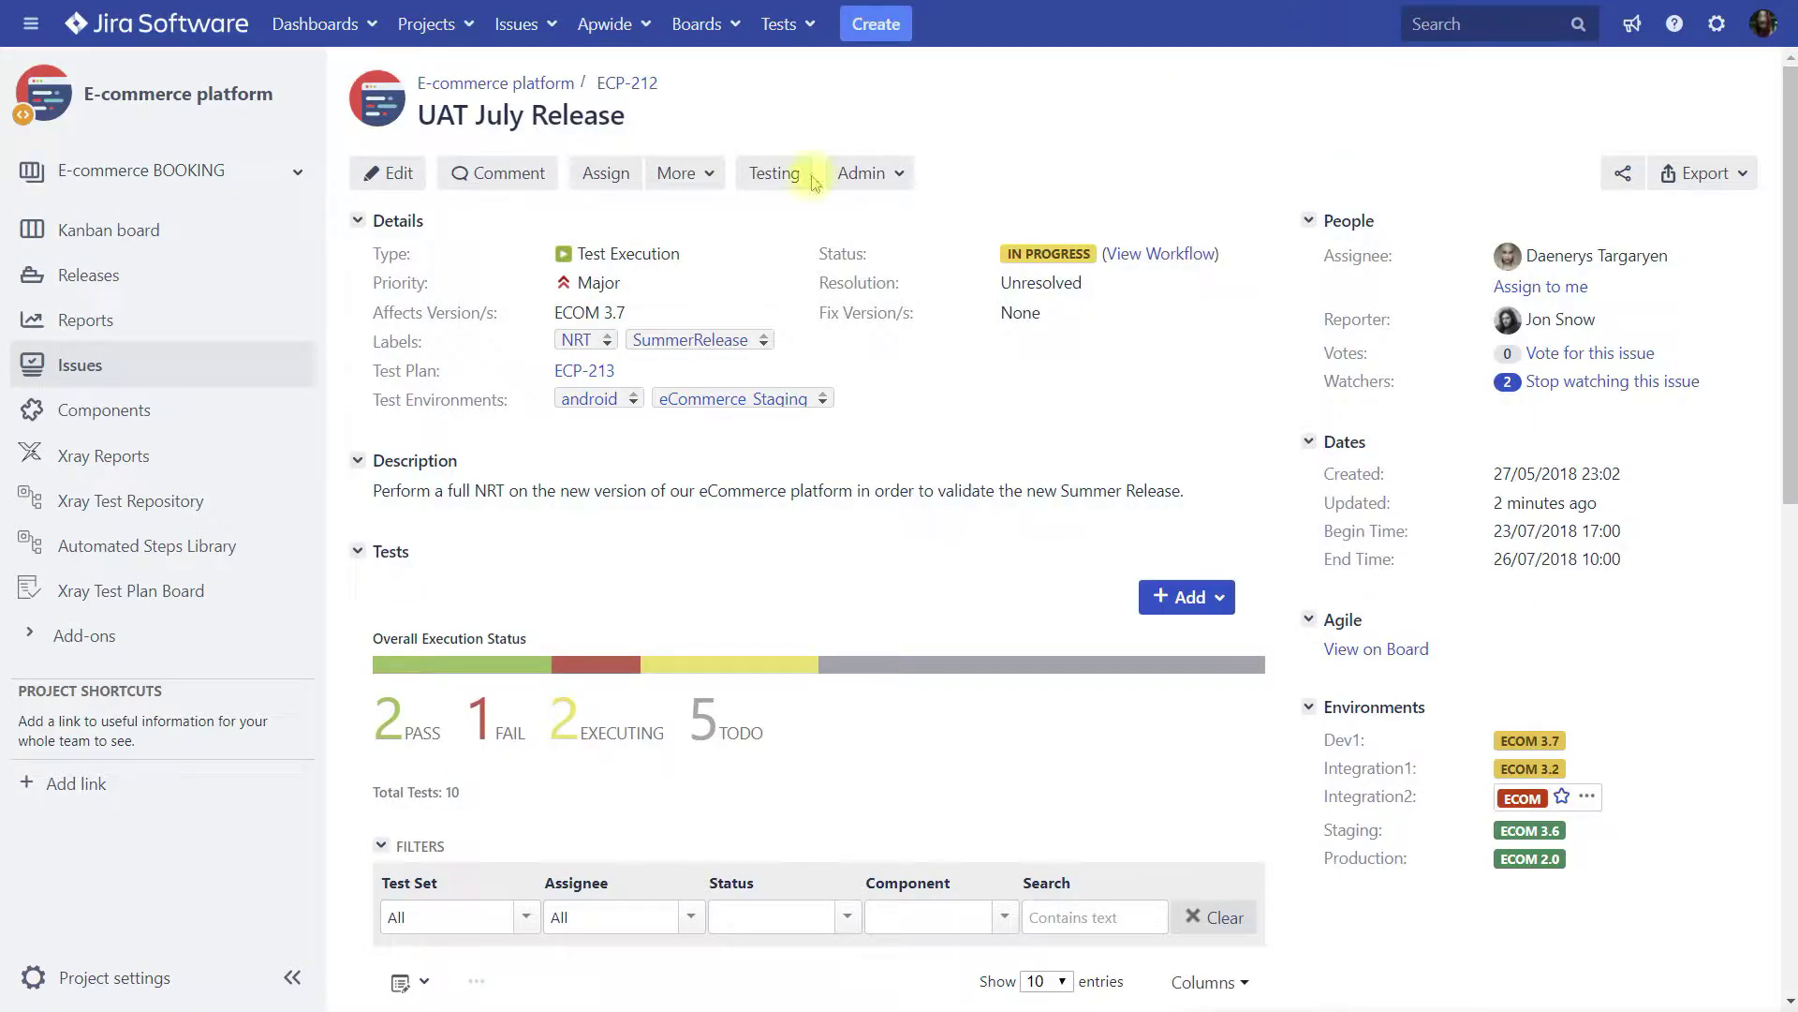
Step: Review the environments suggested for the Test Environments field of the UAT July Release test execution, leaving the field's values as they are
{"action": "mouse_move", "coordinate": [1077, 676]}
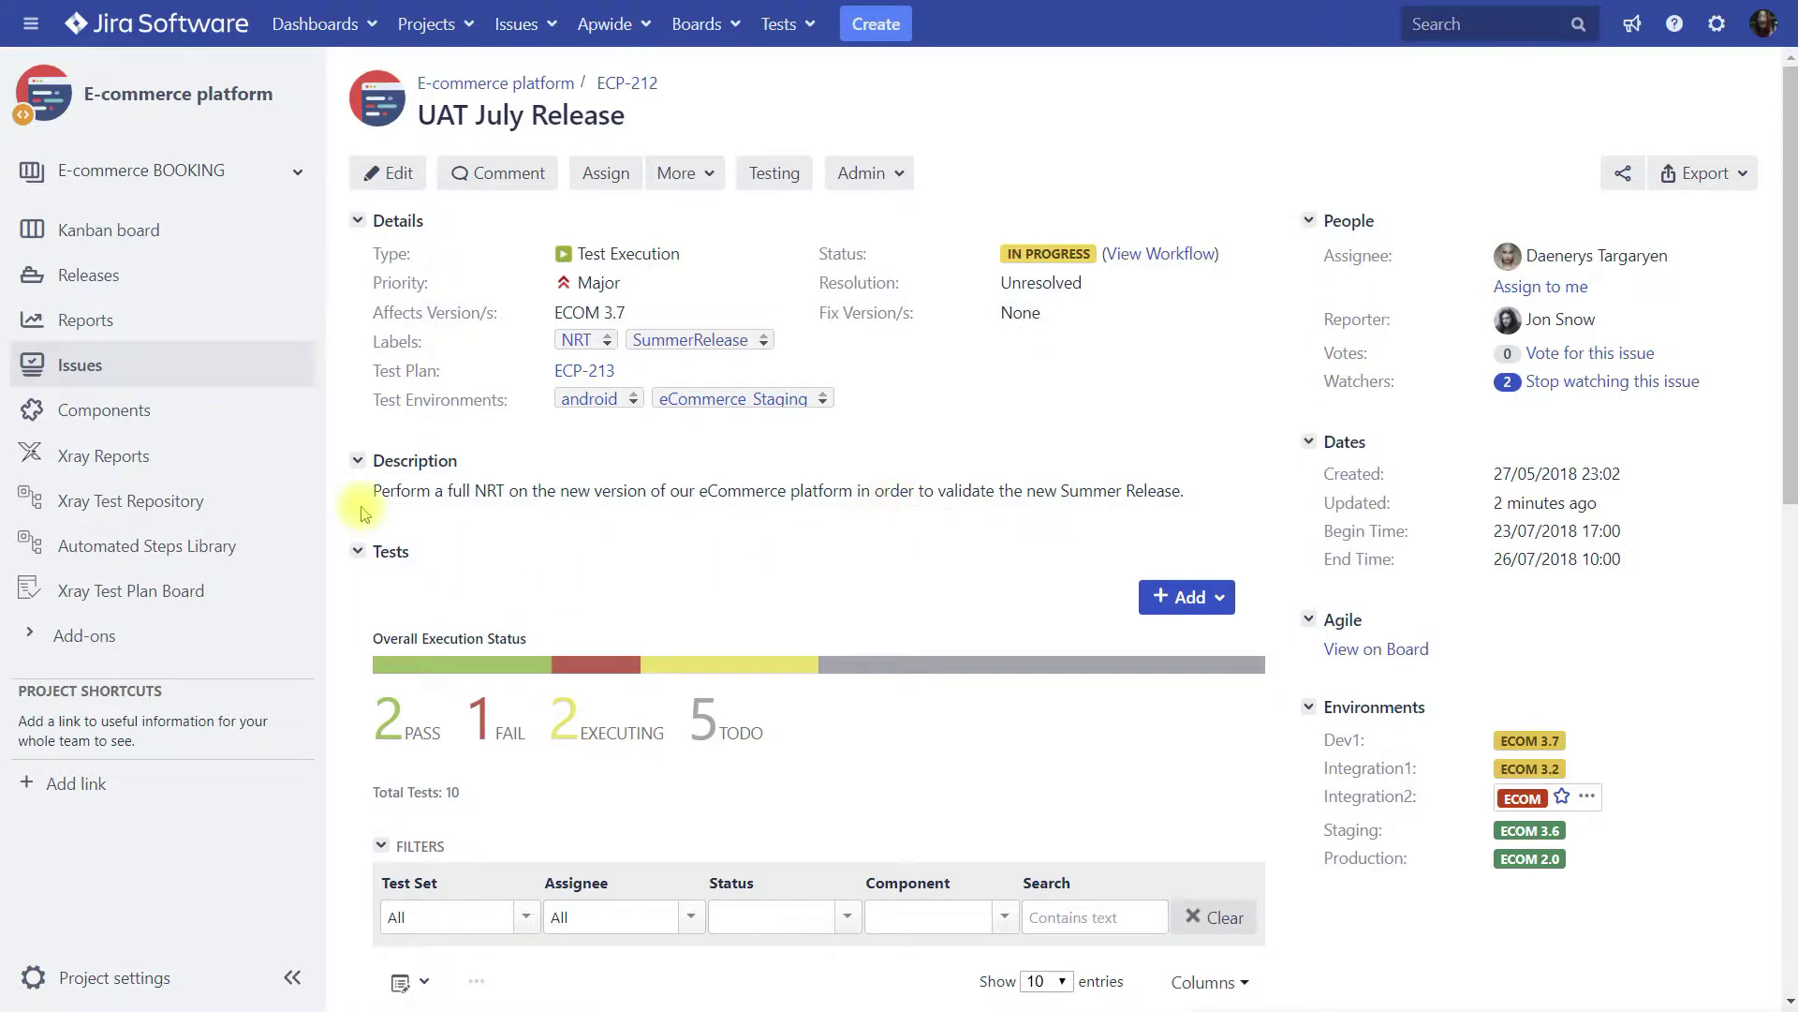
{"action": "left_click_drag", "start_coordinate": [373, 399], "coordinate": [510, 401]}
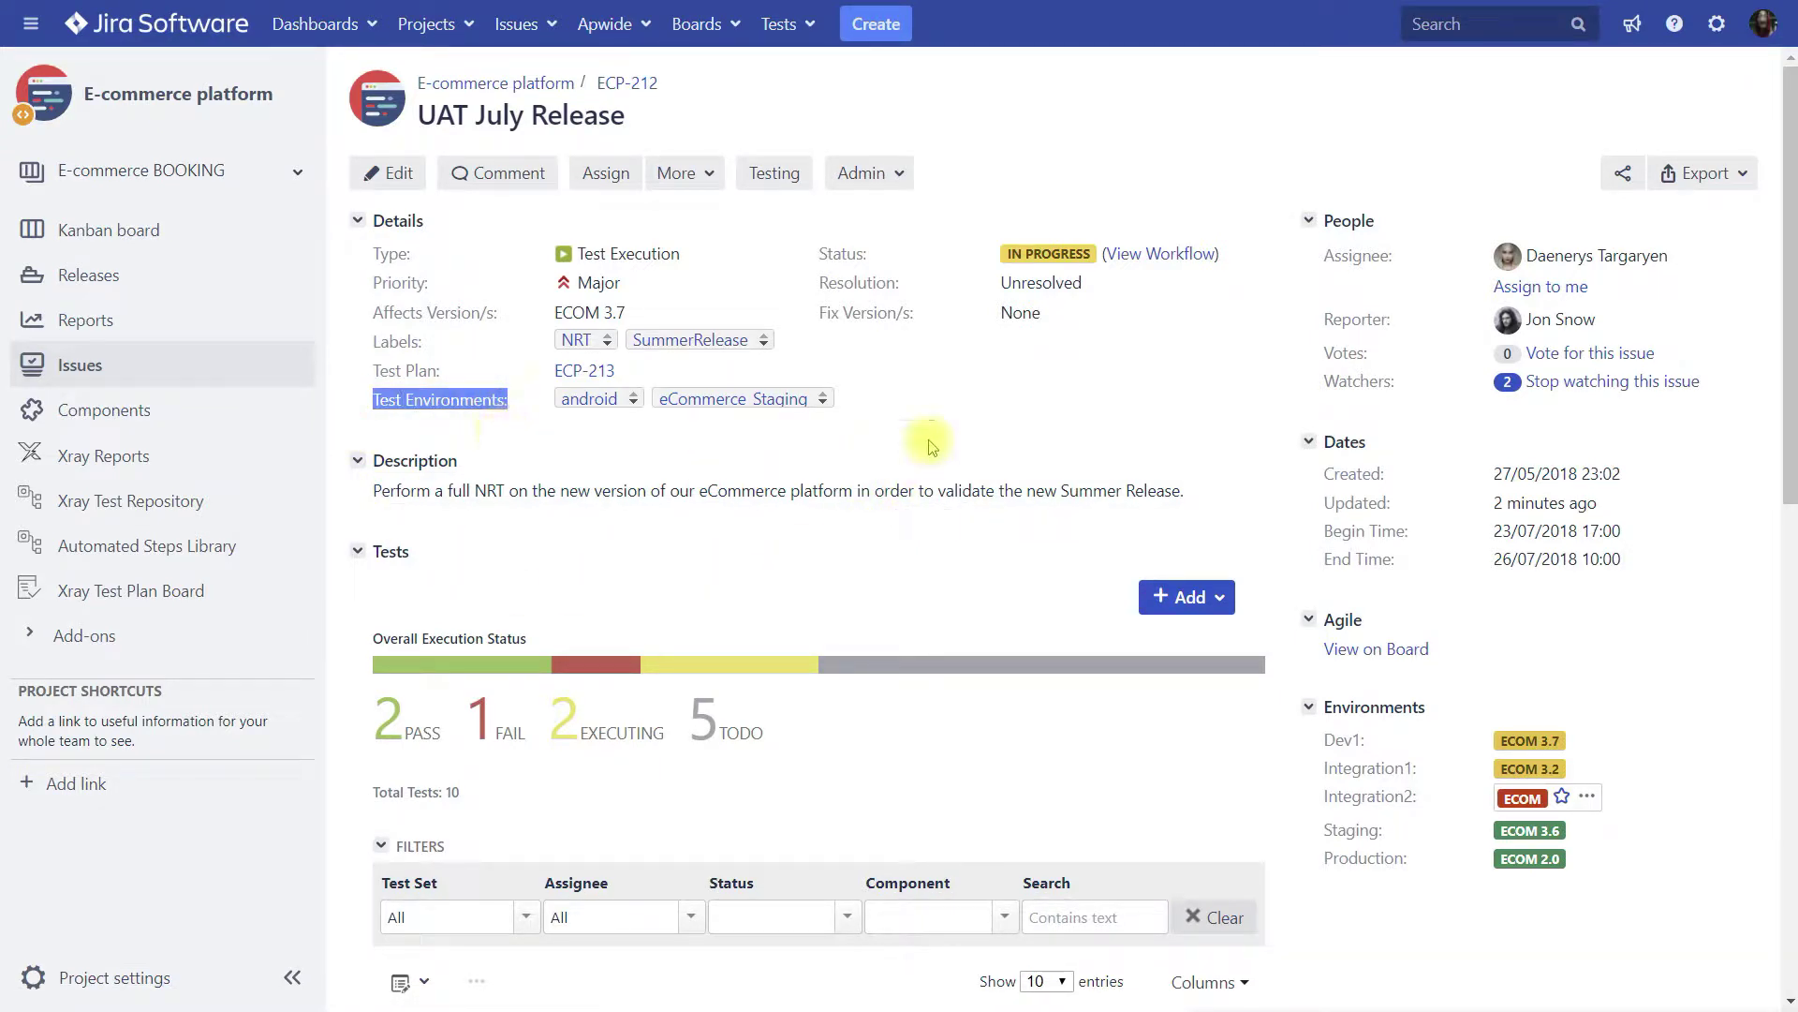
{"action": "left_click", "coordinate": [859, 399]}
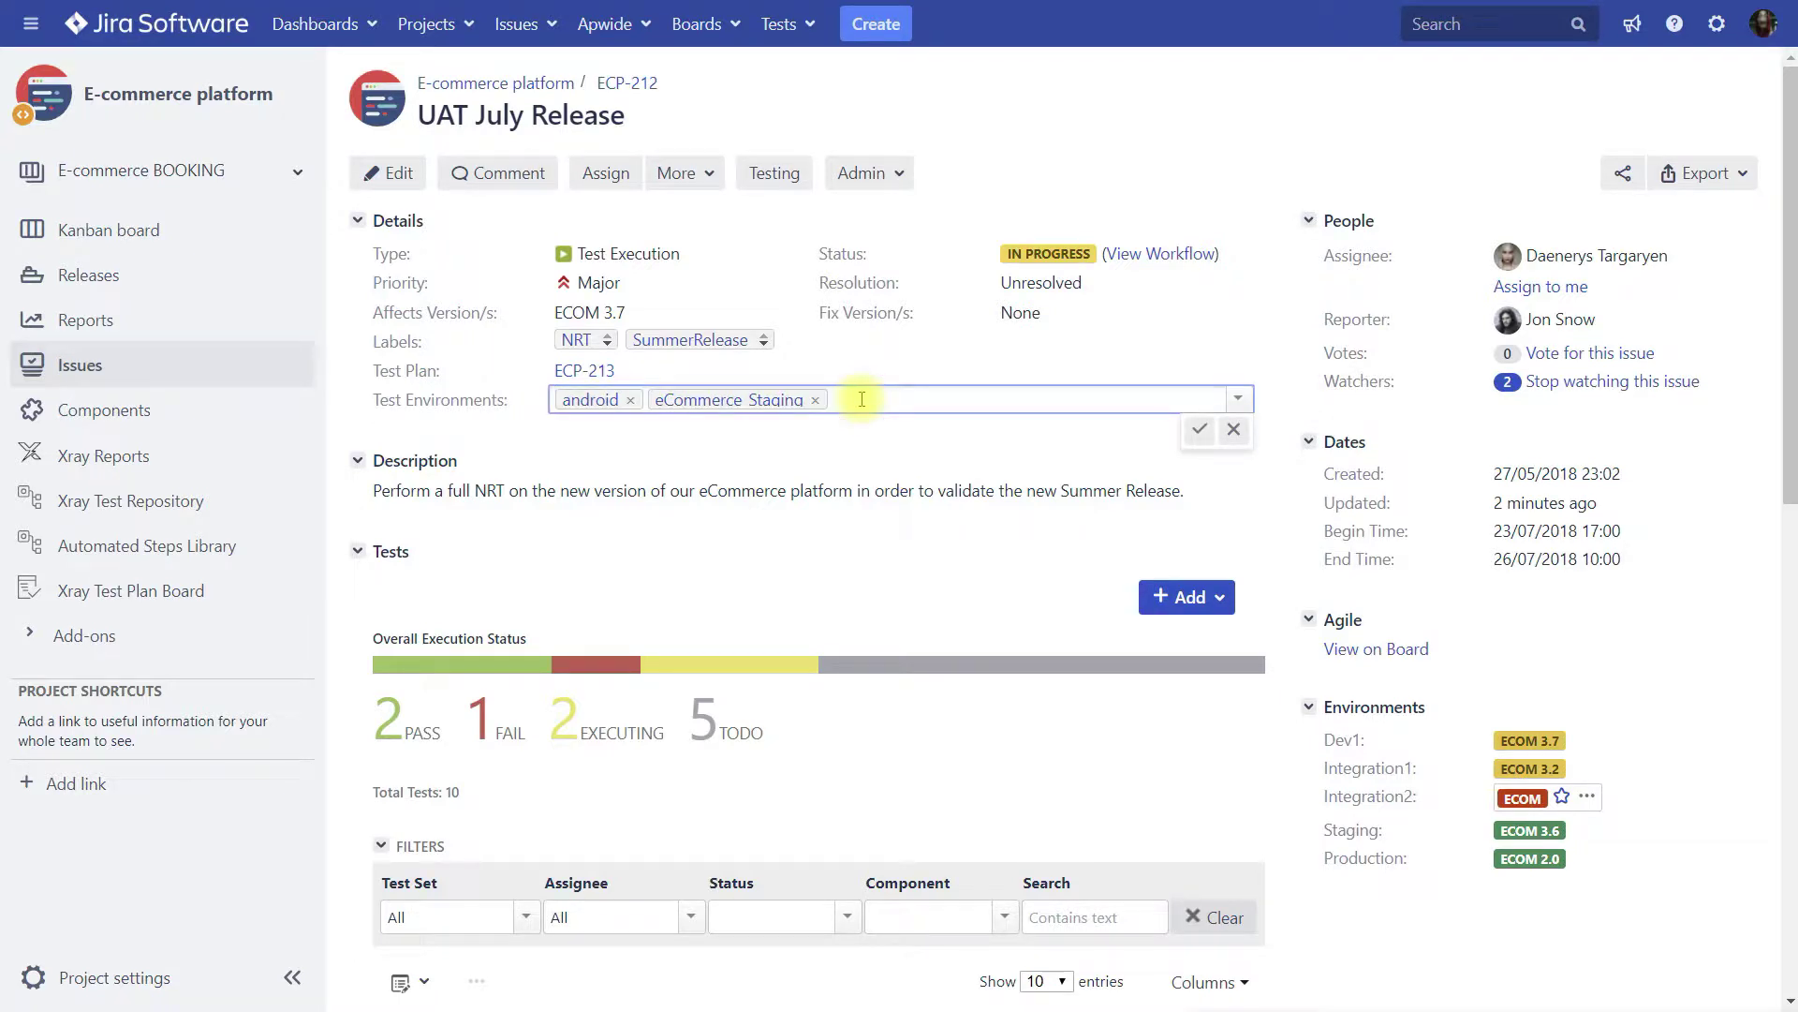
{"action": "left_click", "coordinate": [1237, 399]}
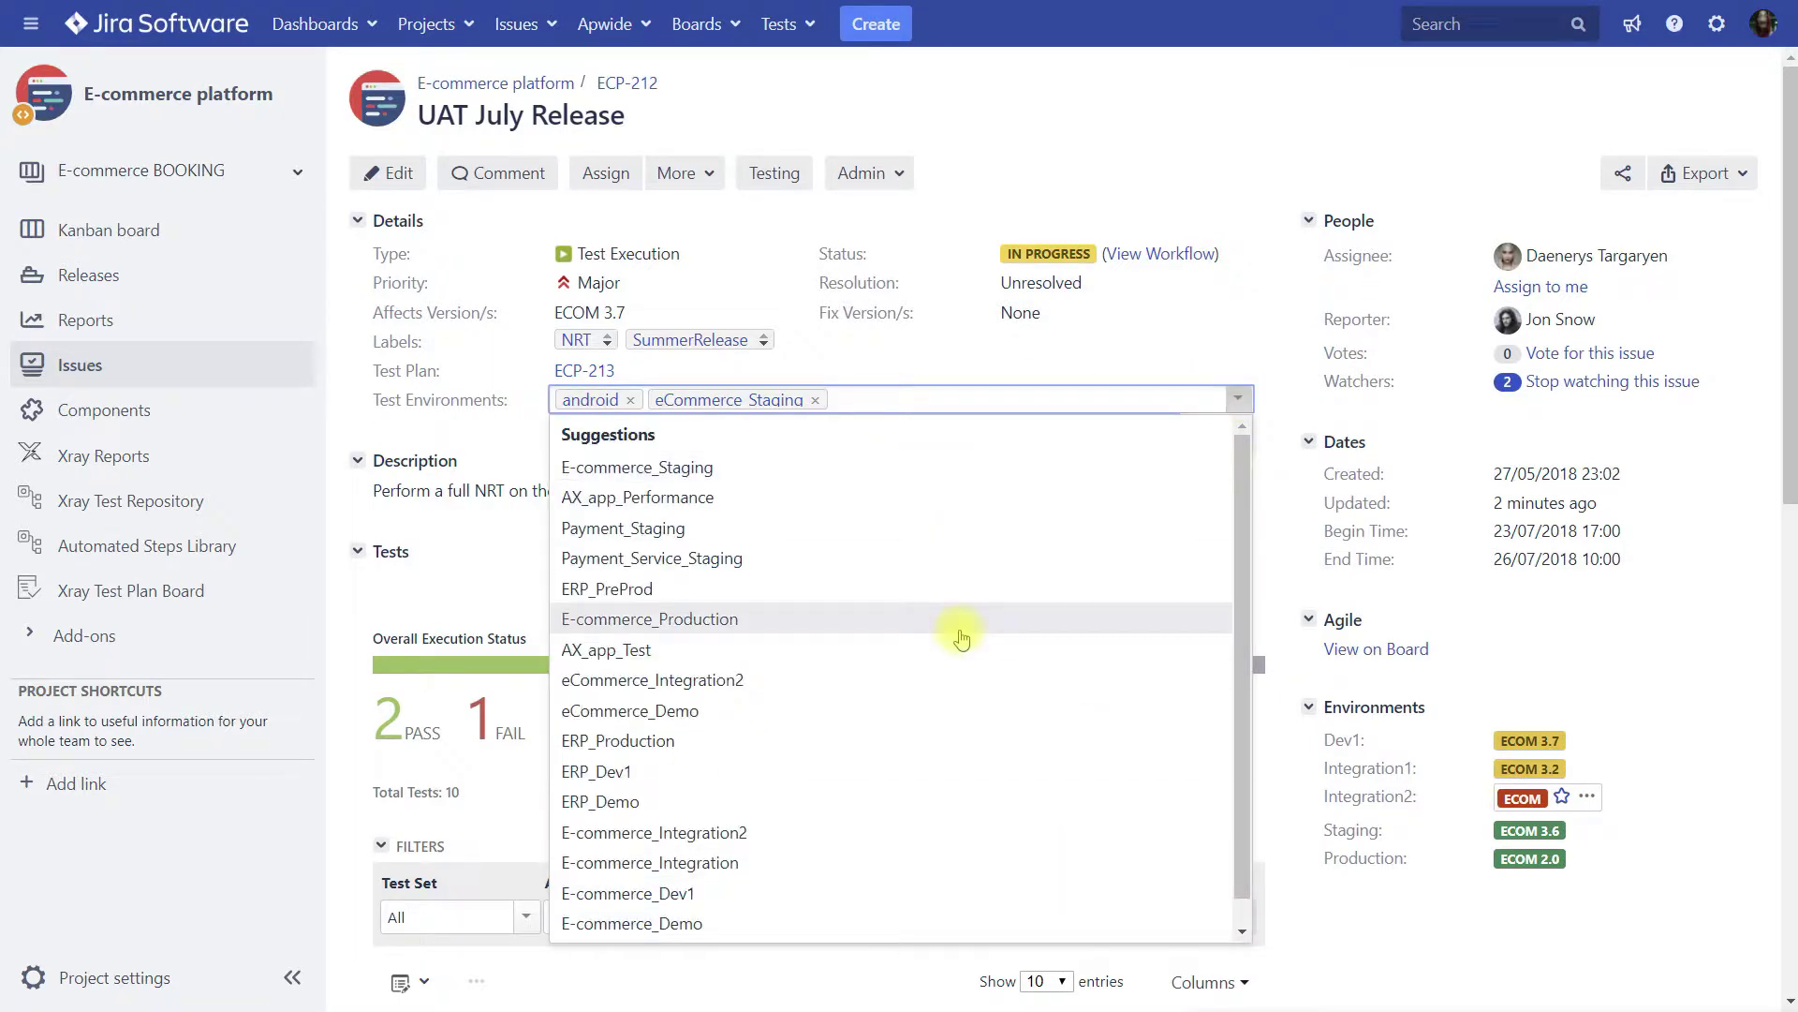
{"action": "left_click", "coordinate": [1237, 398]}
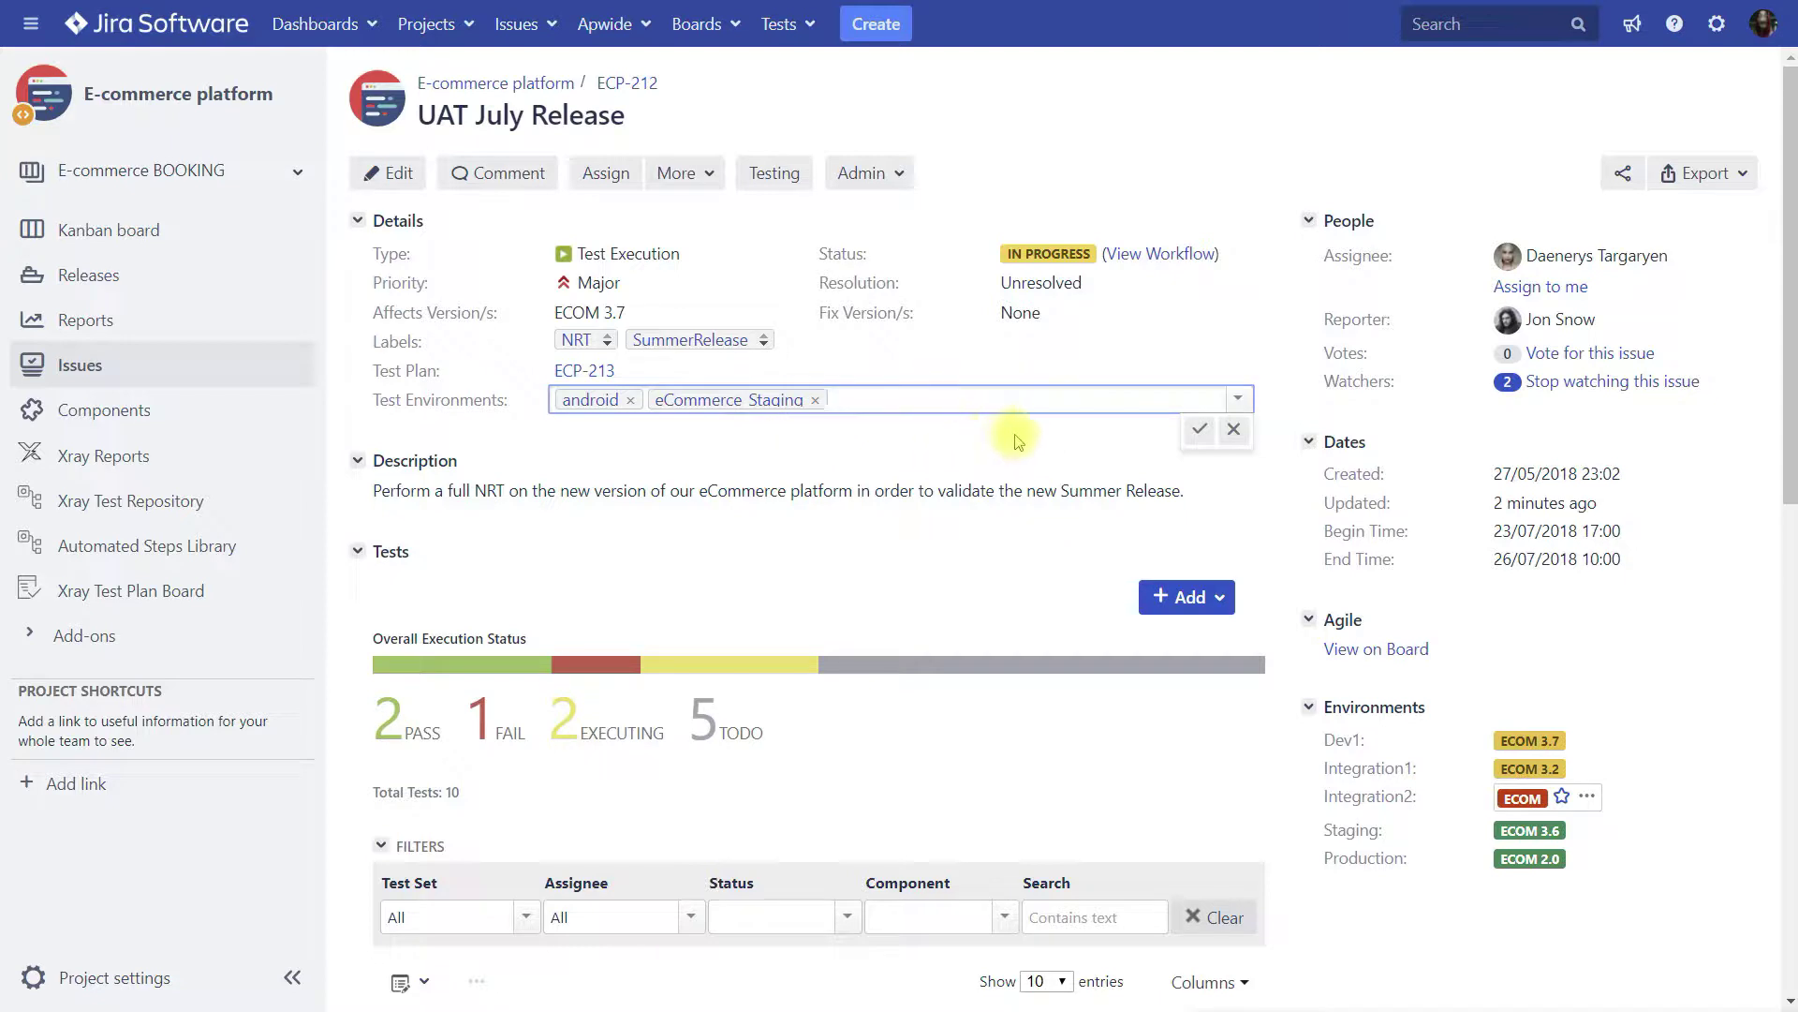
{"action": "left_click", "coordinate": [1199, 430]}
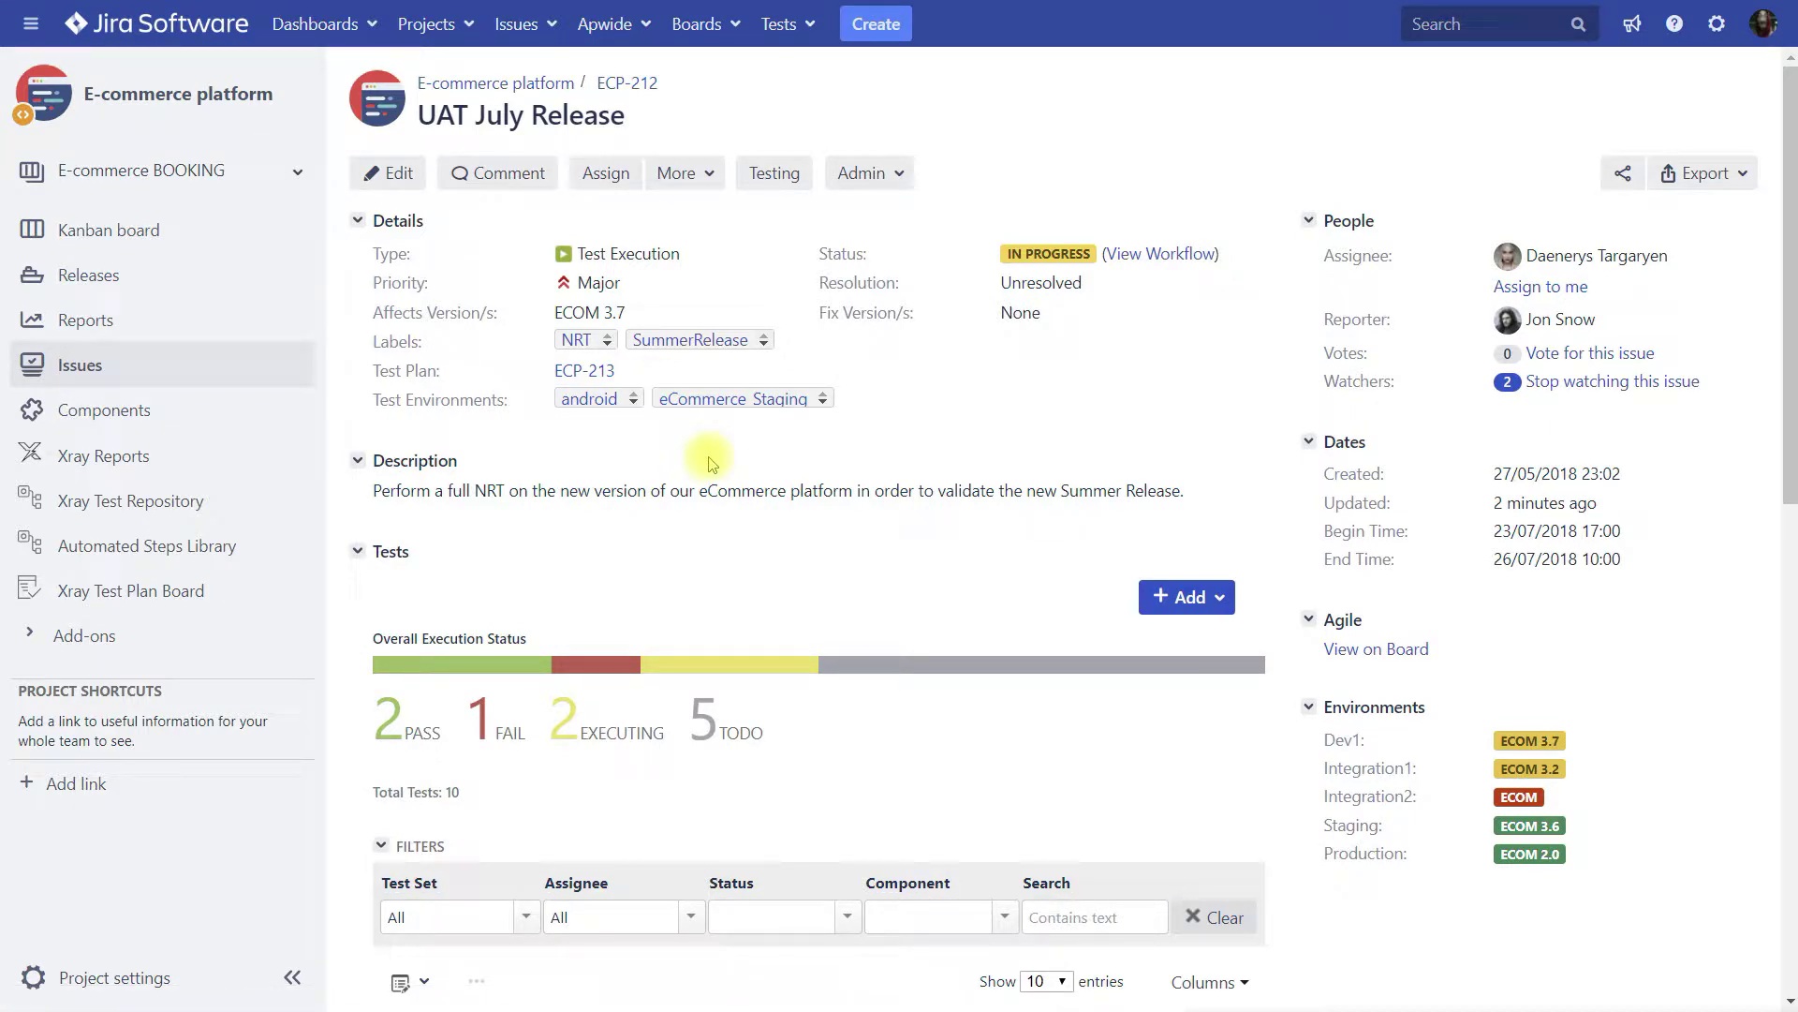
Step: Enable the integration in the Apwide Xray Integration settings and save them
{"action": "left_click", "coordinate": [611, 28]}
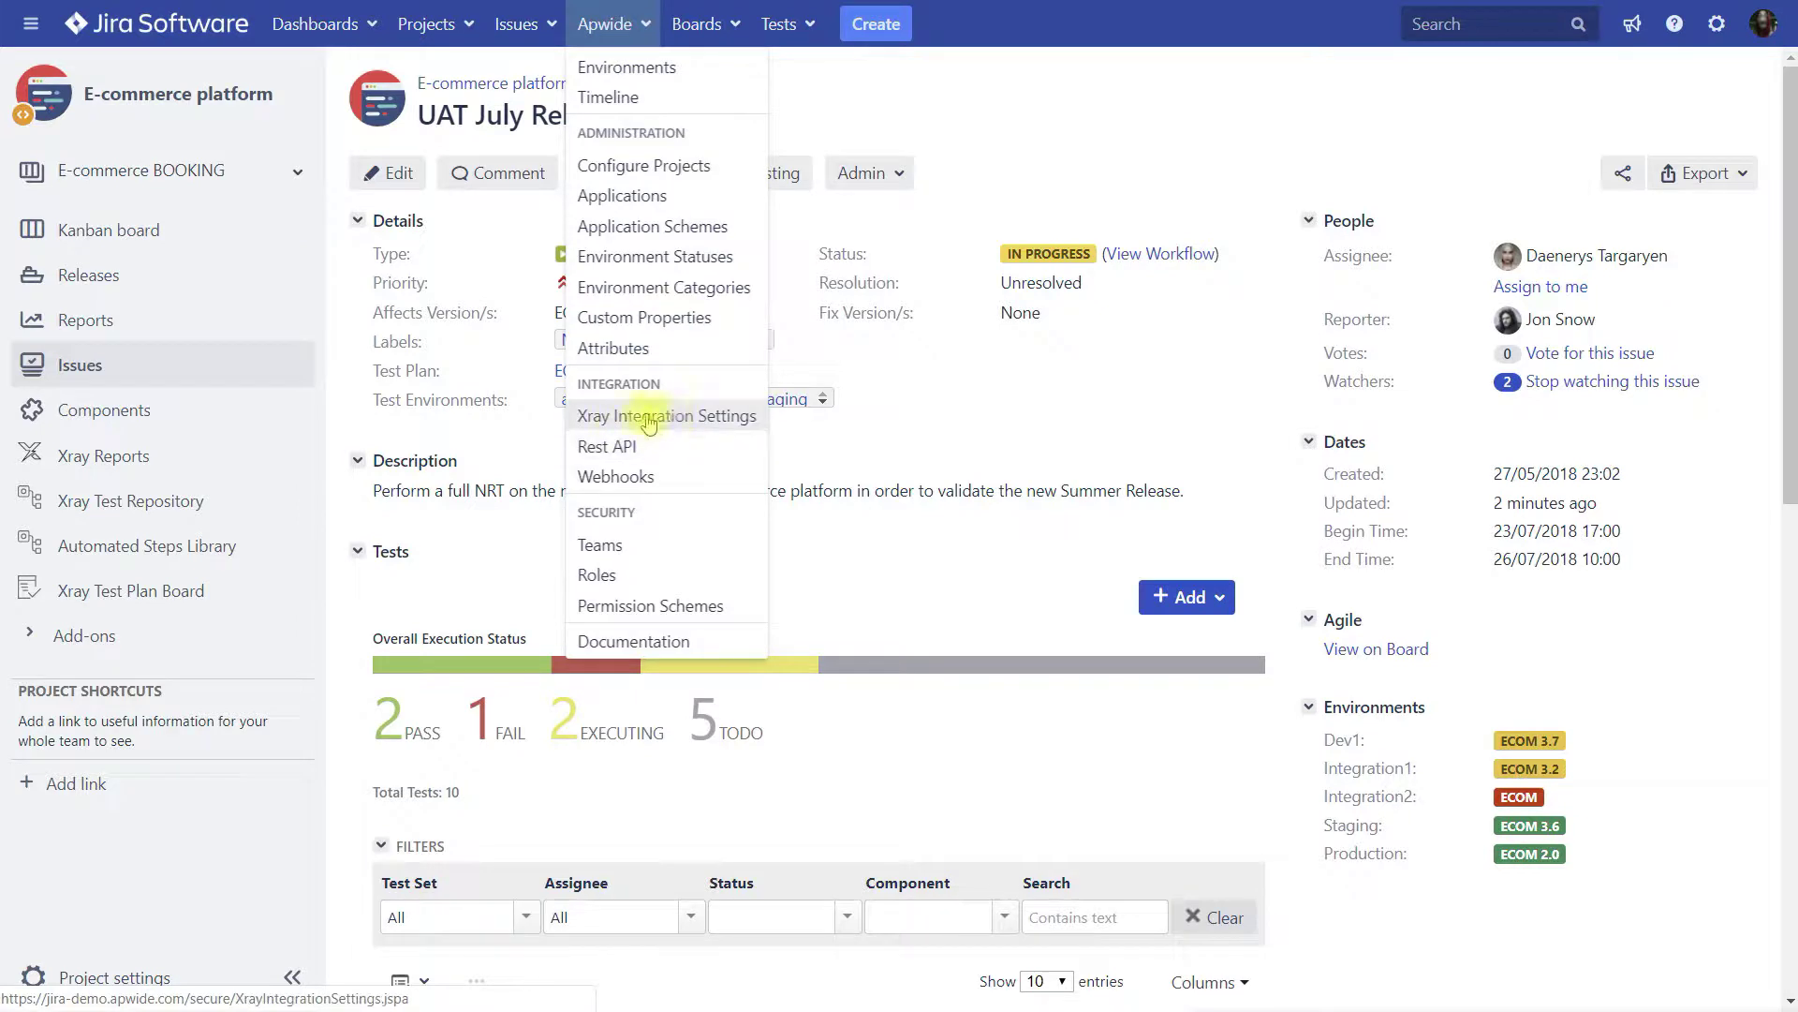
{"action": "left_click", "coordinate": [693, 420]}
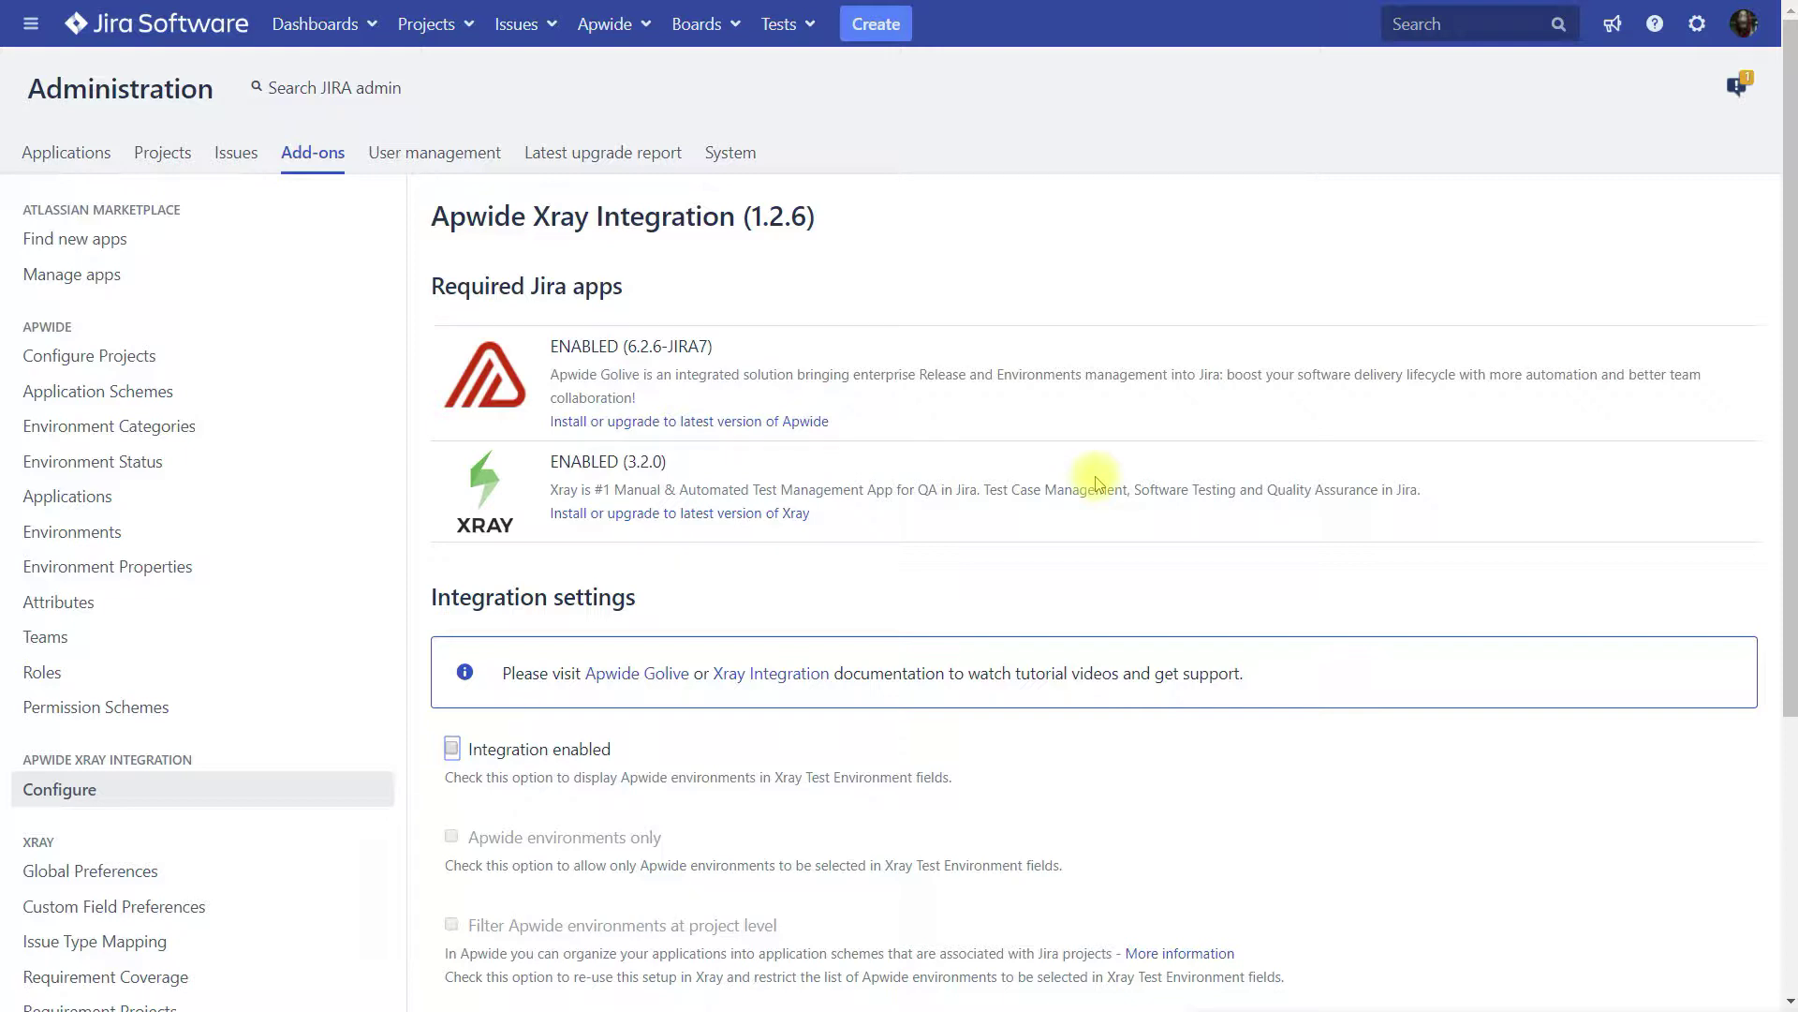
{"action": "left_click", "coordinate": [496, 757]}
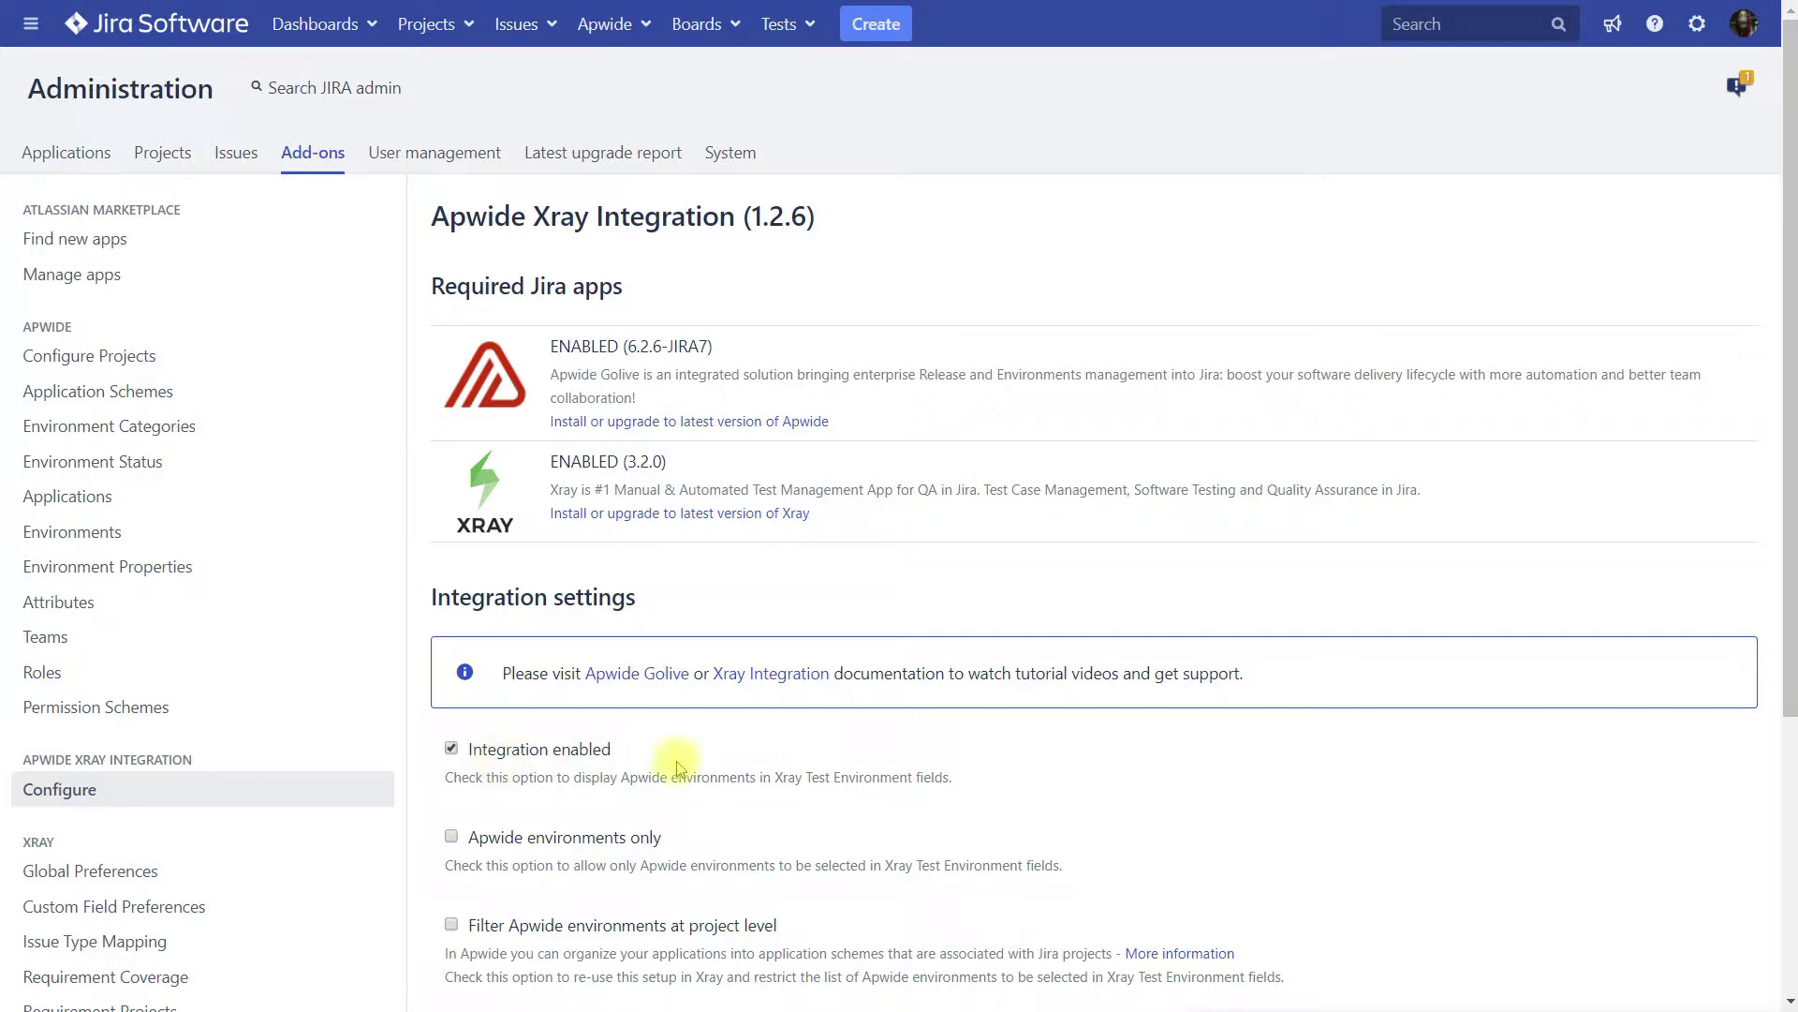
{"action": "scroll", "coordinate": [562, 656], "scroll_direction": "down", "scroll_amount": 4}
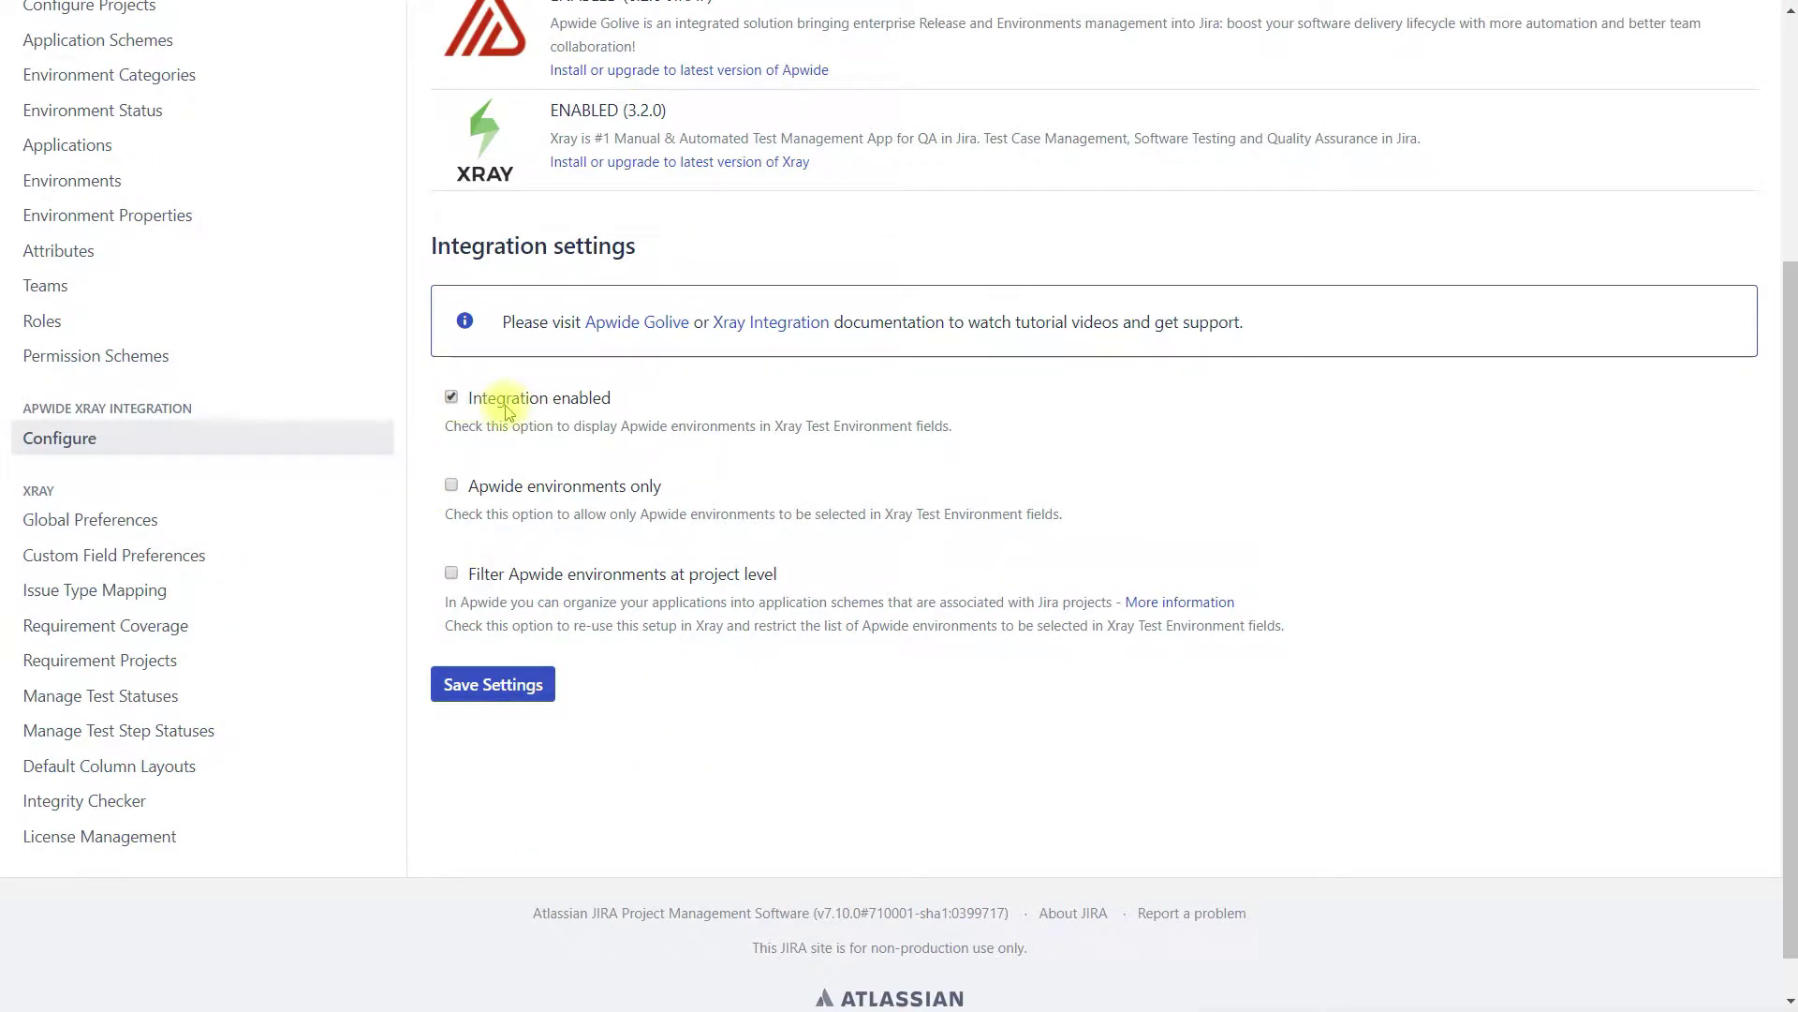
{"action": "left_click", "coordinate": [493, 693]}
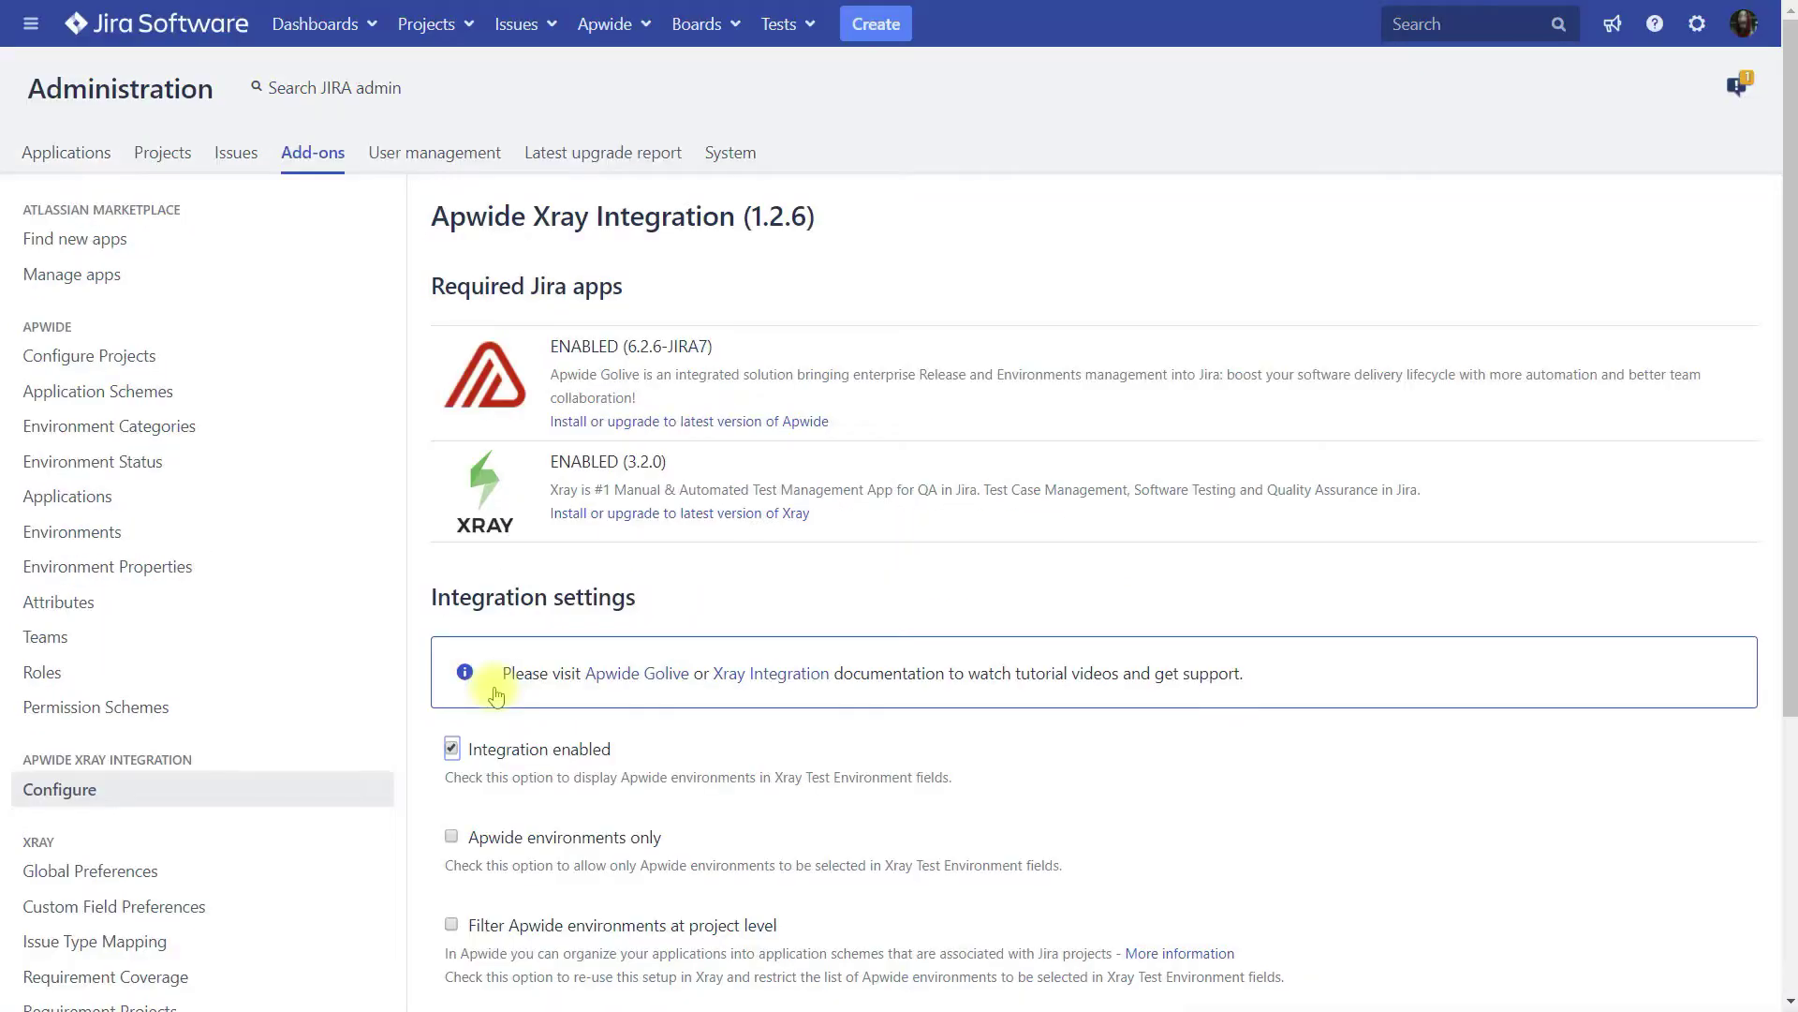
Step: Reopen ECP-212 UAT July Release and review eCommerce Staging's status changes and the suggestions for the Test Environments field
{"action": "left_click", "coordinate": [516, 24]}
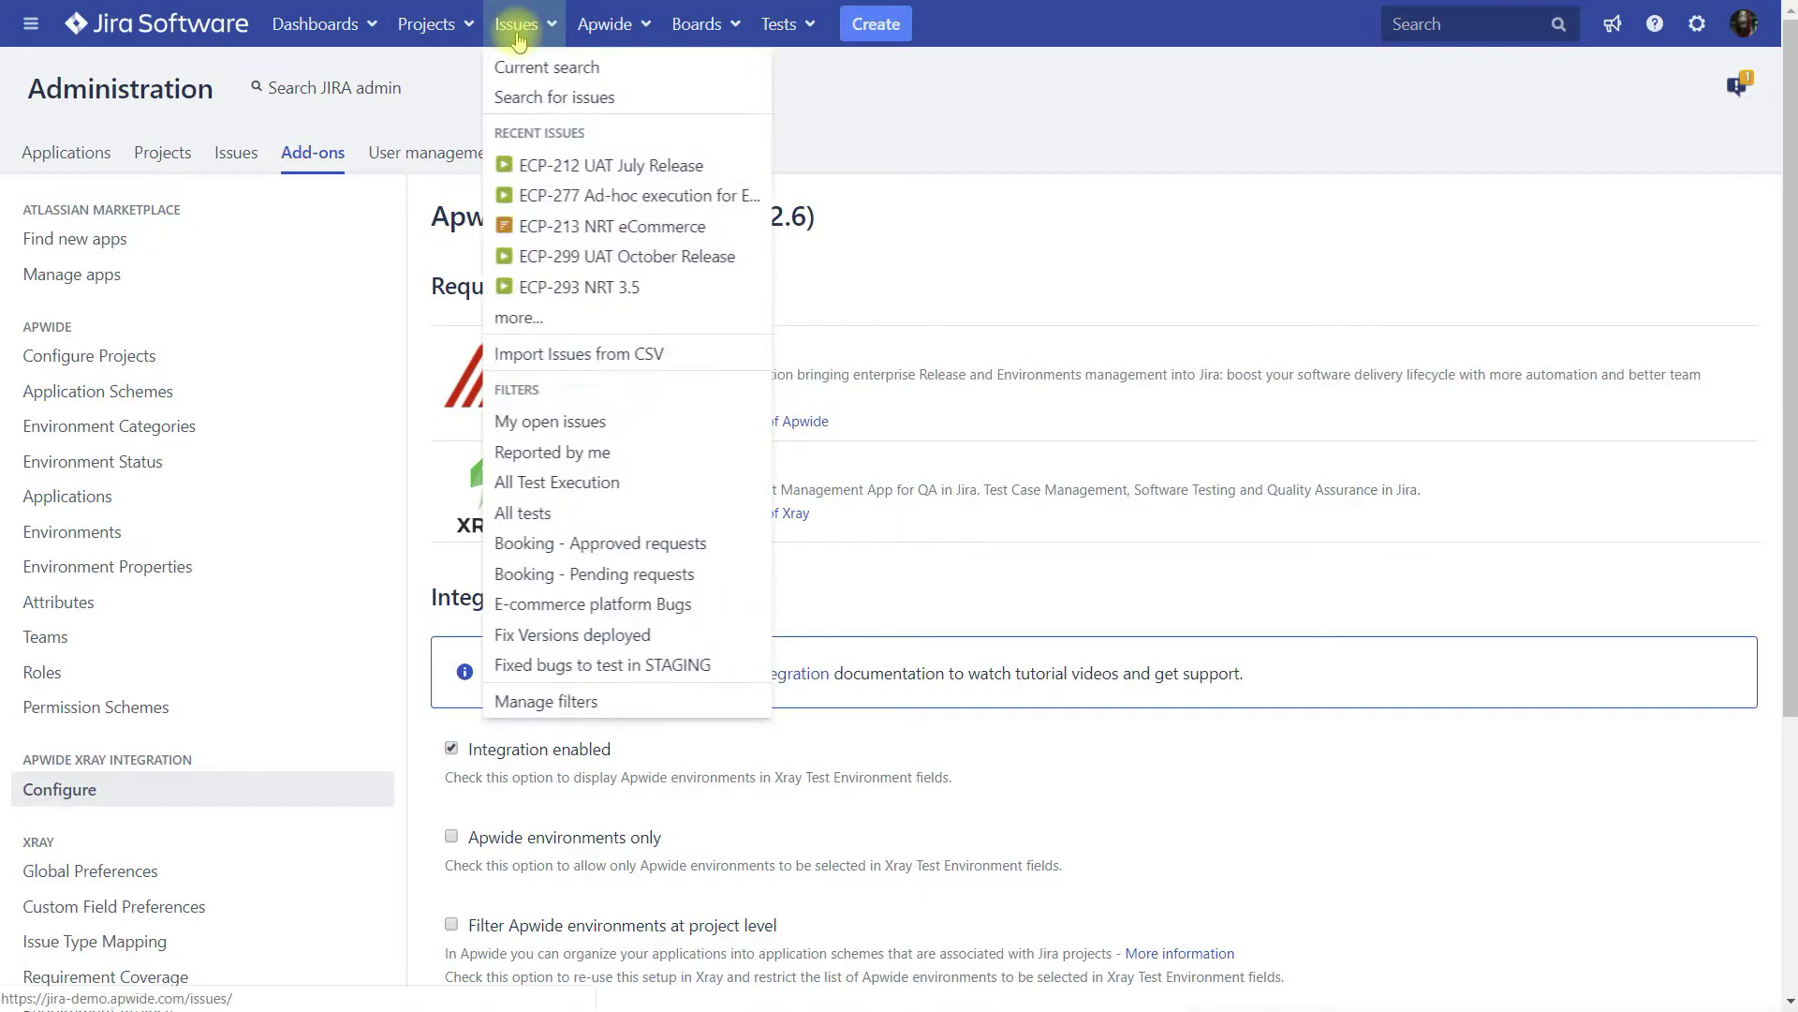
{"action": "left_click", "coordinate": [582, 167]}
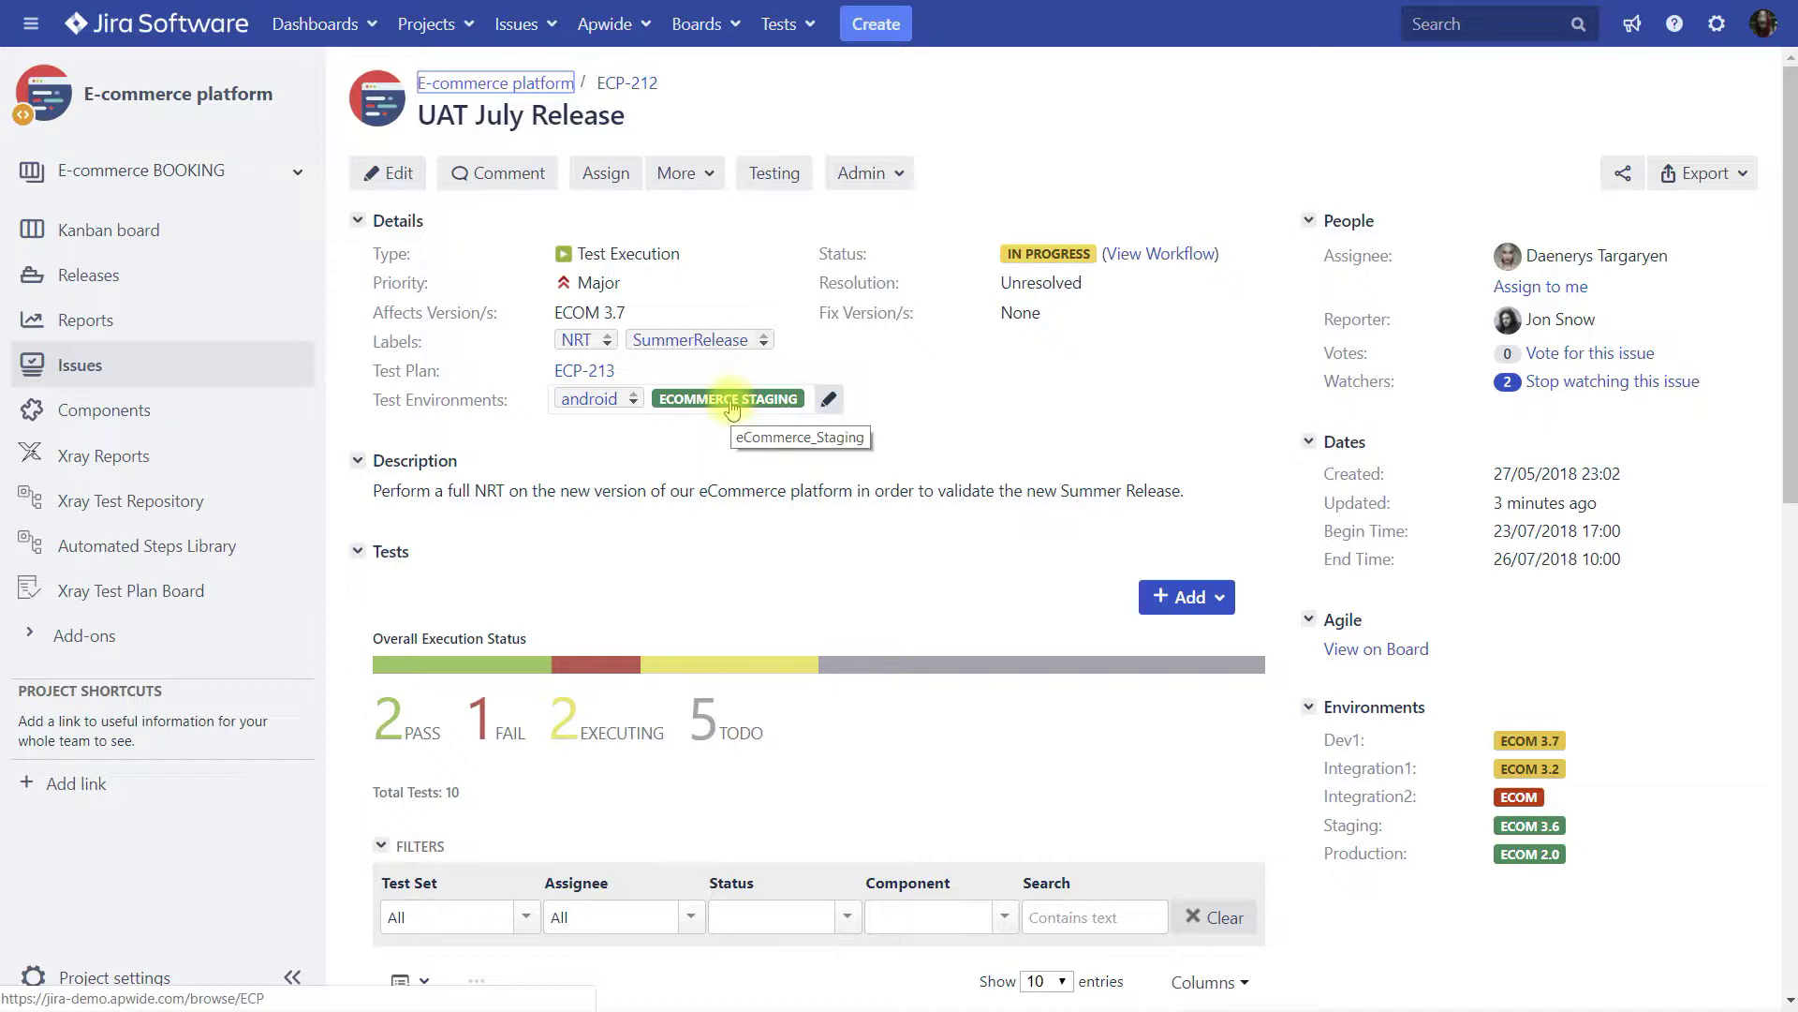
{"action": "mouse_move", "coordinate": [731, 409]}
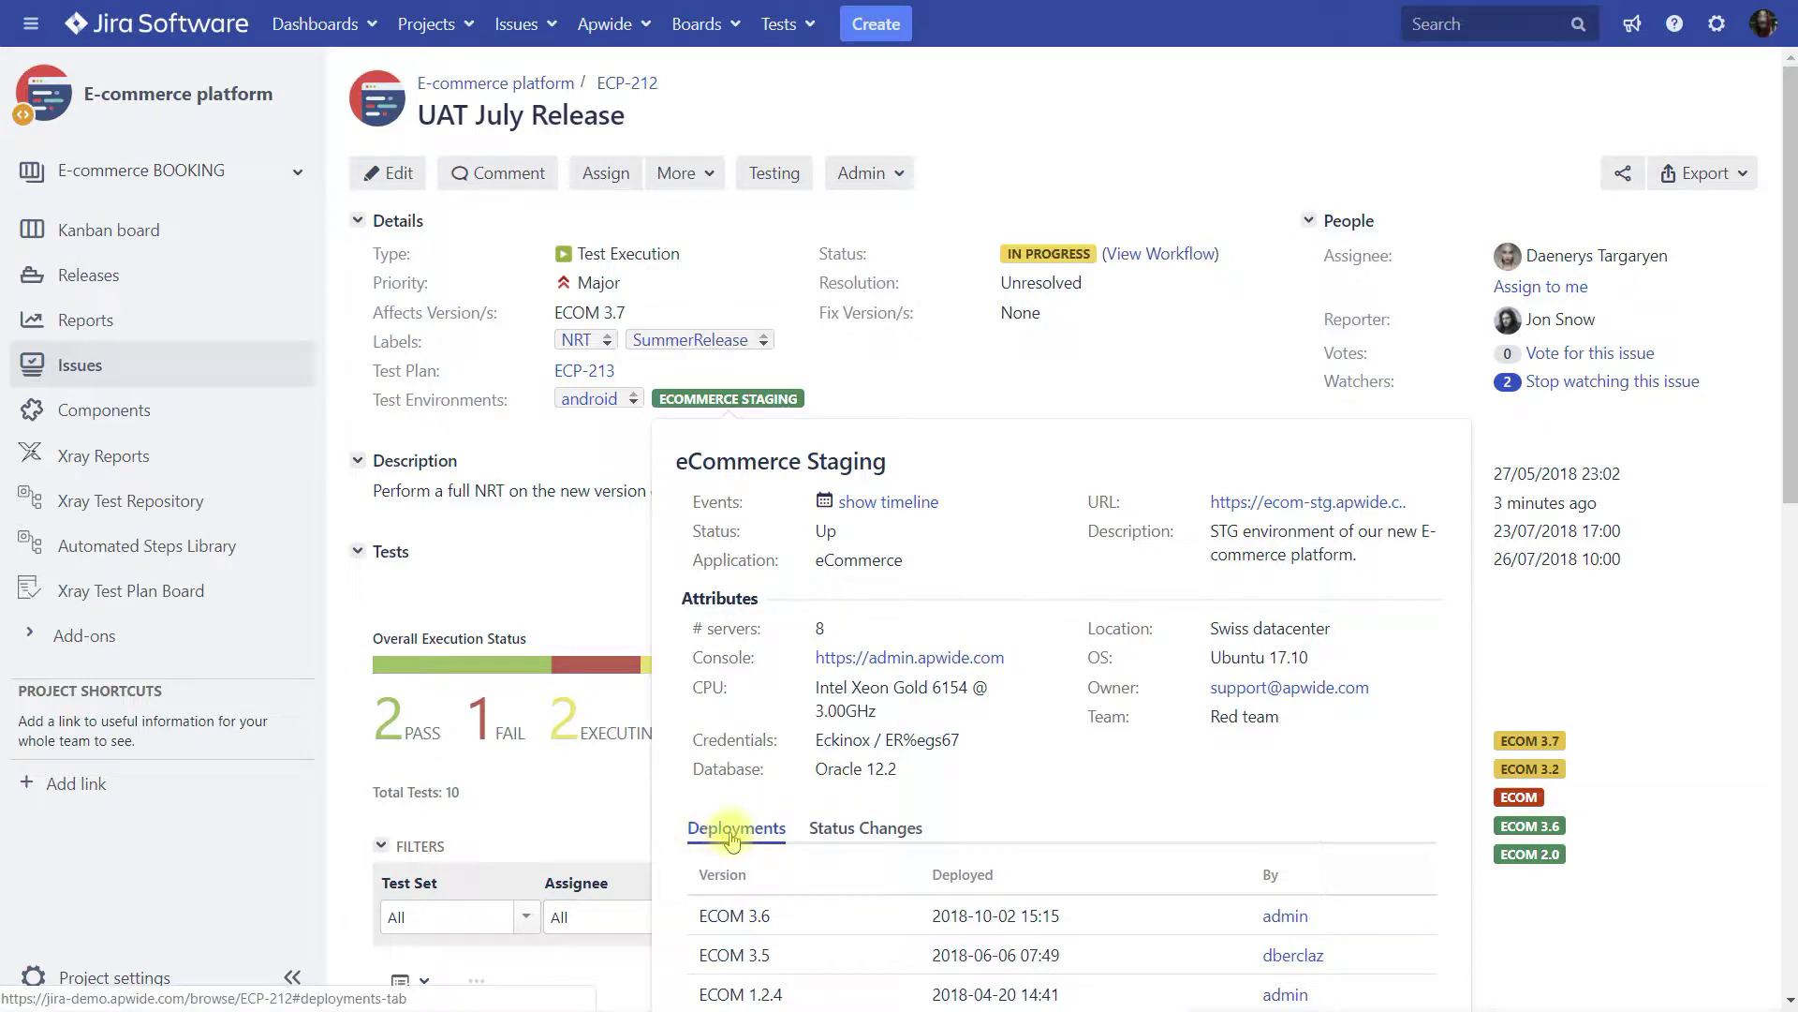
{"action": "left_click", "coordinate": [839, 828]}
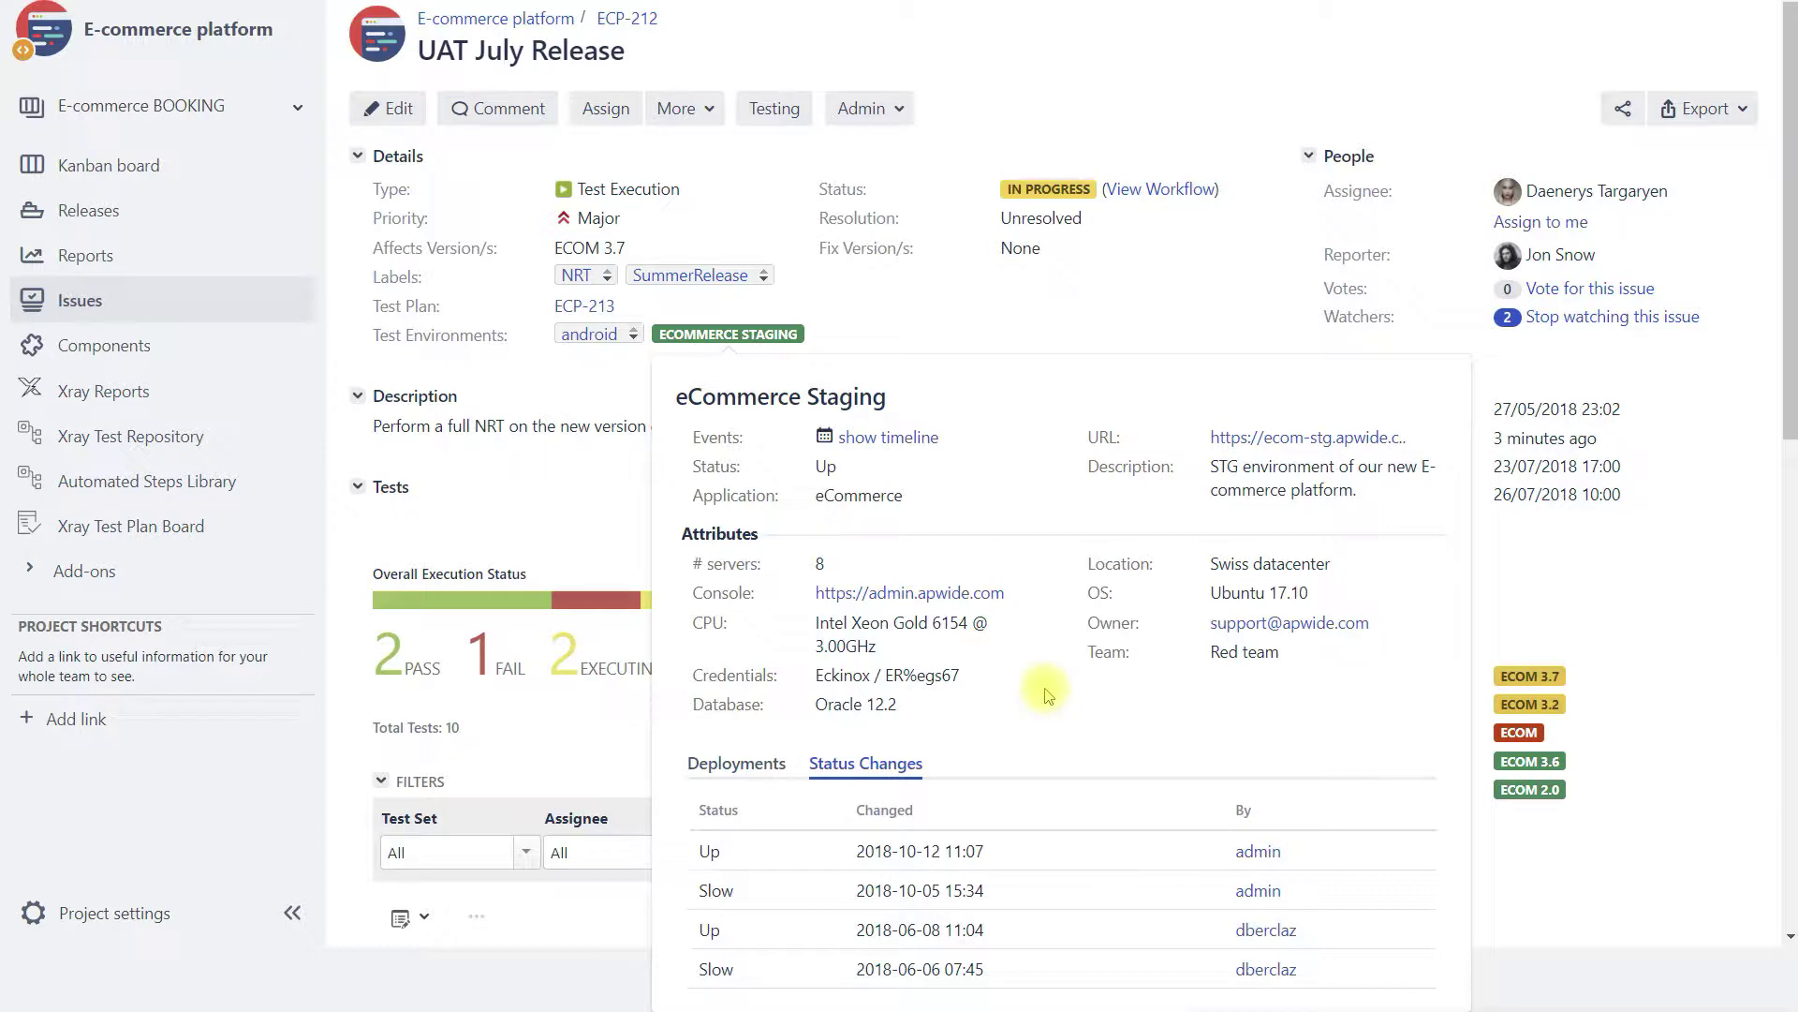
{"action": "left_click", "coordinate": [940, 338]}
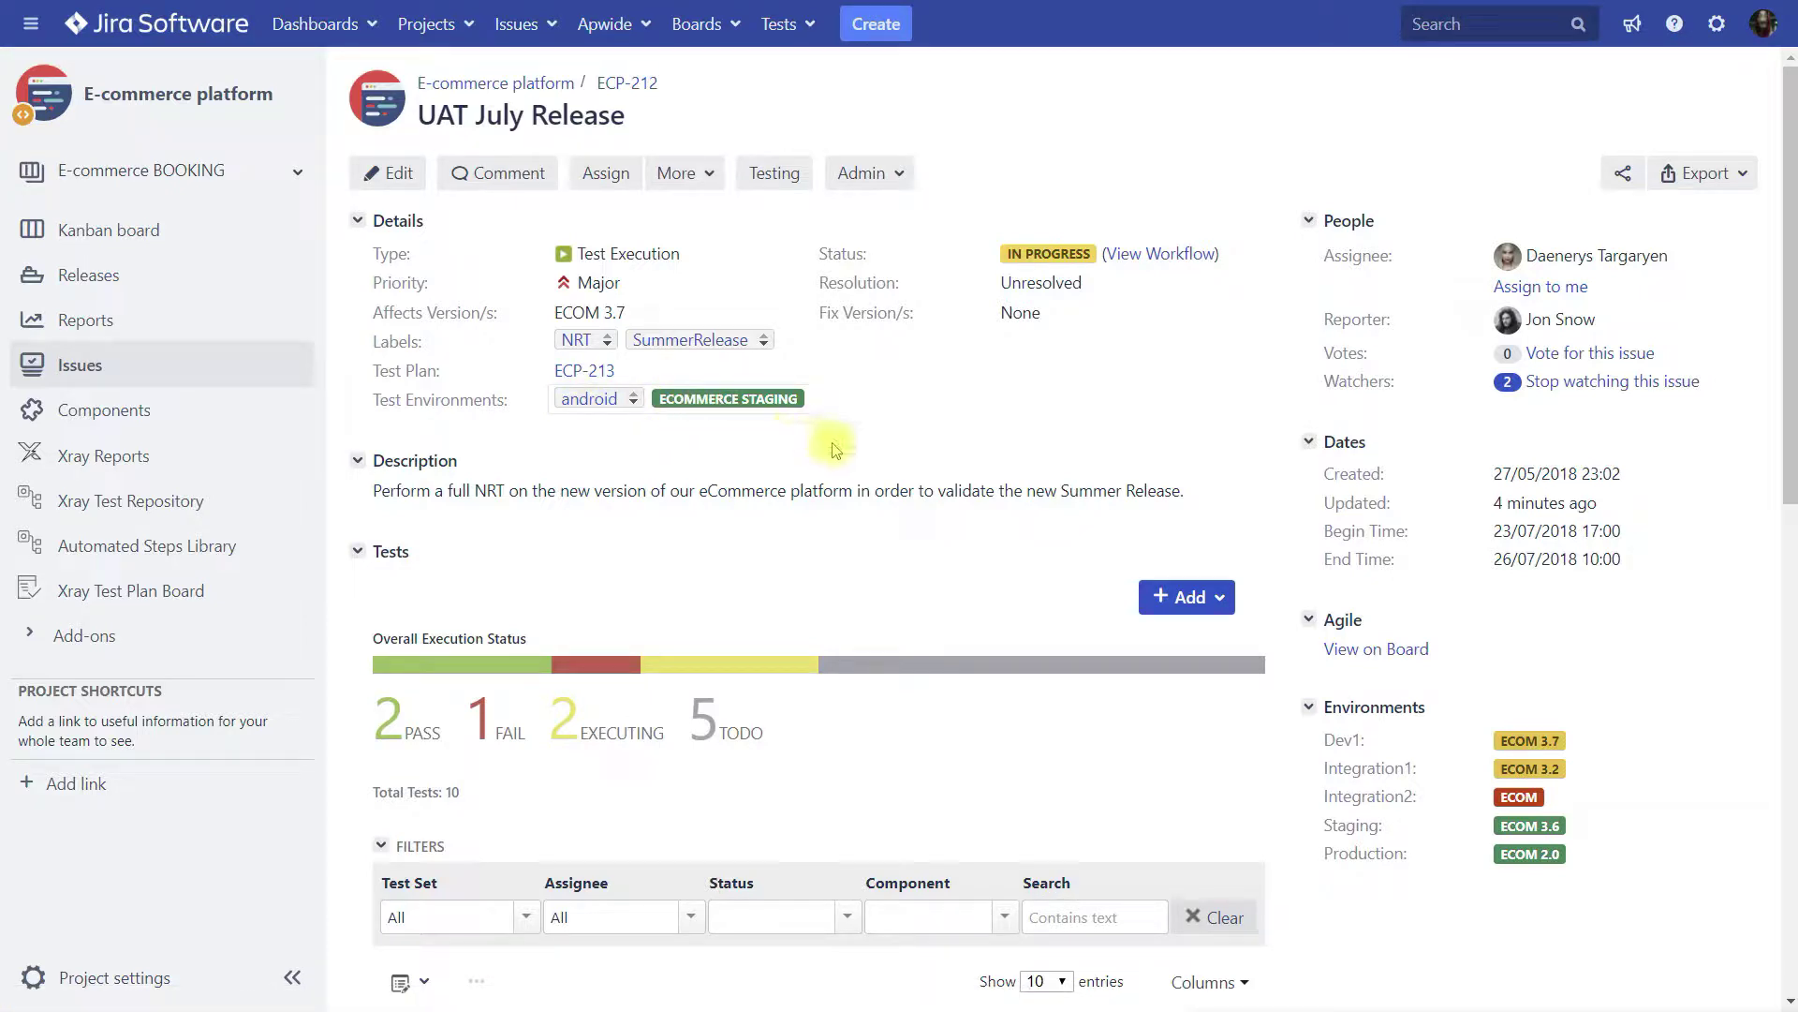
{"action": "left_click", "coordinate": [827, 404]}
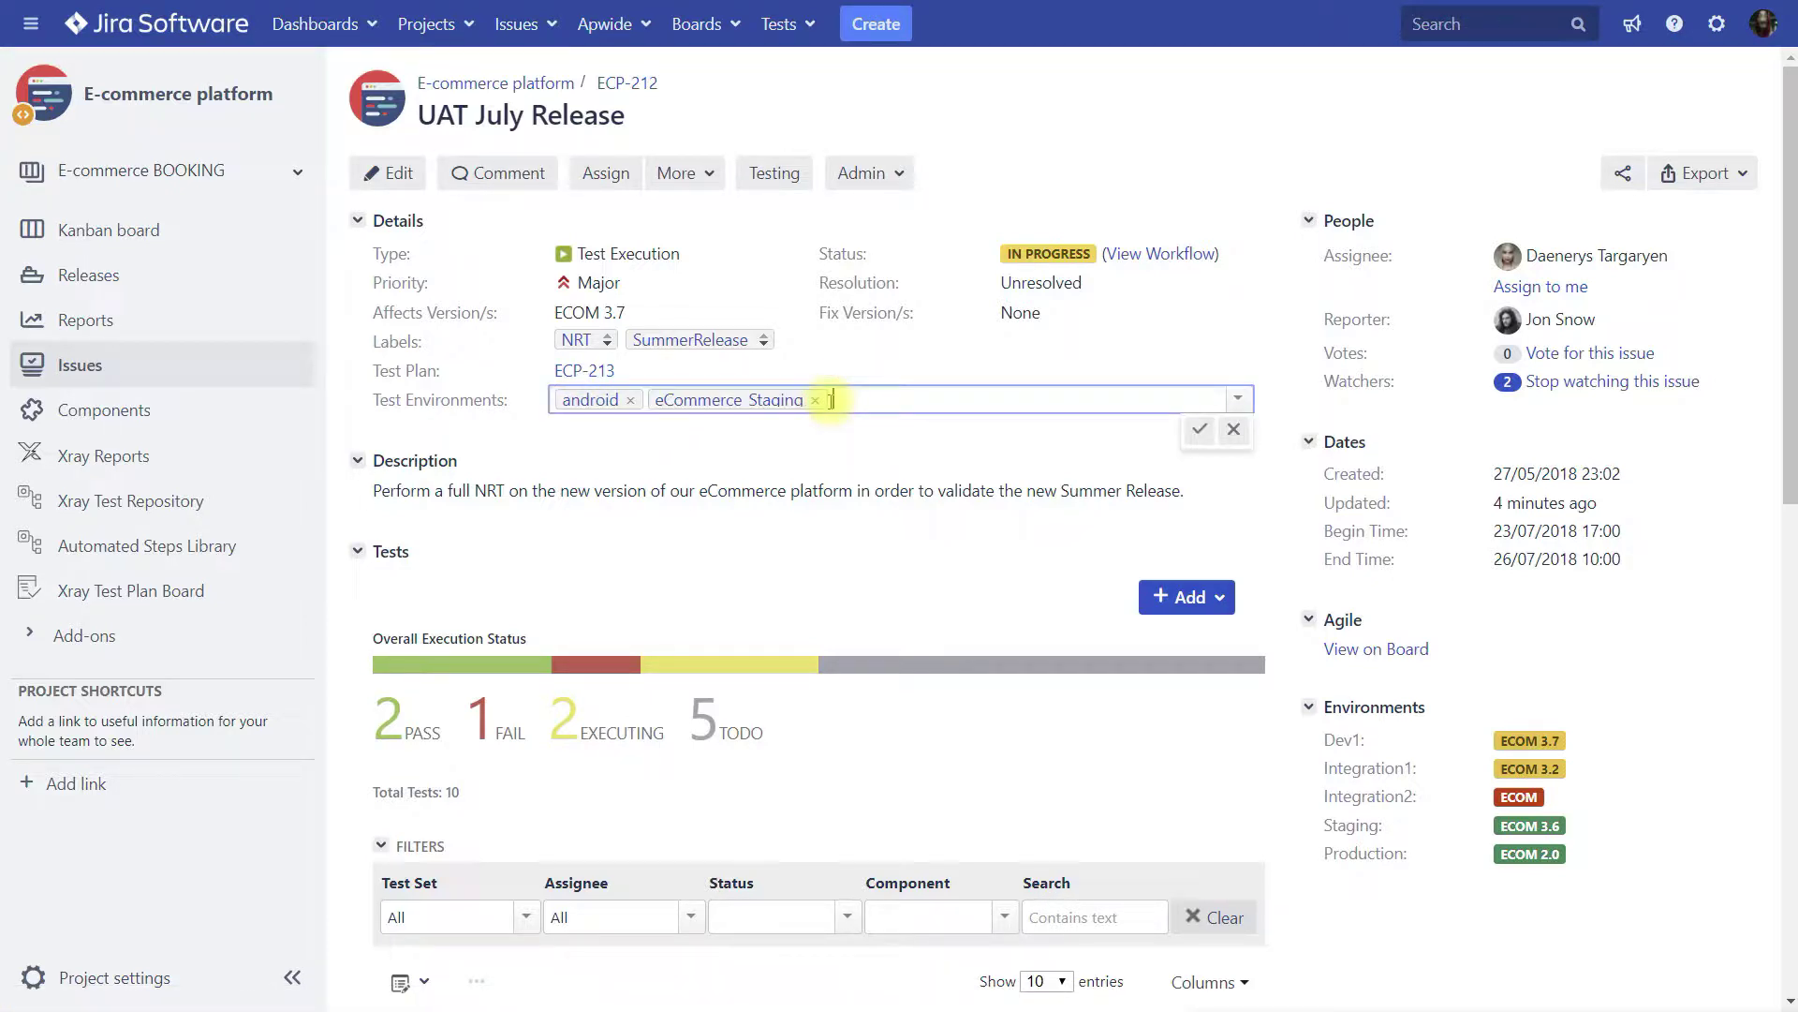
{"action": "left_click", "coordinate": [1238, 400]}
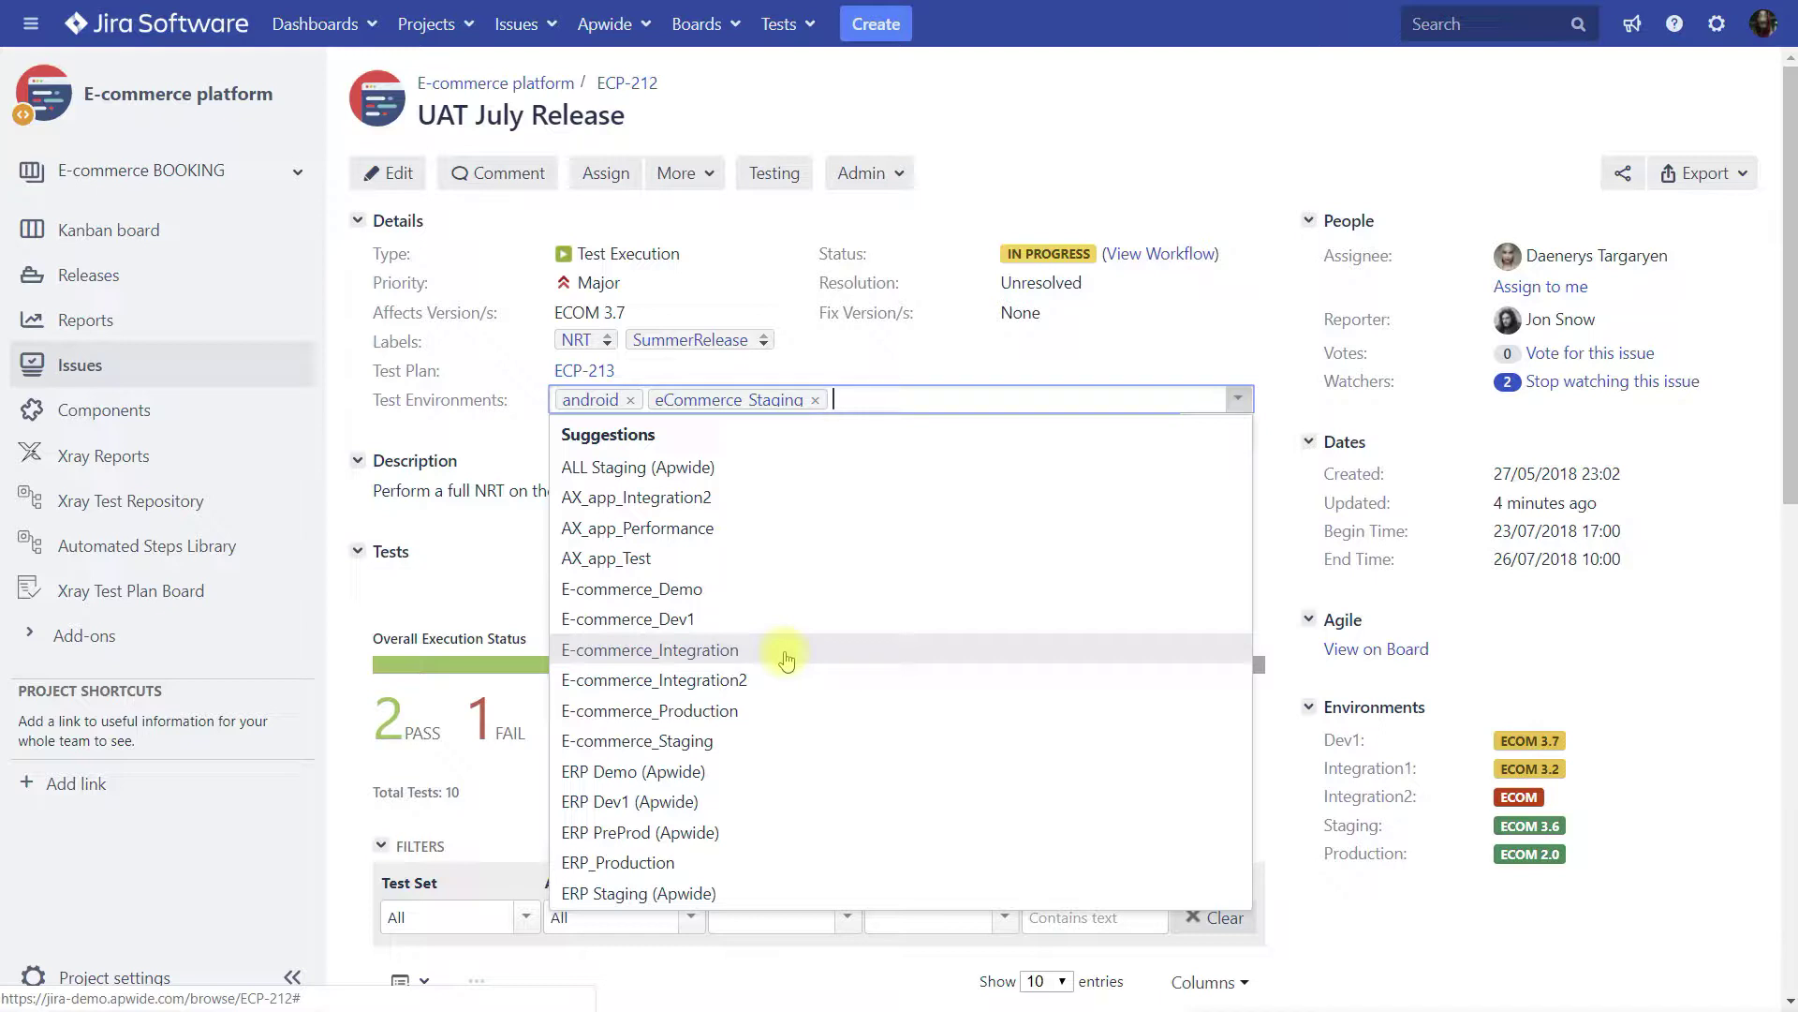
Step: Restrict Xray Test Environment fields to Apwide environments only in the Xray integration settings and save them
{"action": "left_click", "coordinate": [618, 26]}
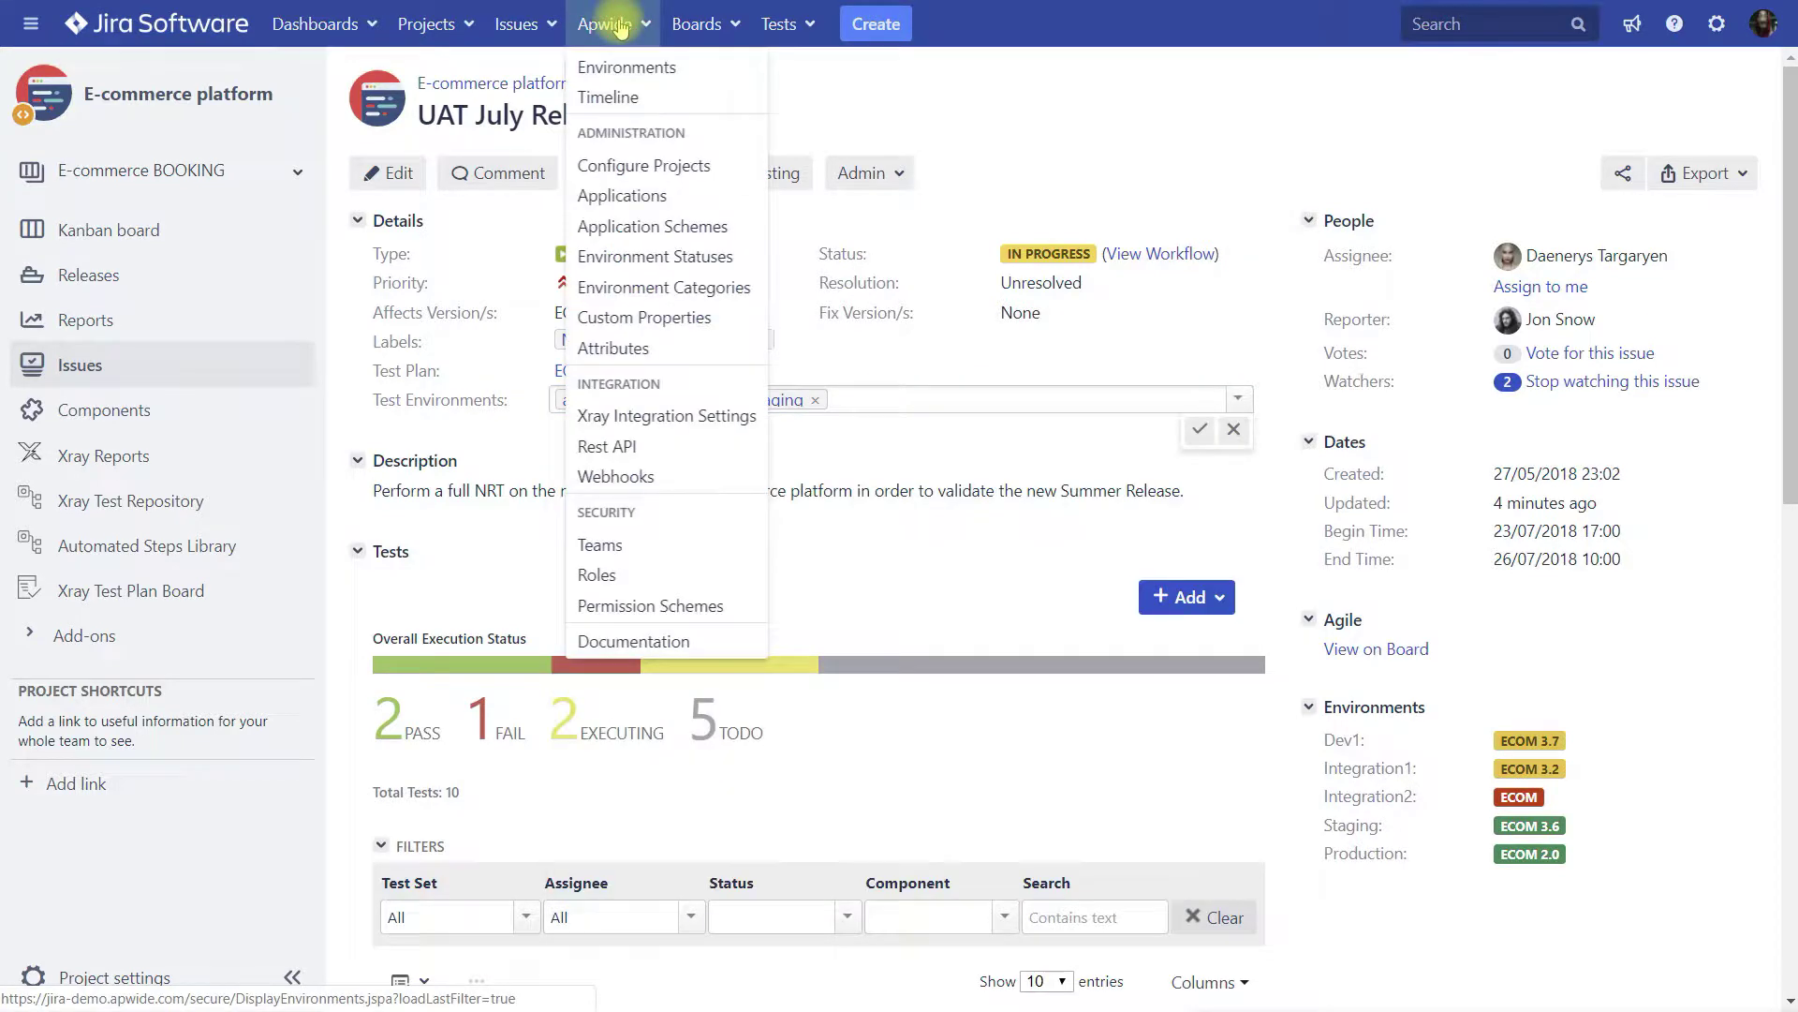
{"action": "left_click", "coordinate": [659, 415]}
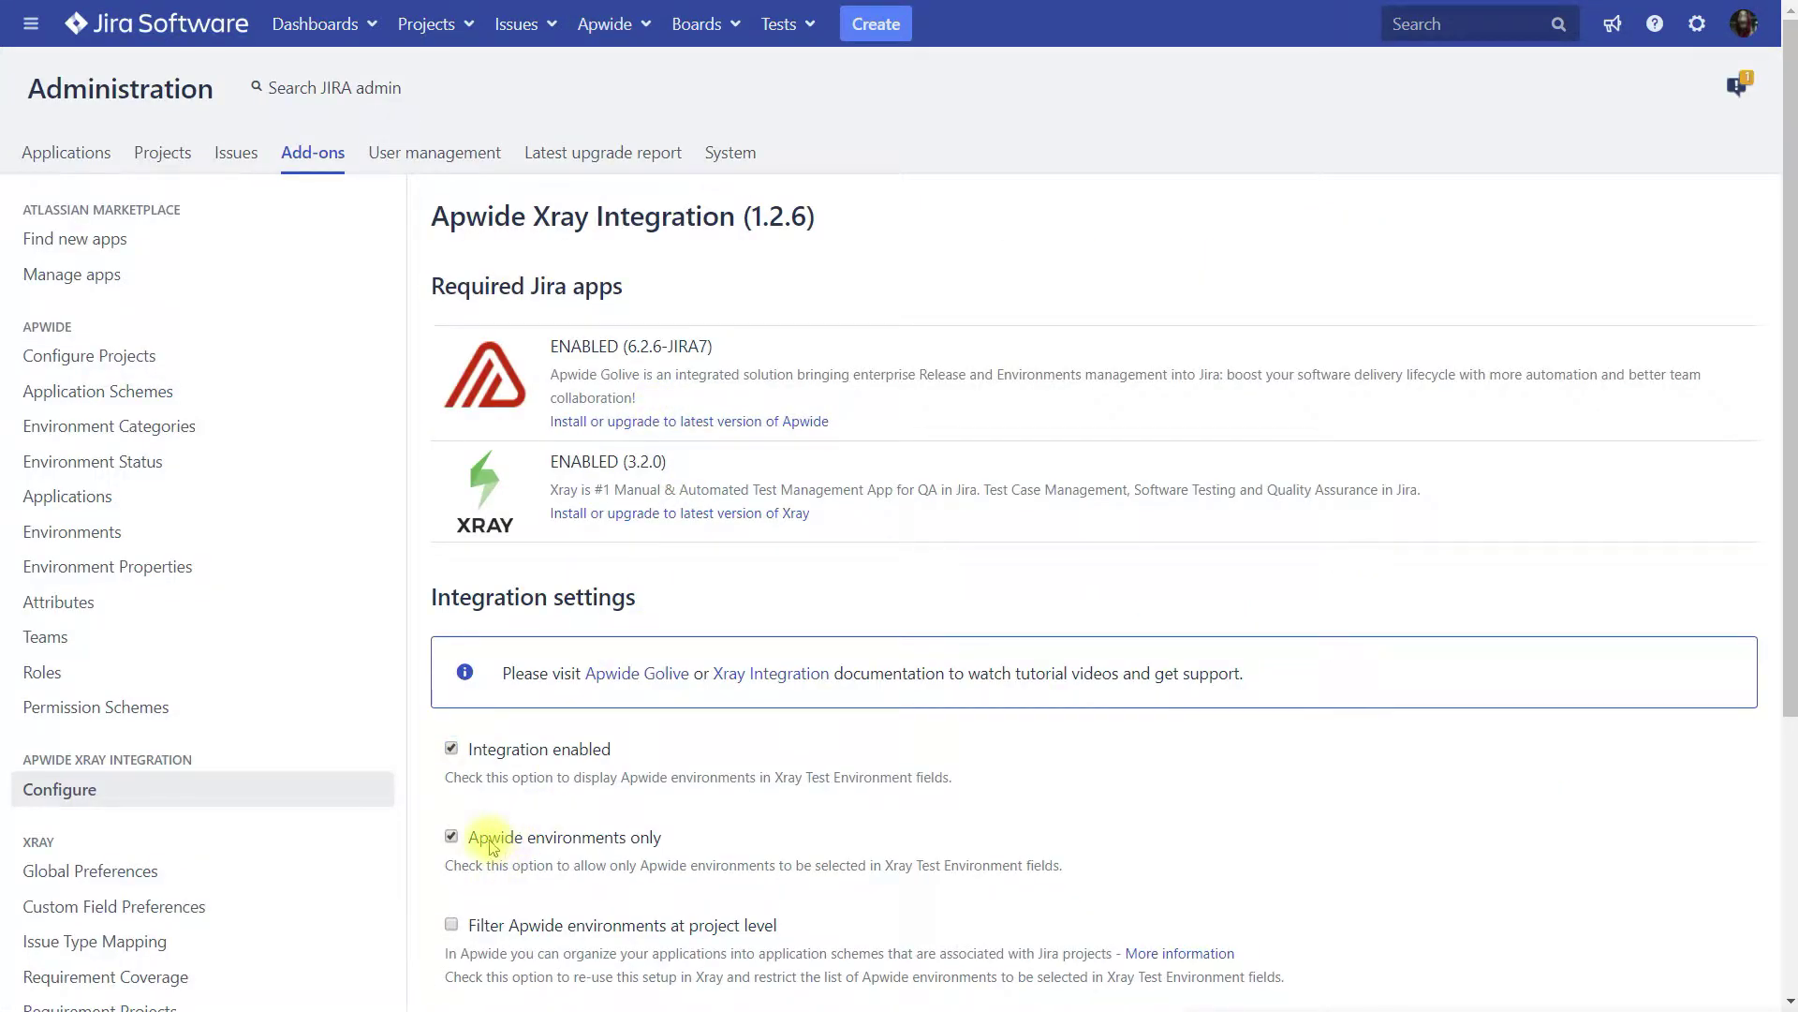
{"action": "scroll", "coordinate": [524, 824], "scroll_direction": "down", "scroll_amount": 4}
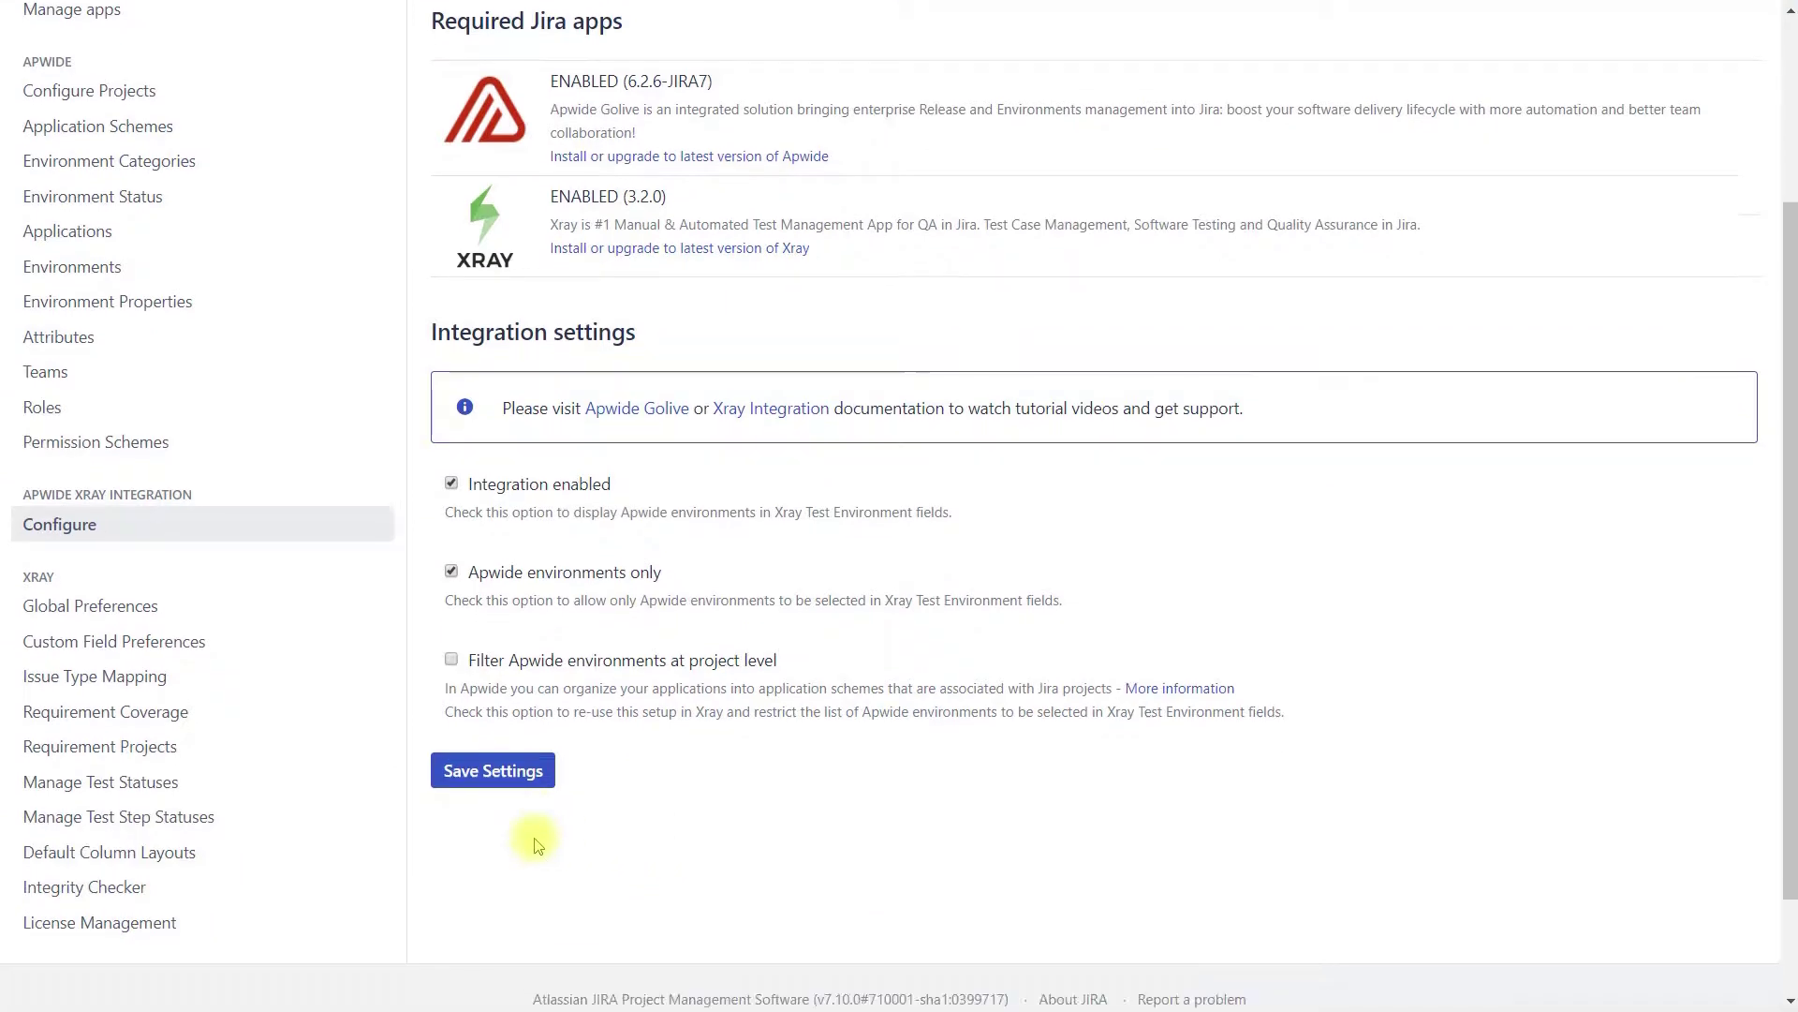
{"action": "left_click", "coordinate": [493, 685]}
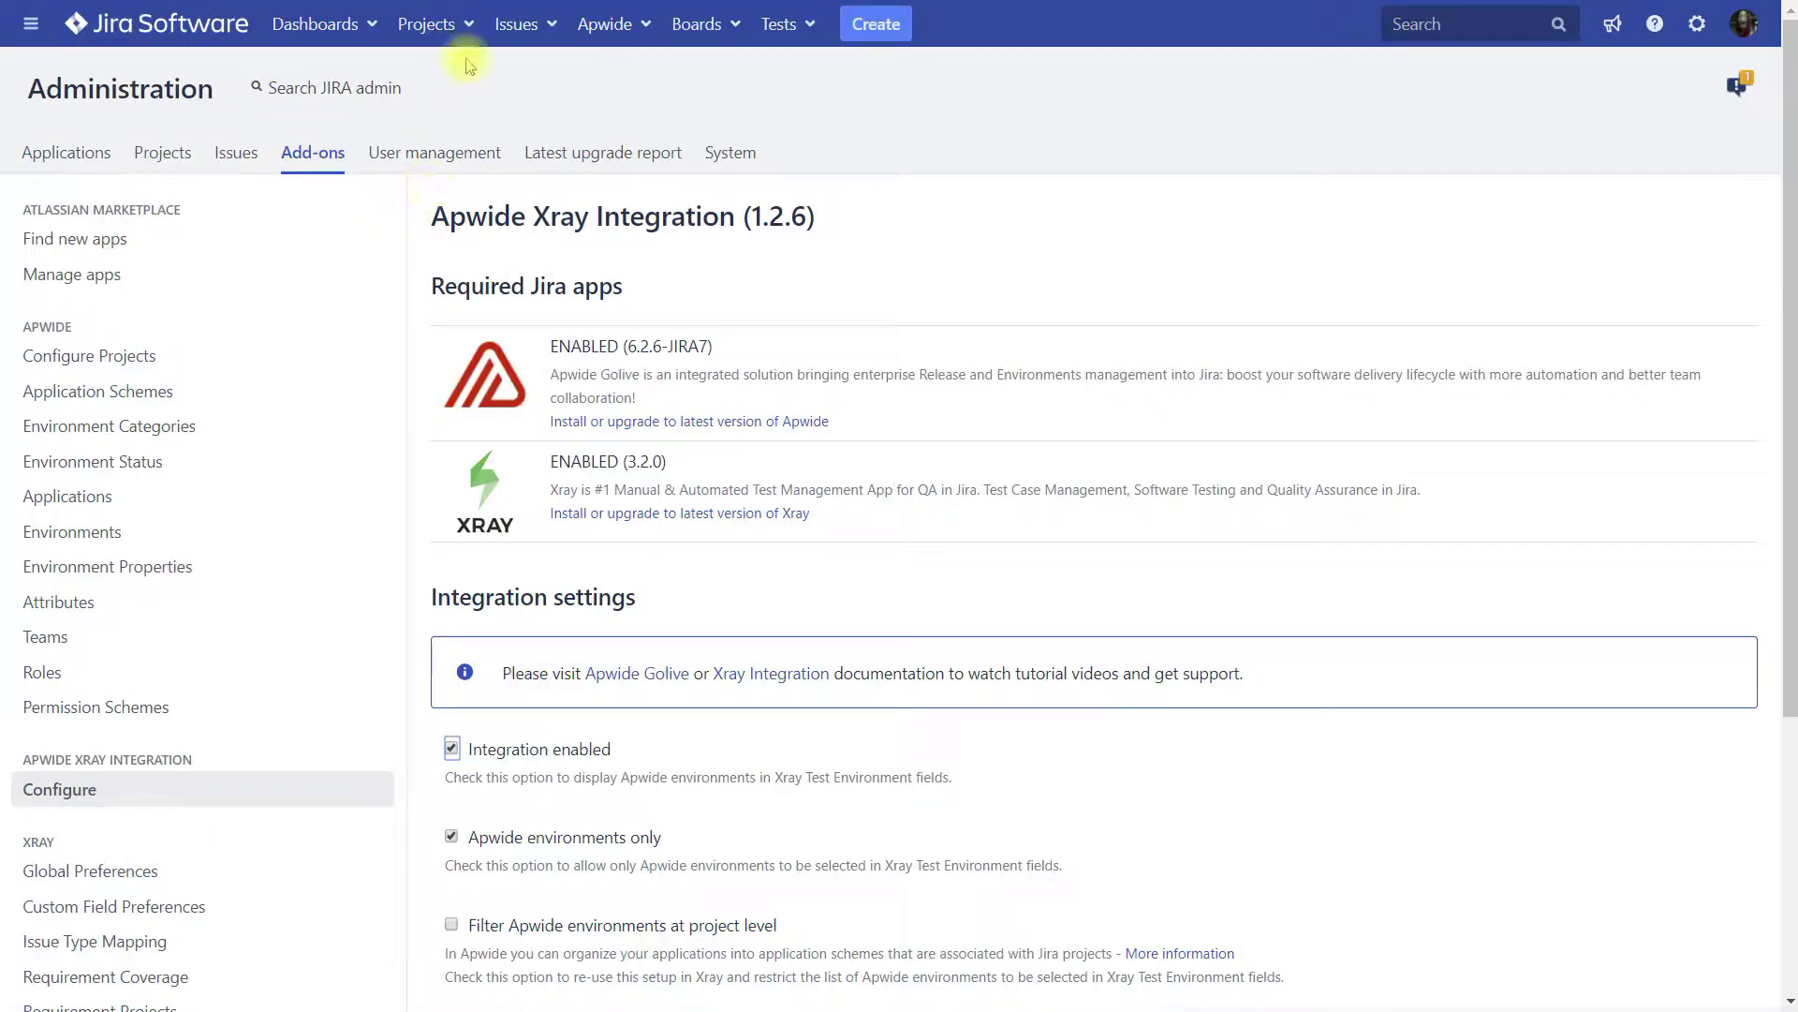
Step: Reopen ECP-212 UAT July Release and add Payment Staging (Apwide) to its test environments
{"action": "left_click", "coordinate": [516, 28]}
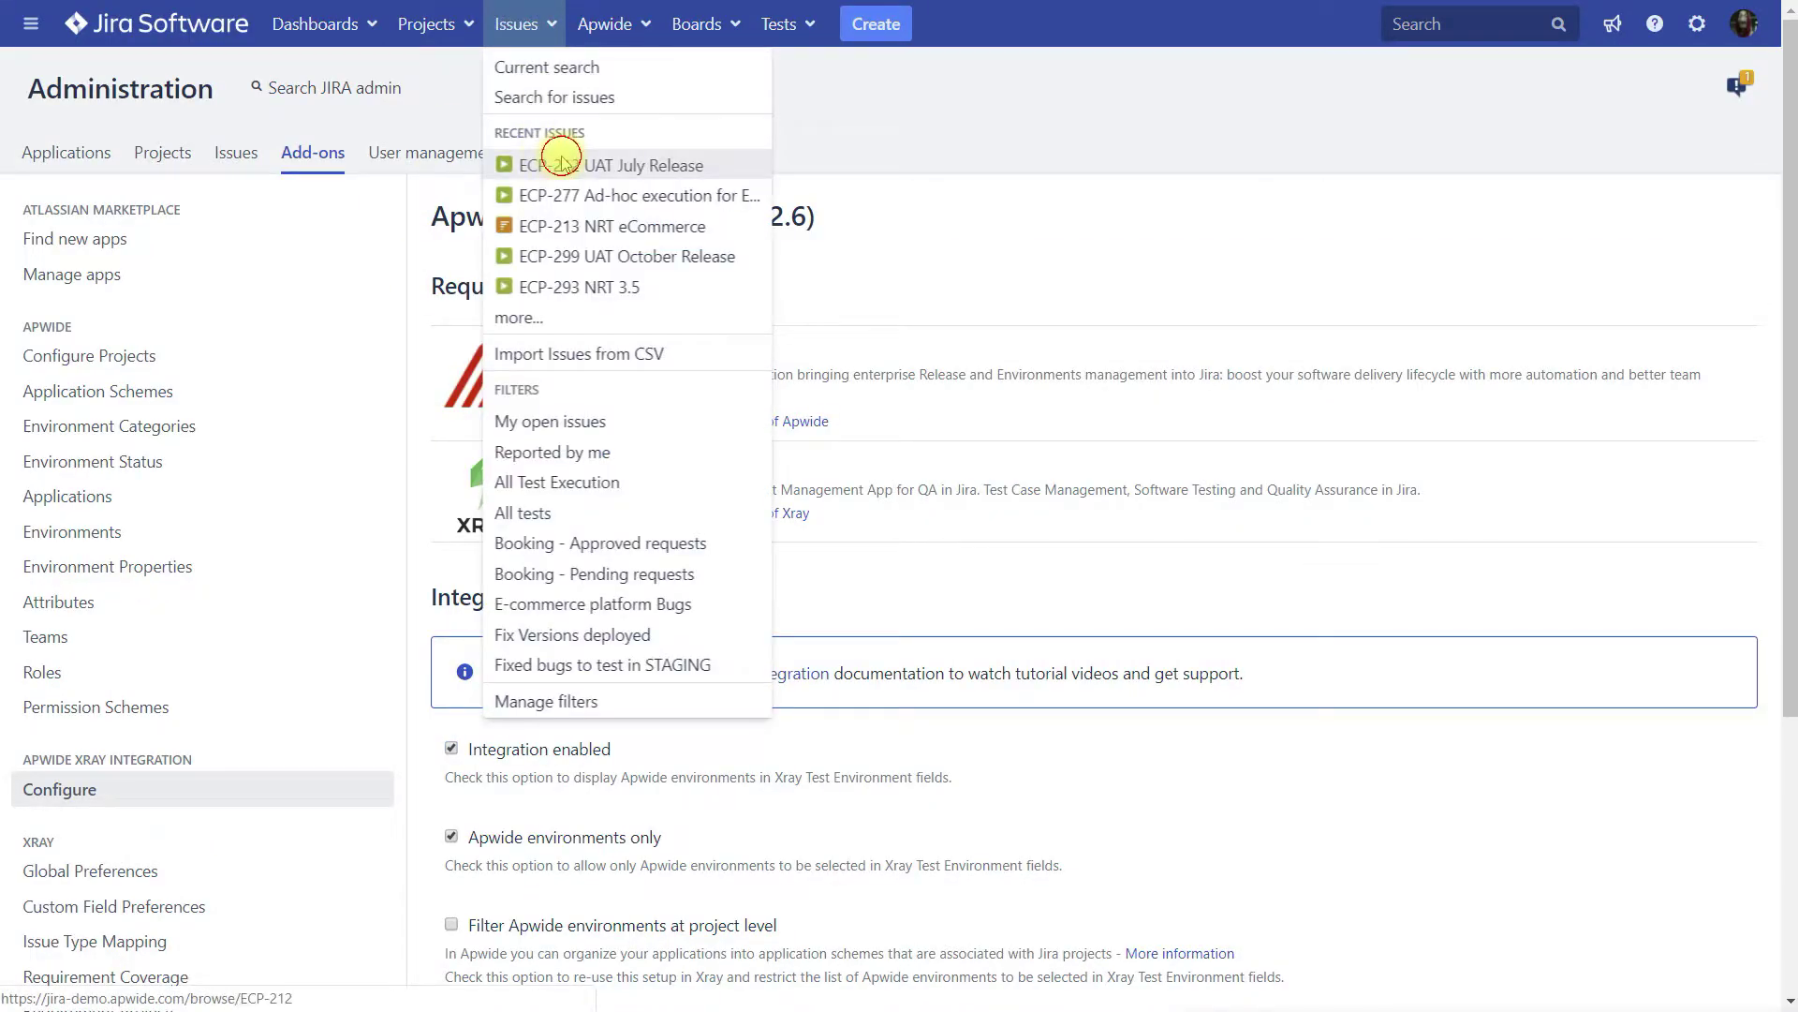
{"action": "left_click", "coordinate": [555, 154]}
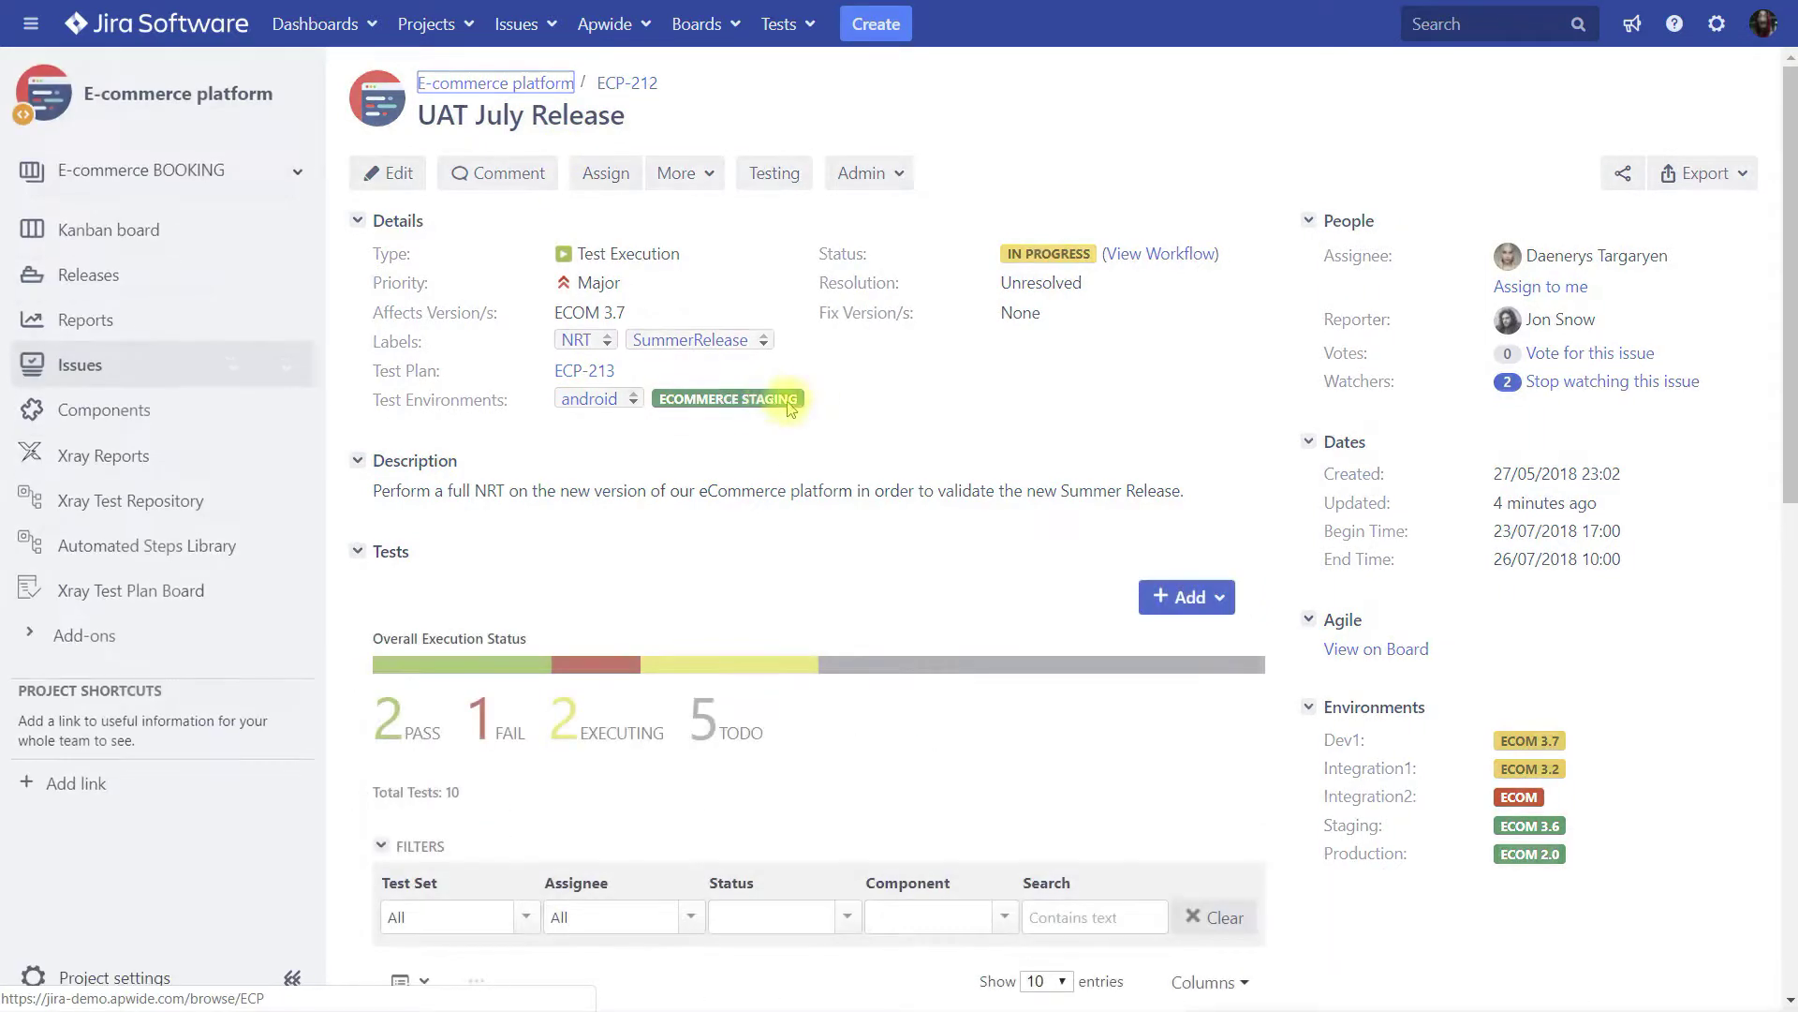
{"action": "left_click", "coordinate": [831, 398]}
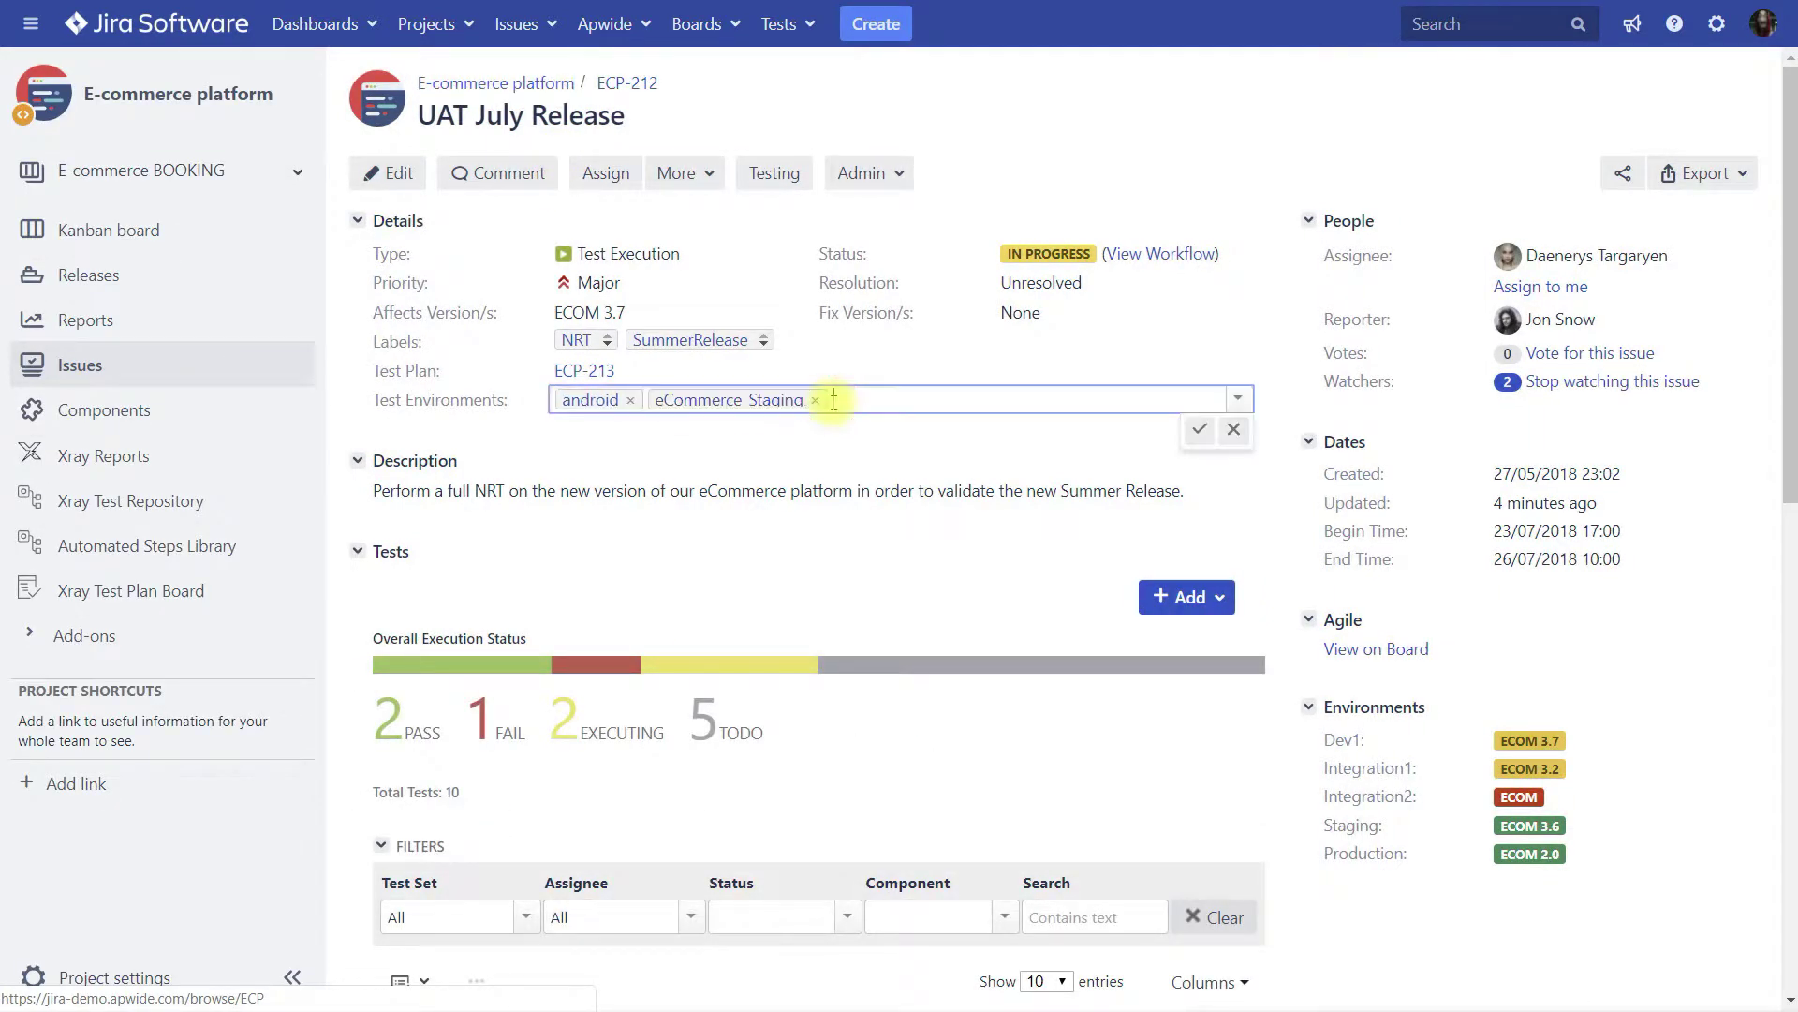
{"action": "left_click", "coordinate": [1240, 401]}
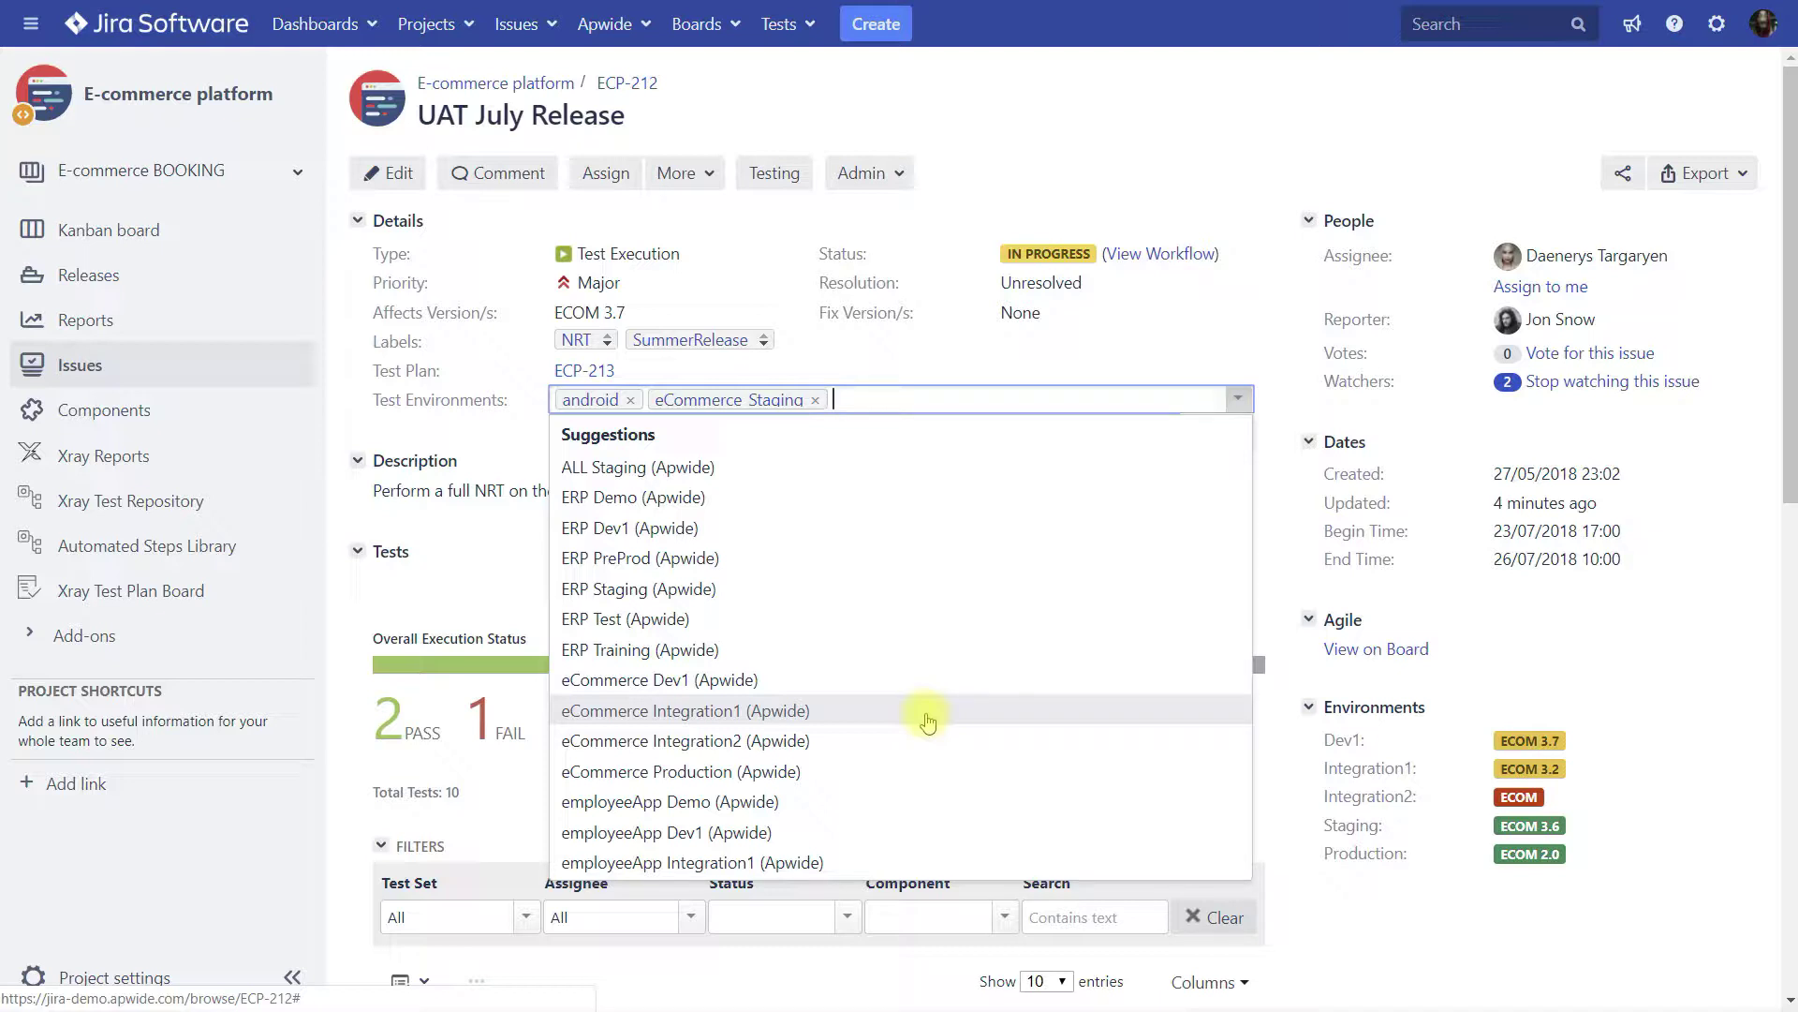
{"action": "type", "text": "pay"}
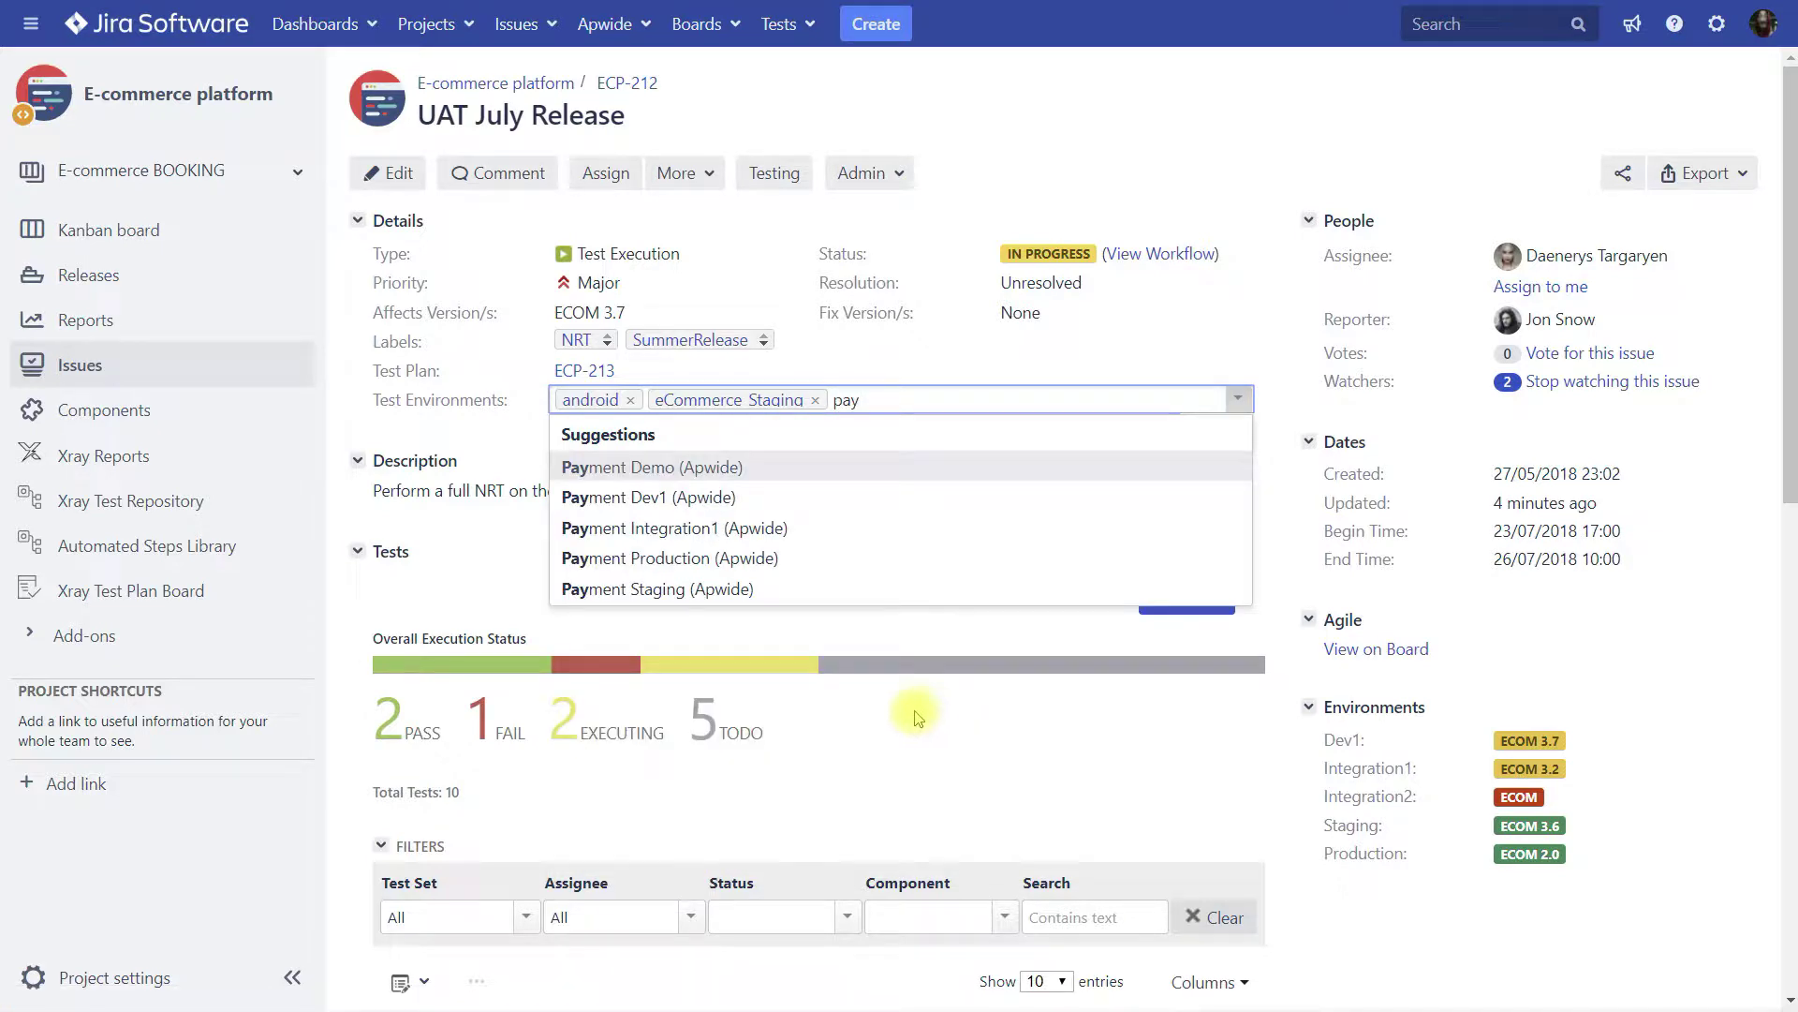
{"action": "left_click", "coordinate": [719, 588]}
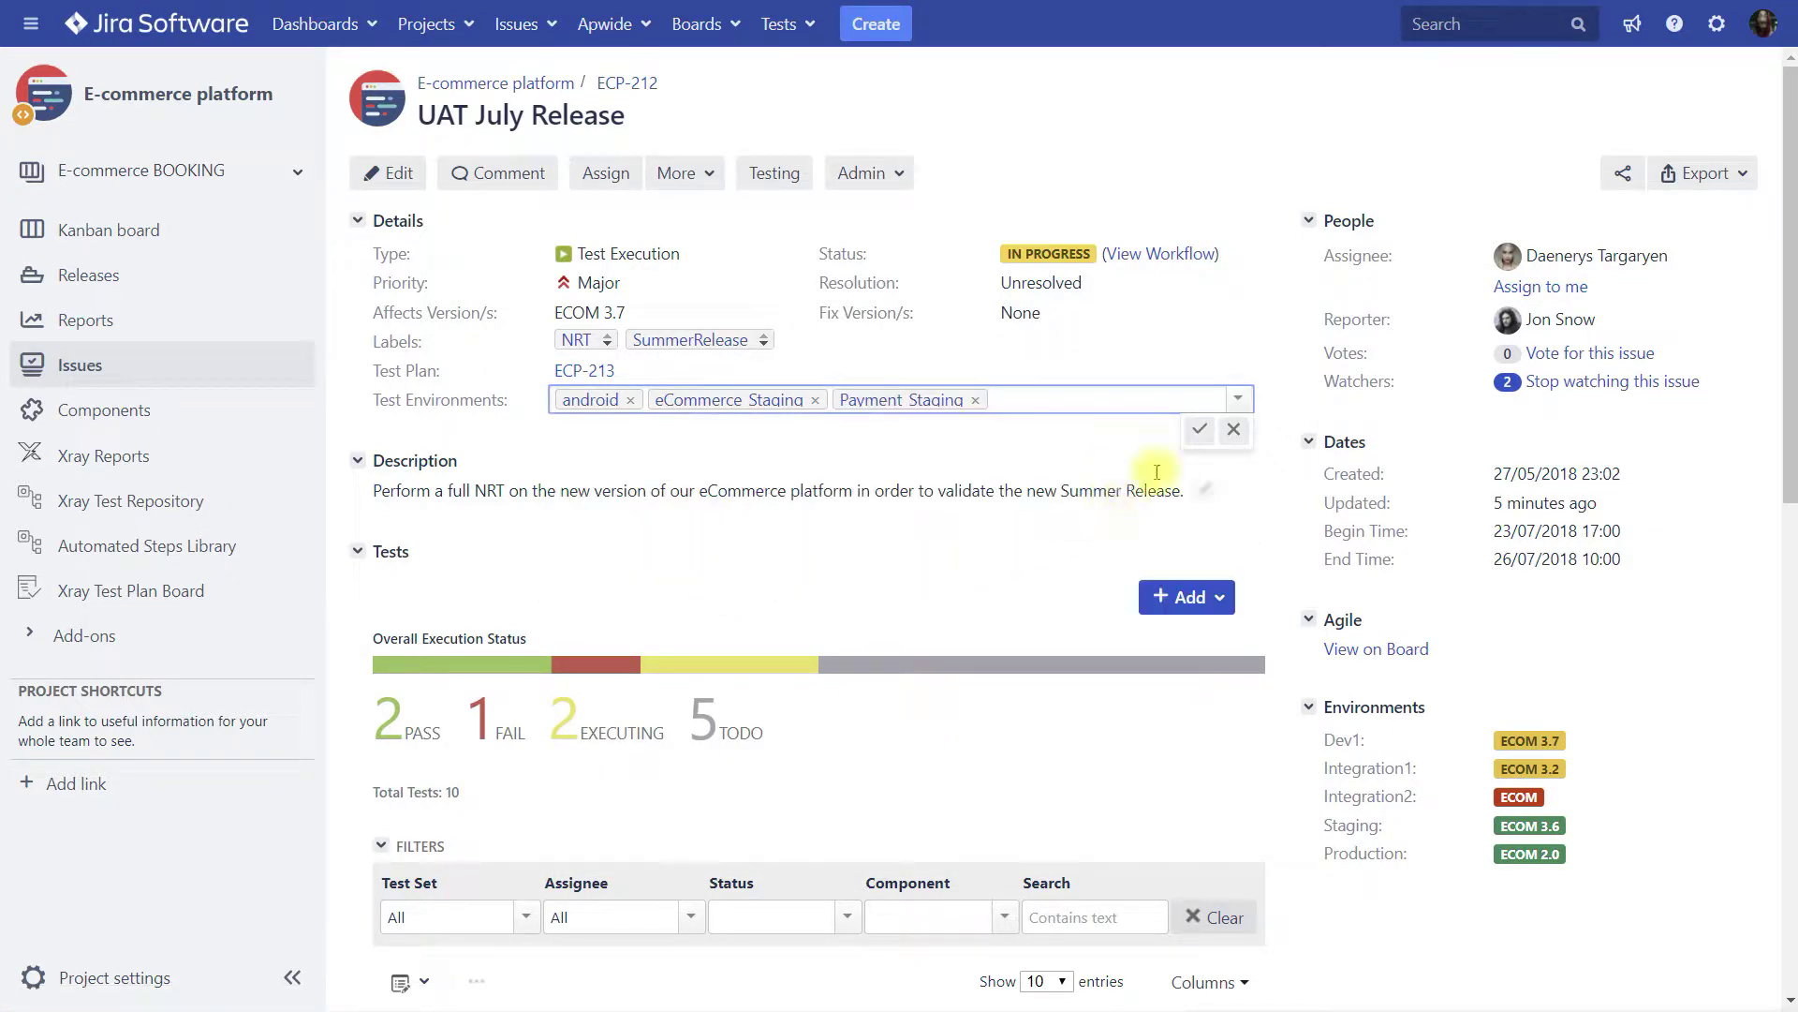
{"action": "left_click", "coordinate": [1197, 422]}
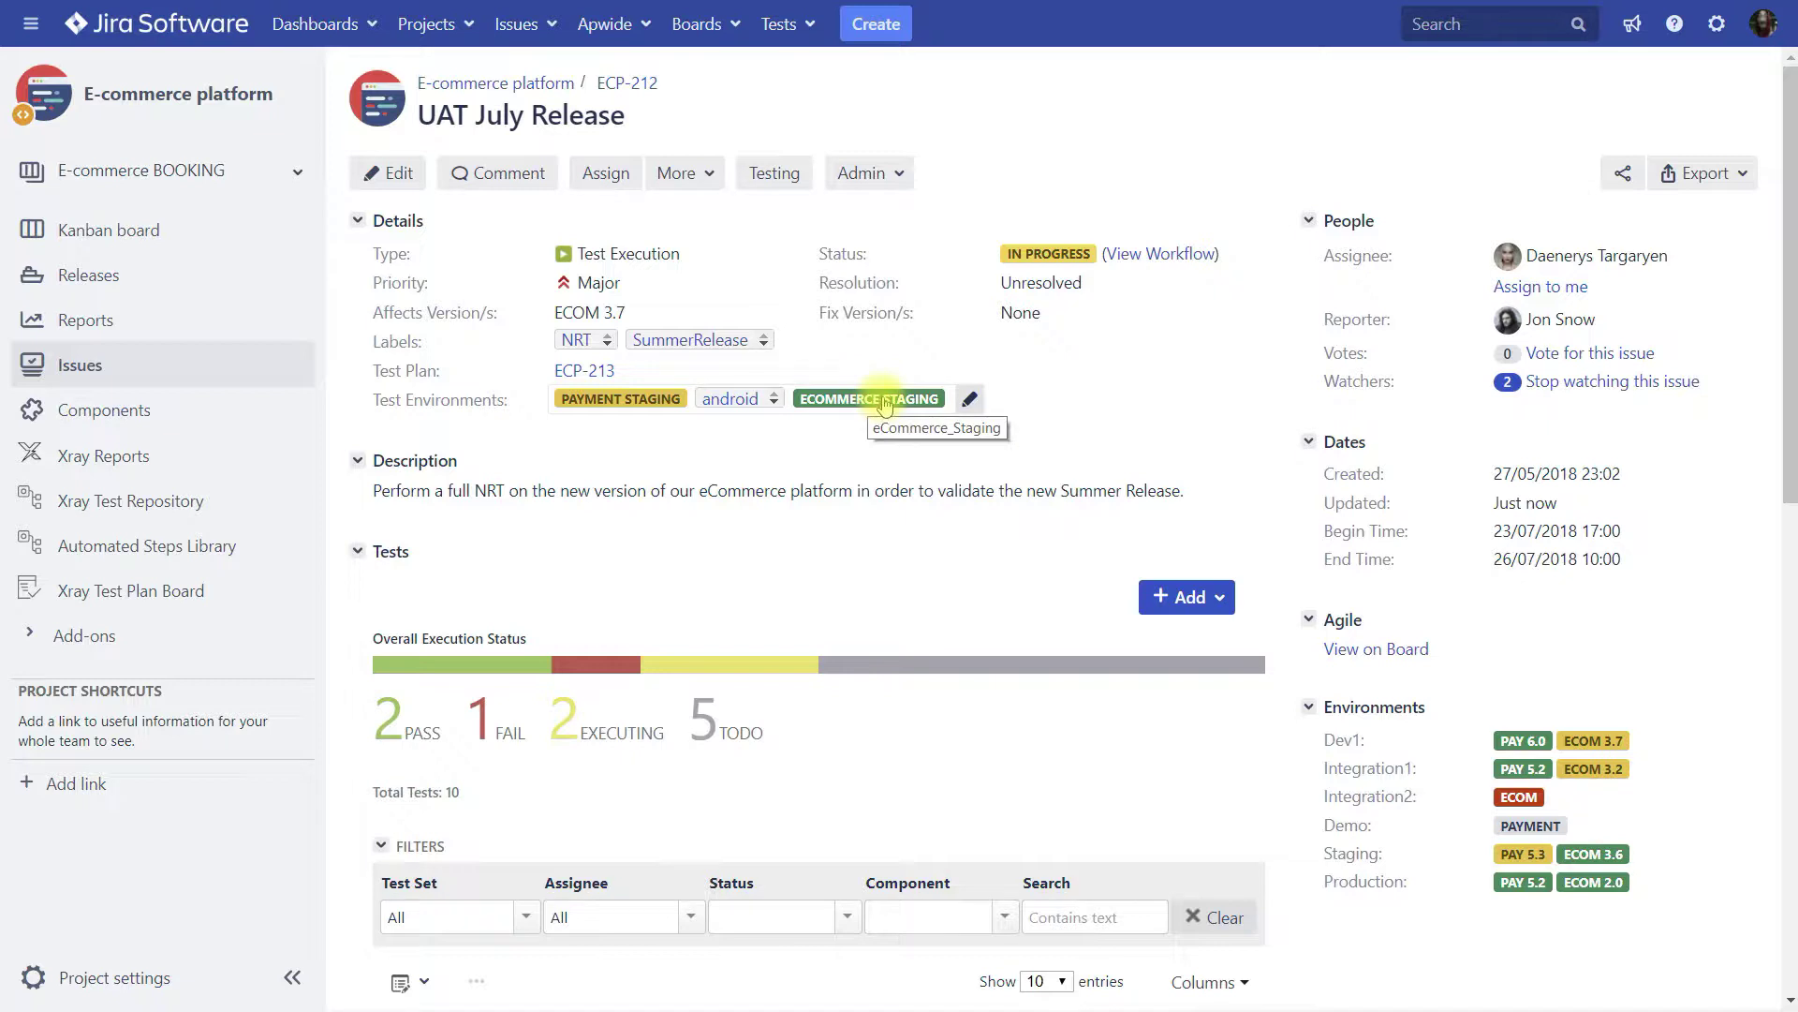
Step: Remove the android entry from the issue's test environments and save the field
{"action": "left_click", "coordinate": [598, 407]}
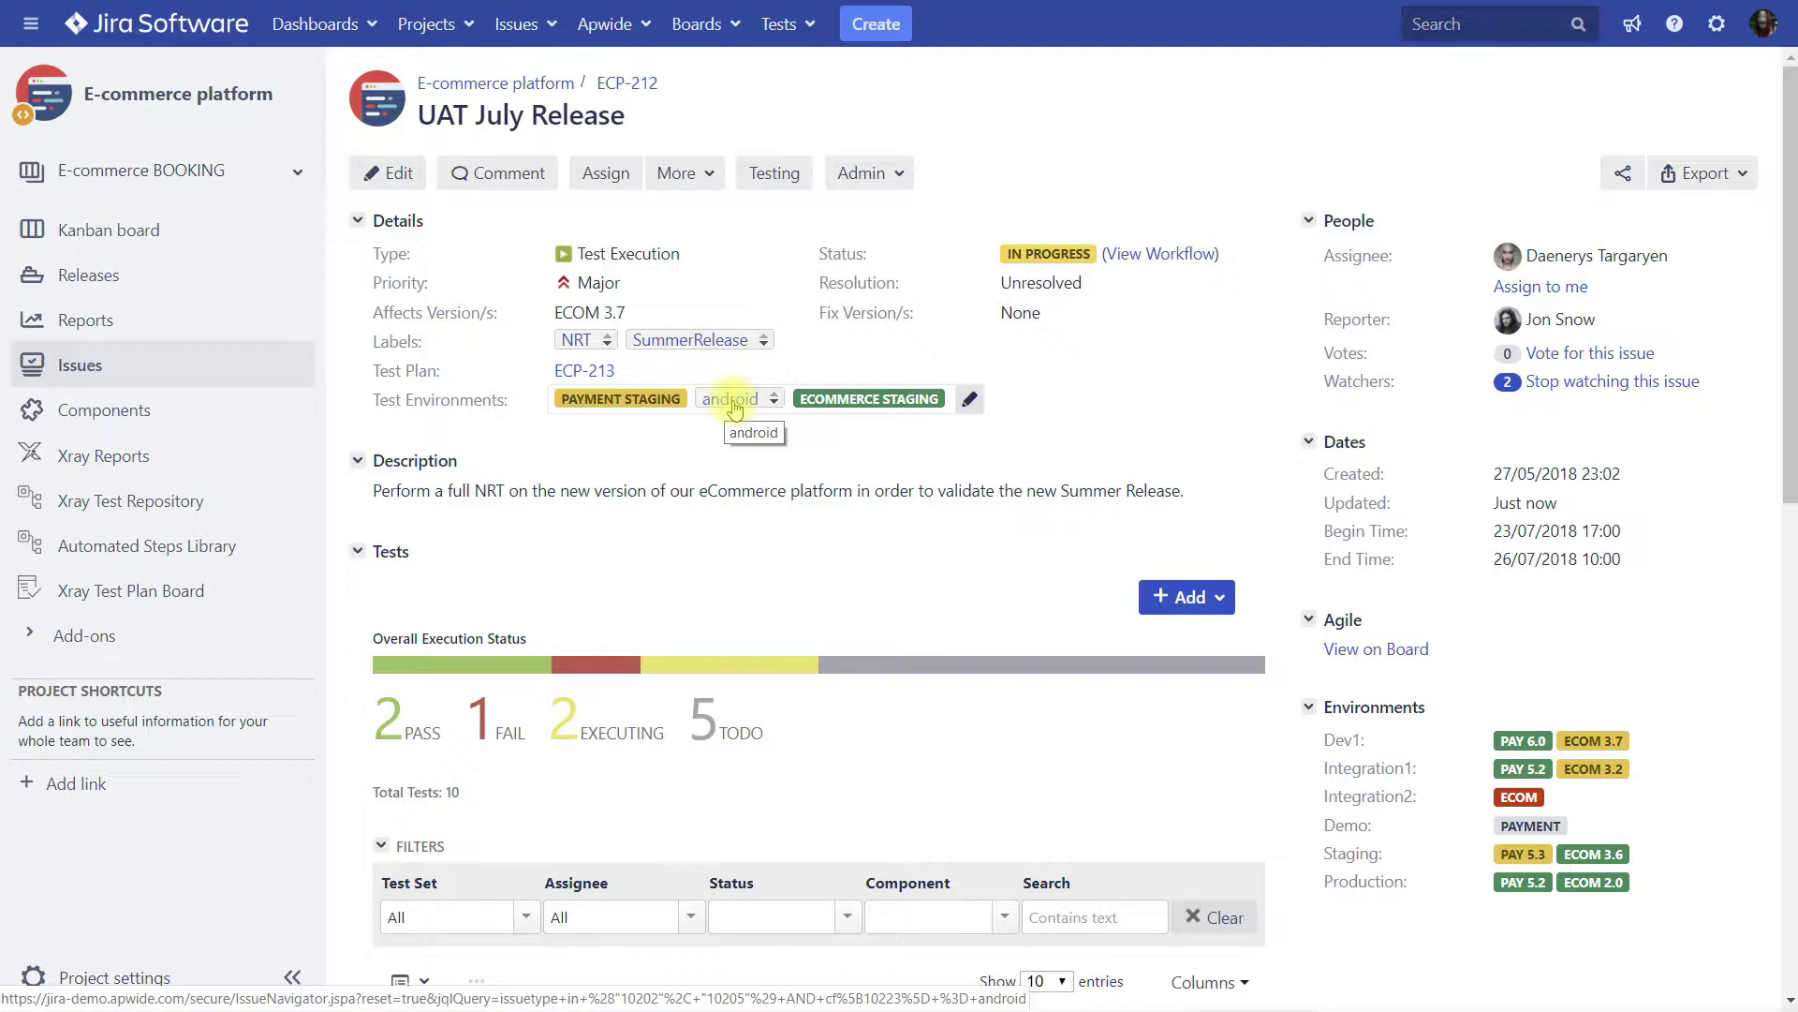
{"action": "left_click", "coordinate": [969, 399]}
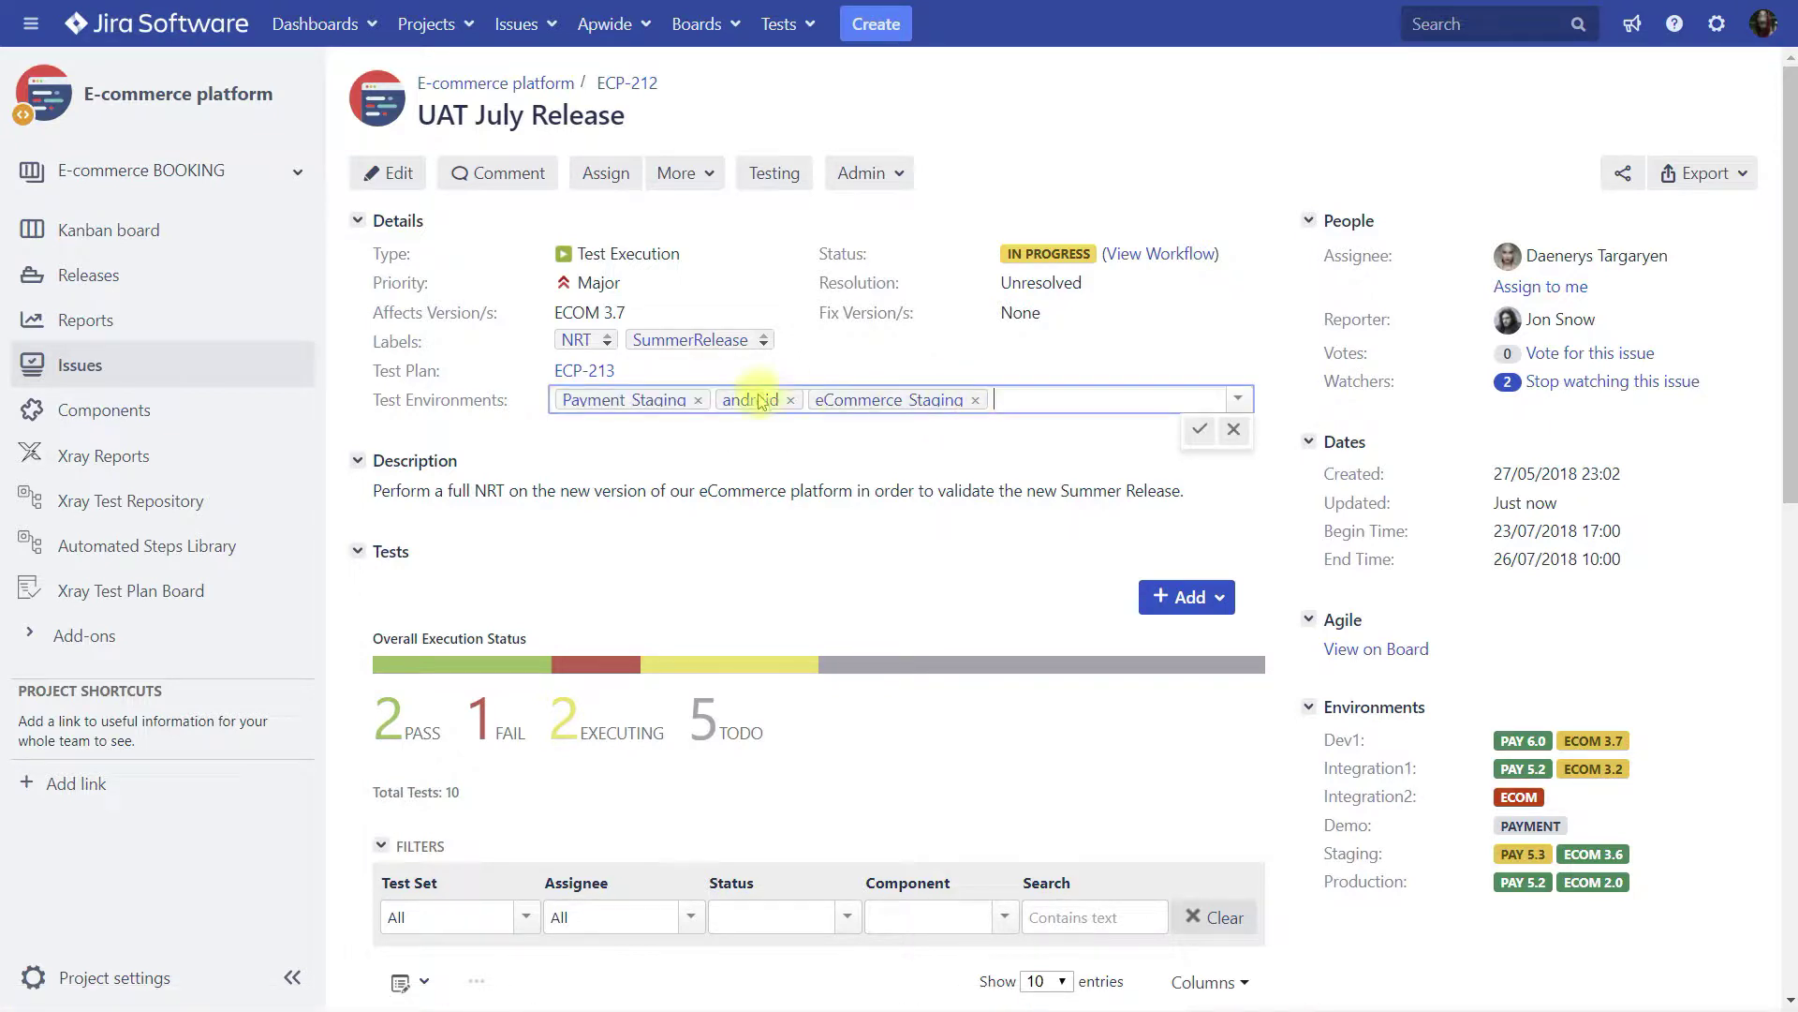
{"action": "left_click", "coordinate": [792, 400]}
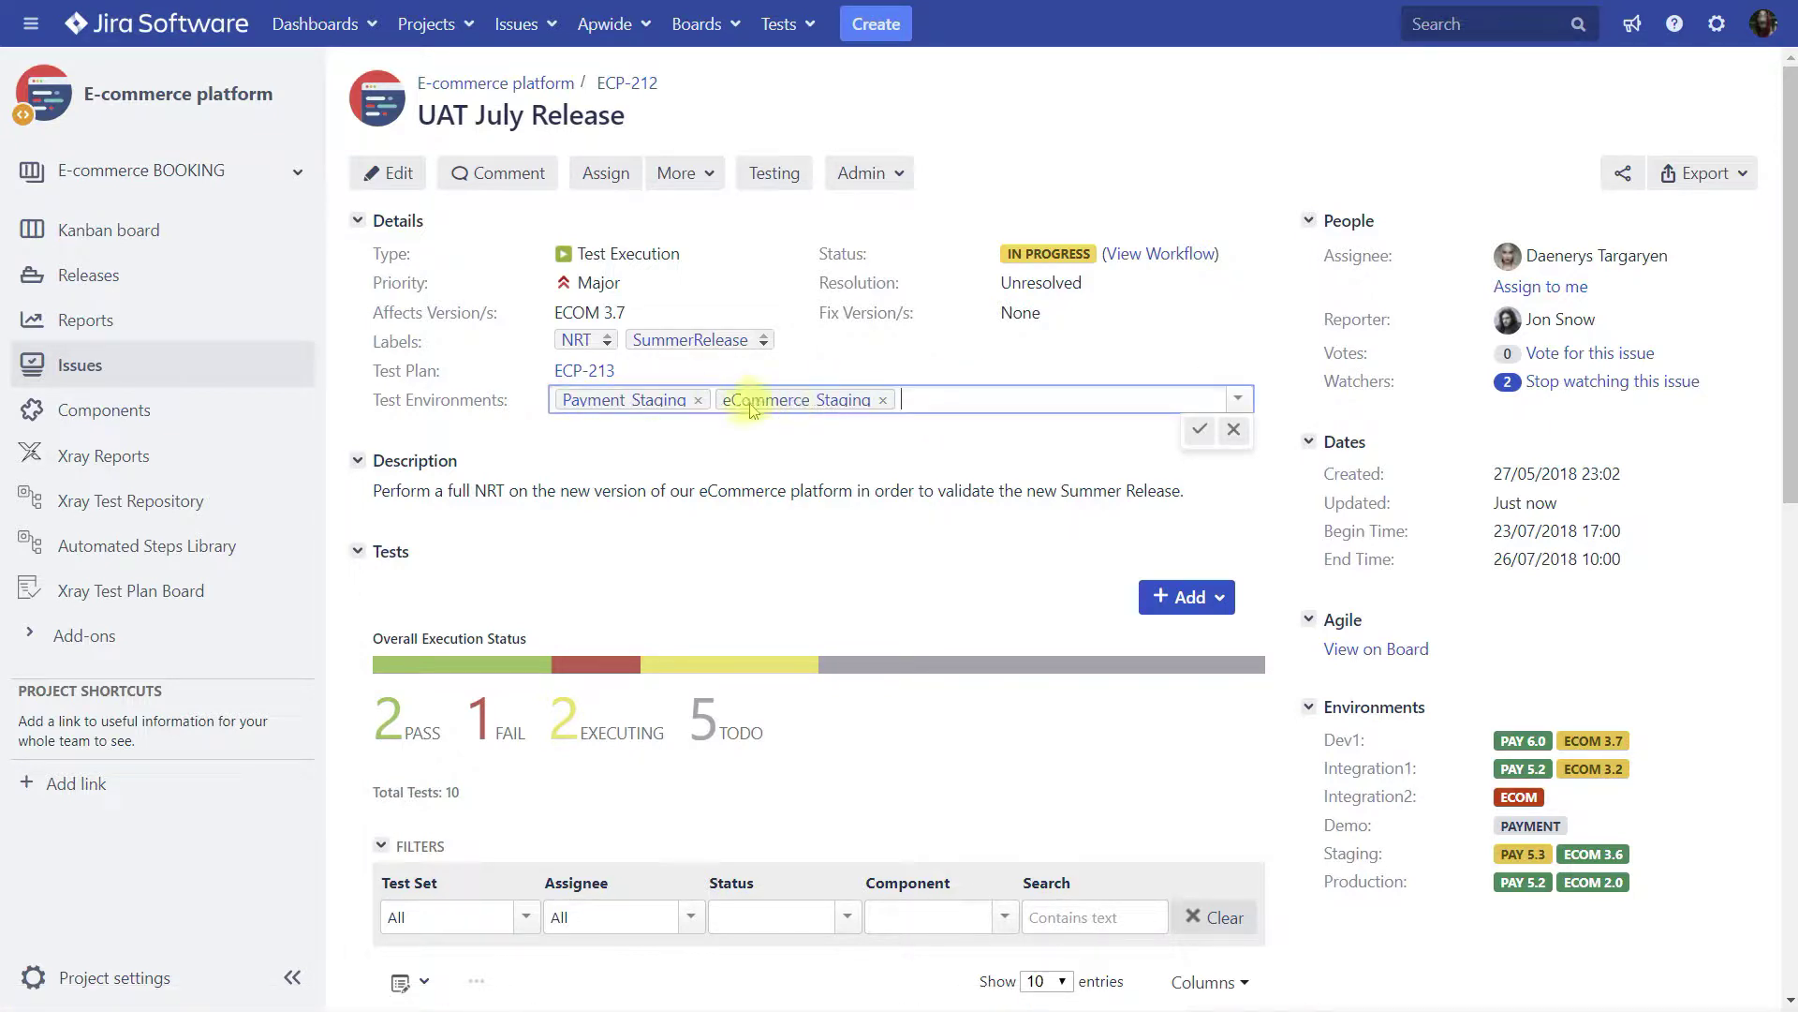
{"action": "left_click", "coordinate": [1200, 430]}
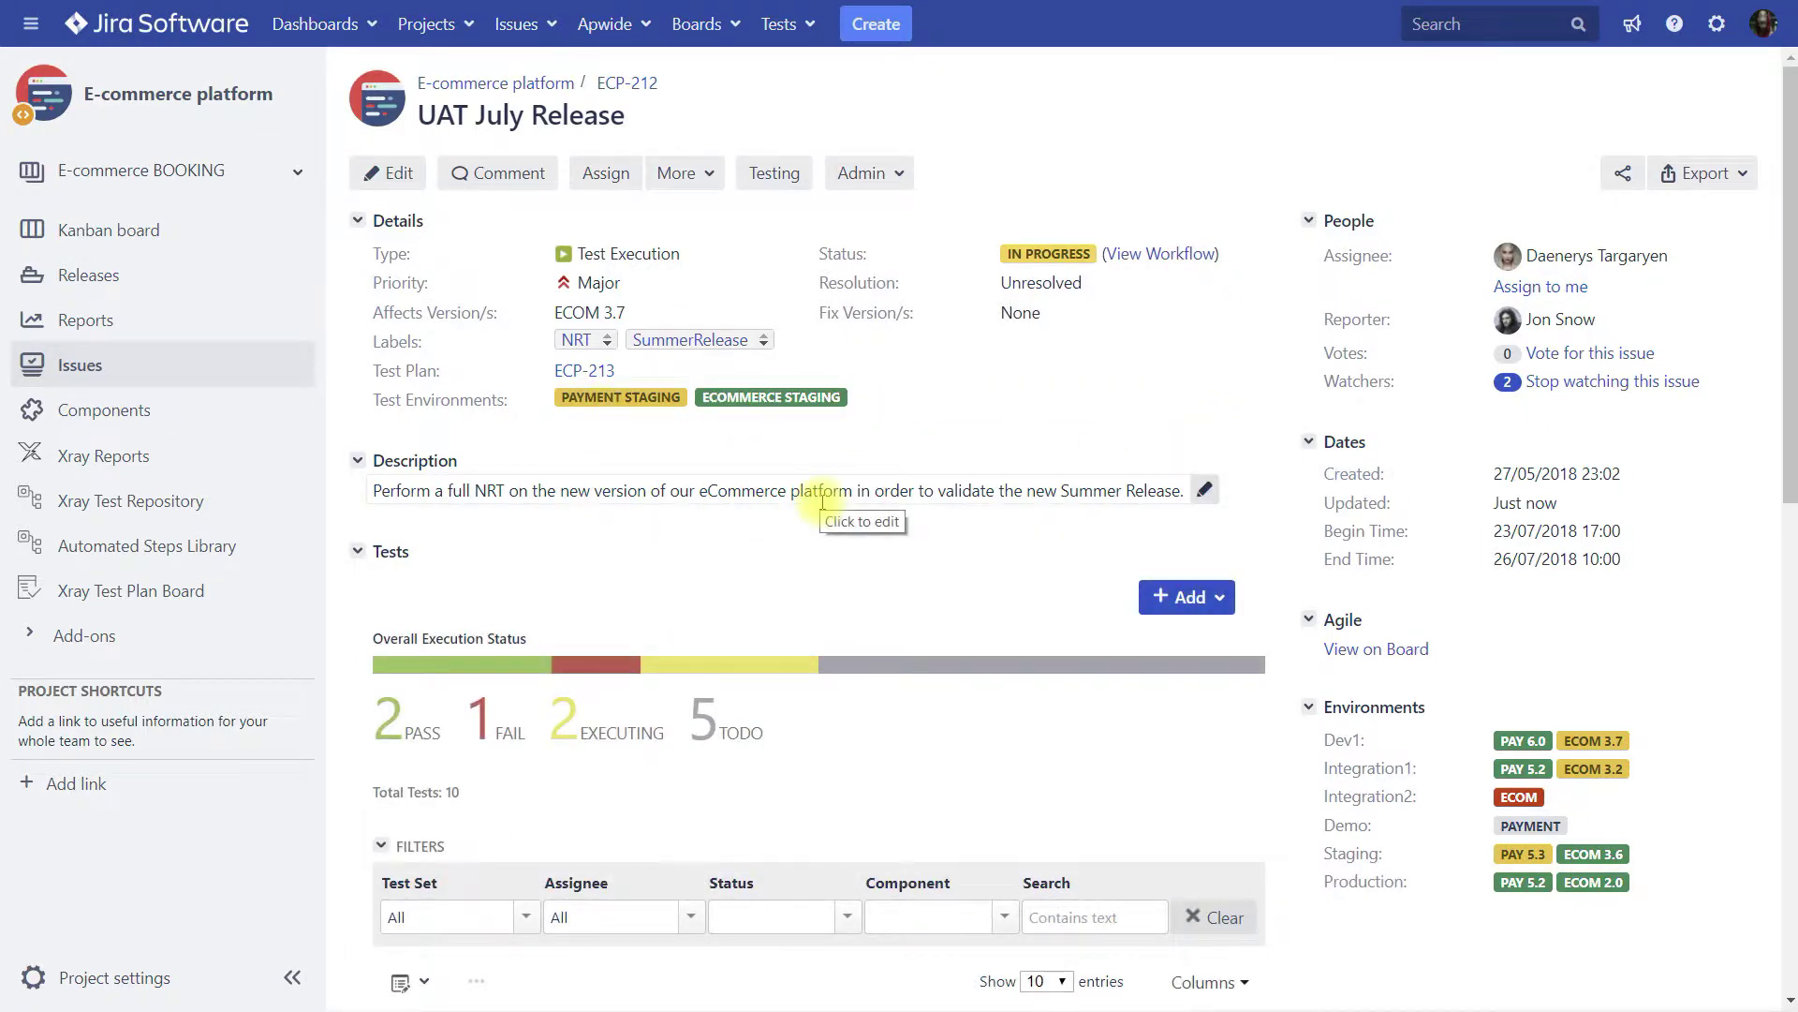
Step: Open the Test Environments field for editing and review the list of suggested Apwide environments
{"action": "left_click", "coordinate": [872, 401]}
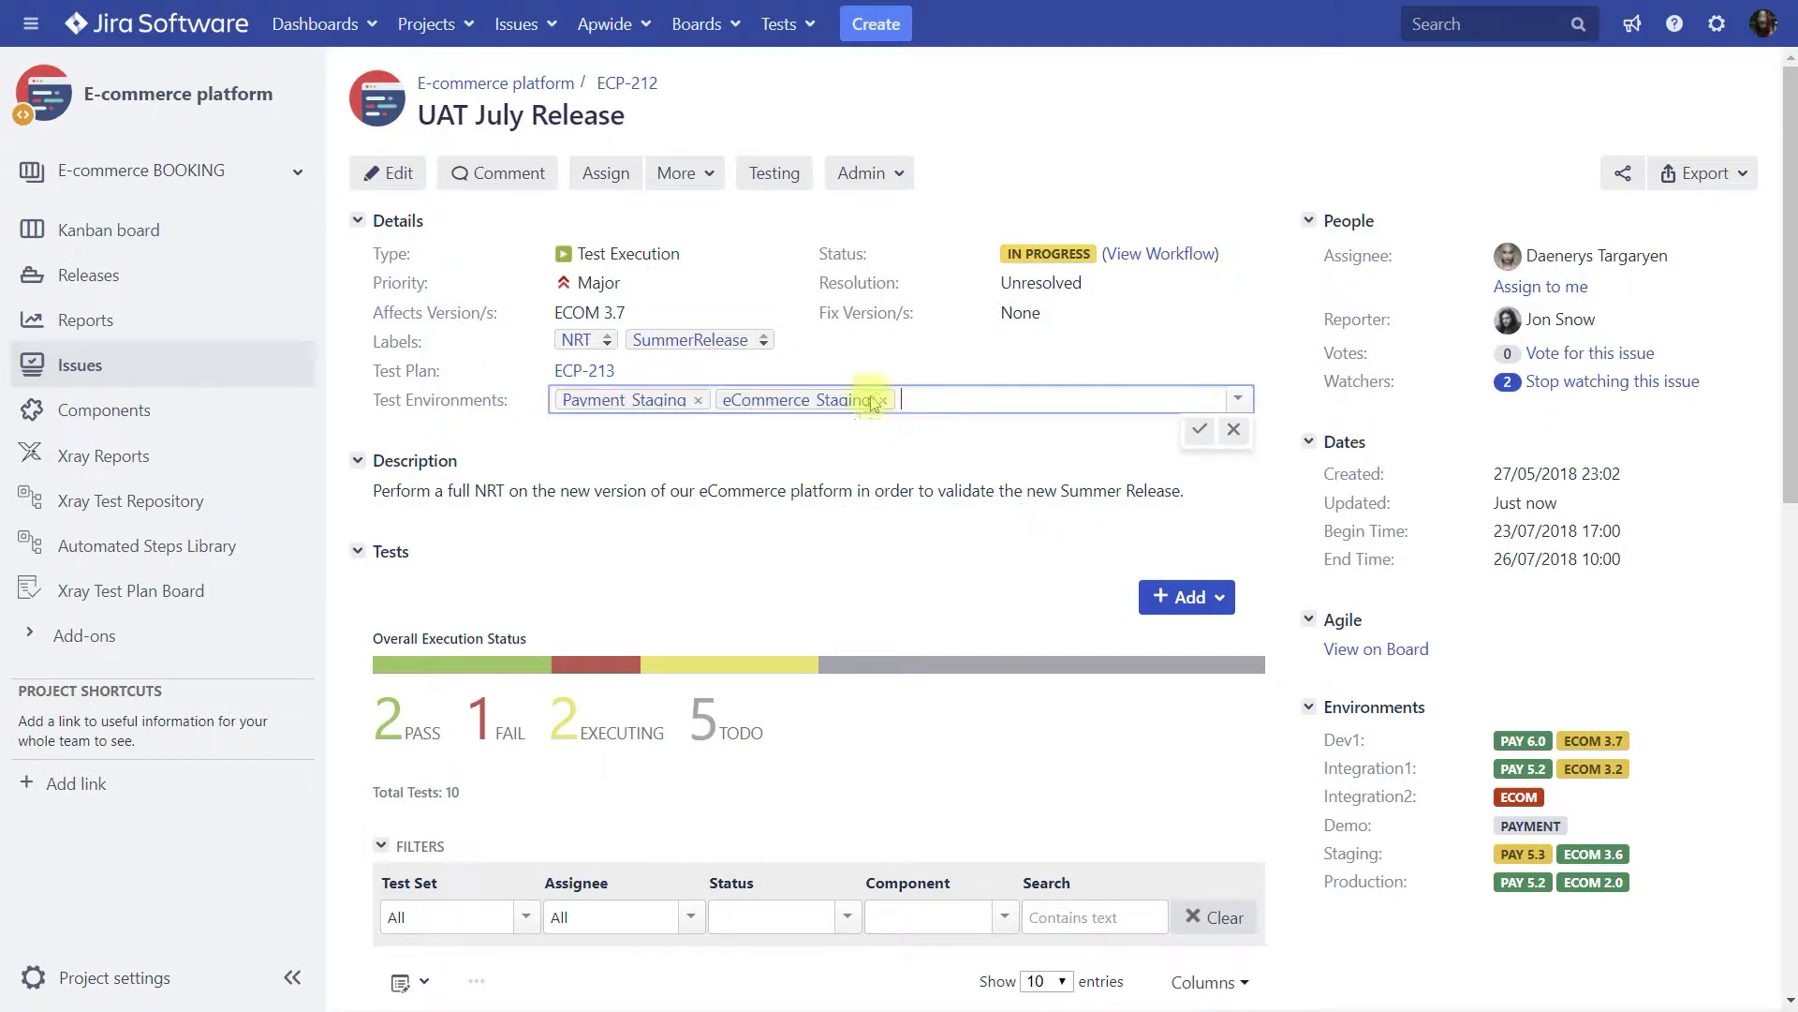
{"action": "left_click", "coordinate": [1236, 403]}
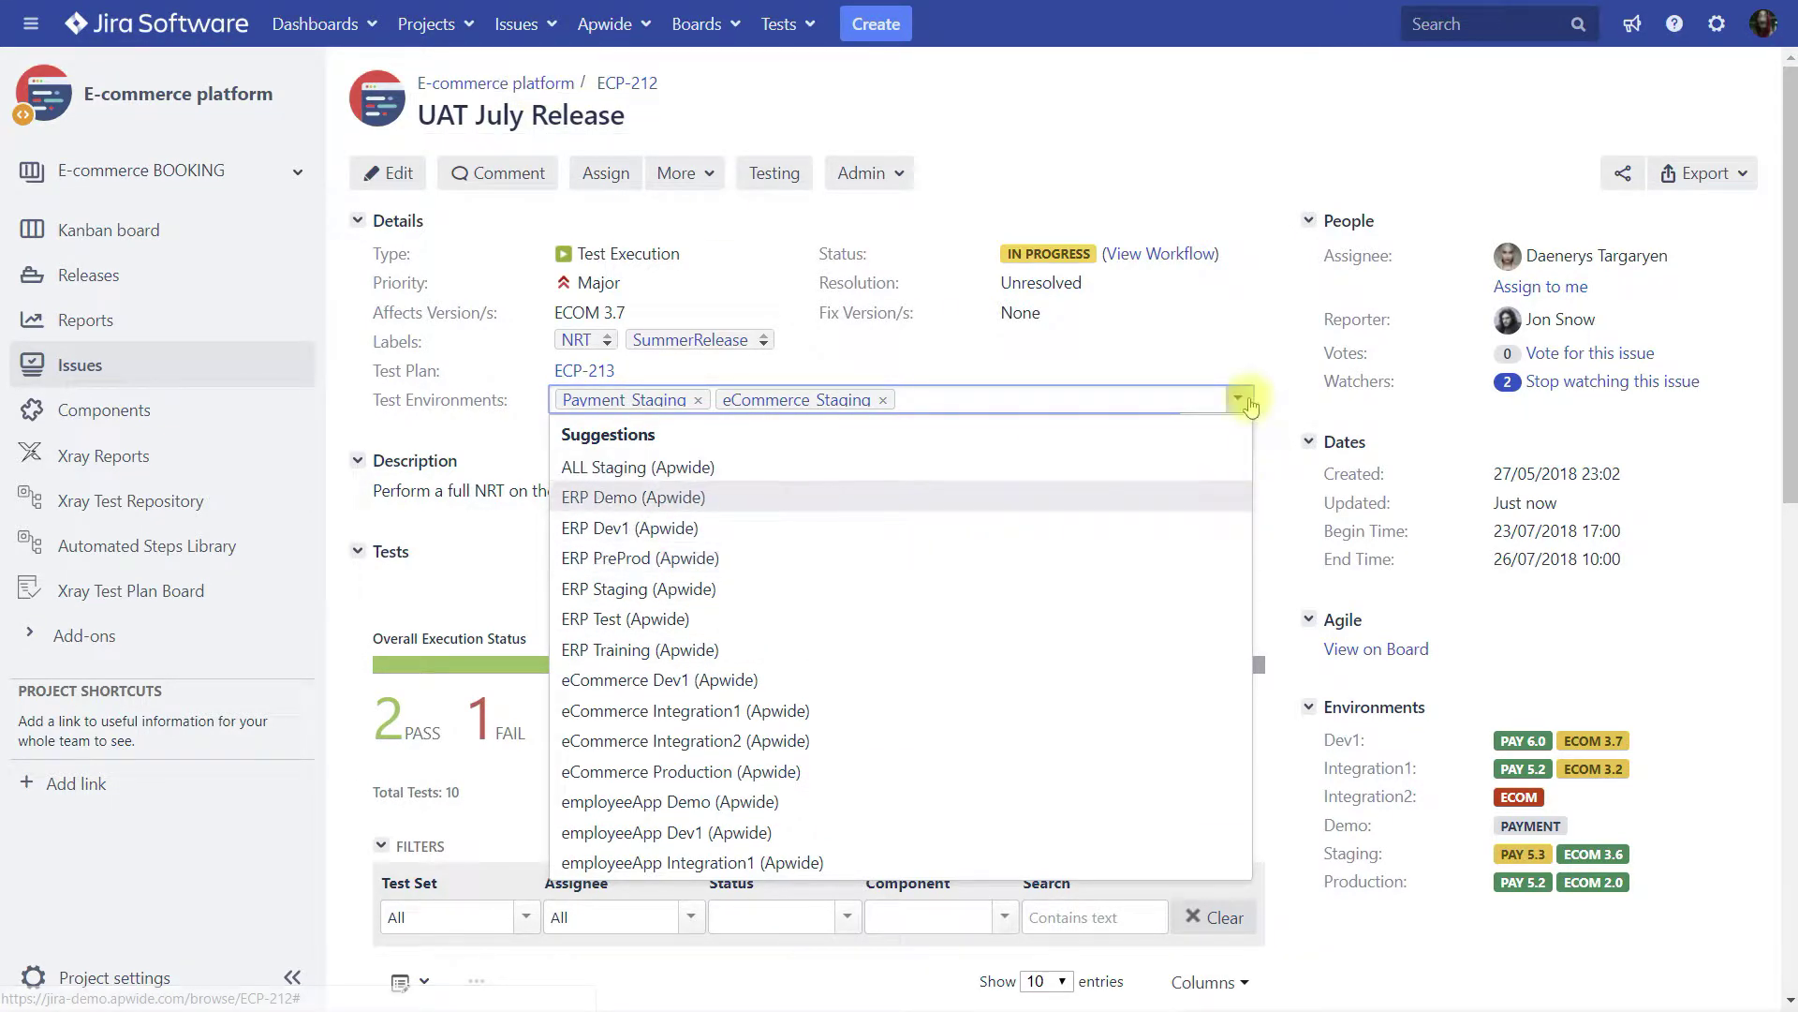
{"action": "left_click", "coordinate": [1247, 399]}
{"action": "left_click", "coordinate": [1243, 401]}
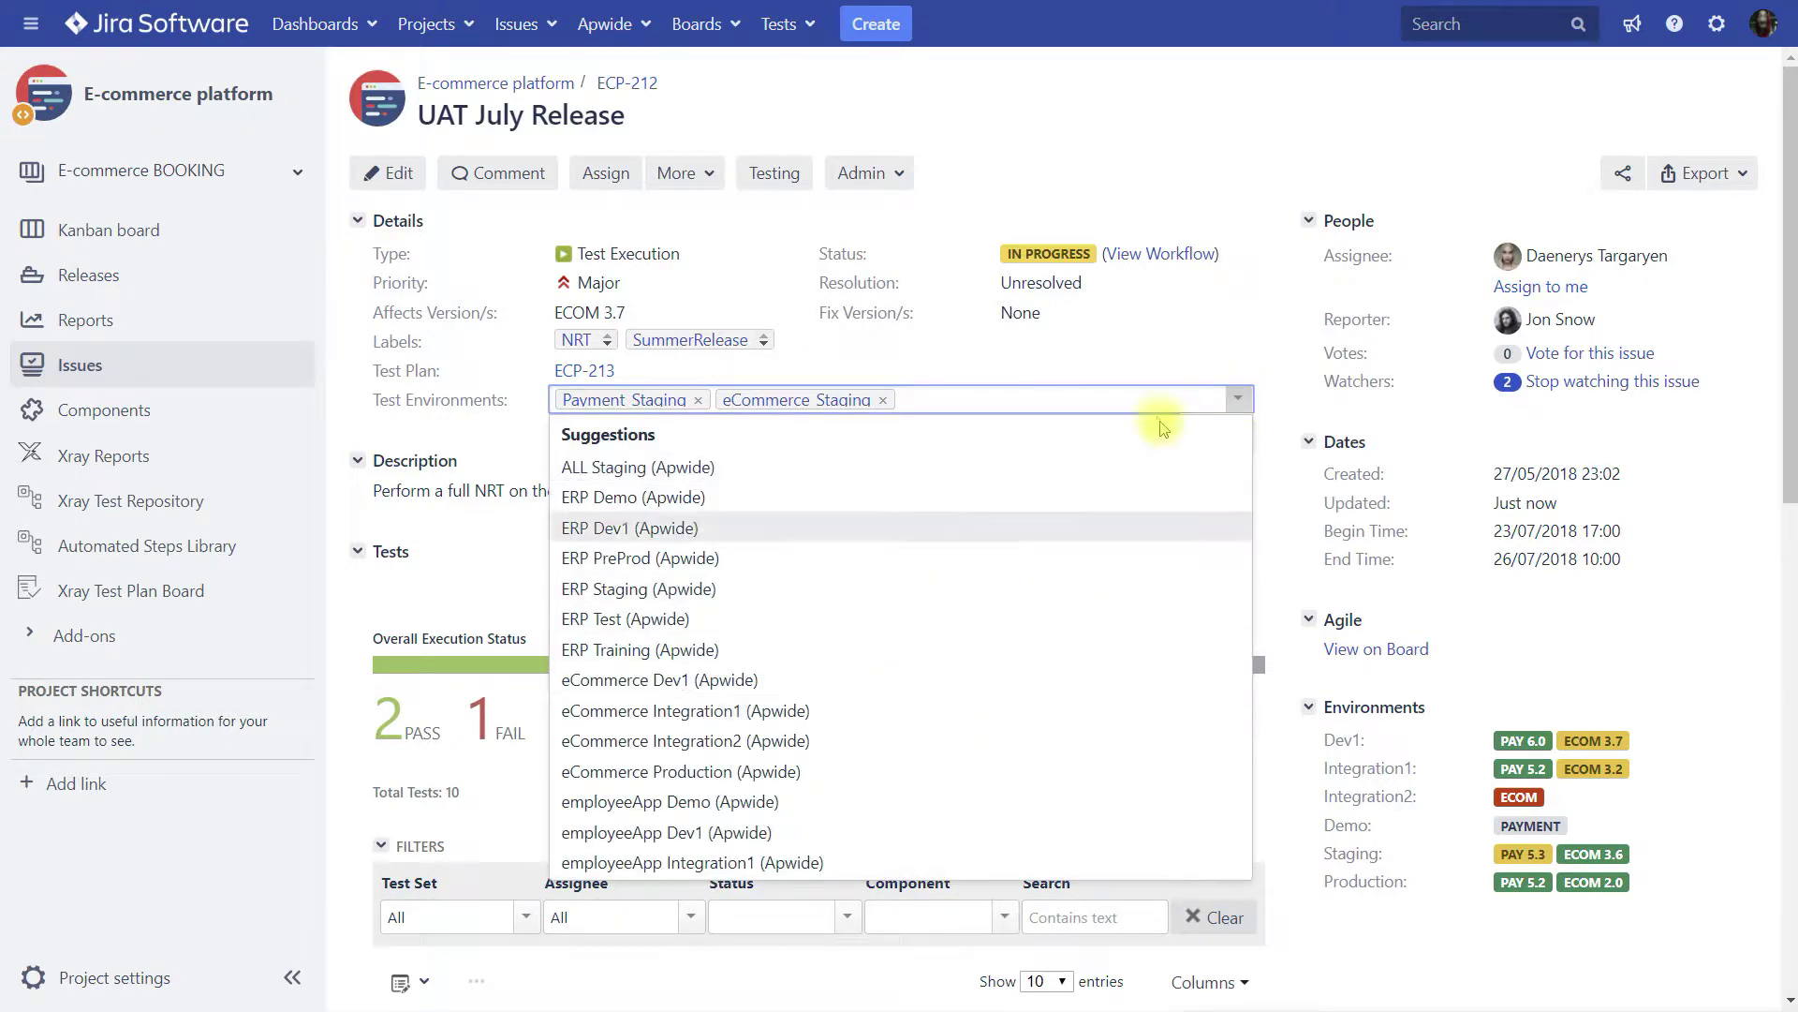
{"action": "left_click", "coordinate": [1239, 405]}
Step: Enable filtering of Apwide environments at project level in the Xray integration settings and save them
{"action": "left_click", "coordinate": [620, 28]}
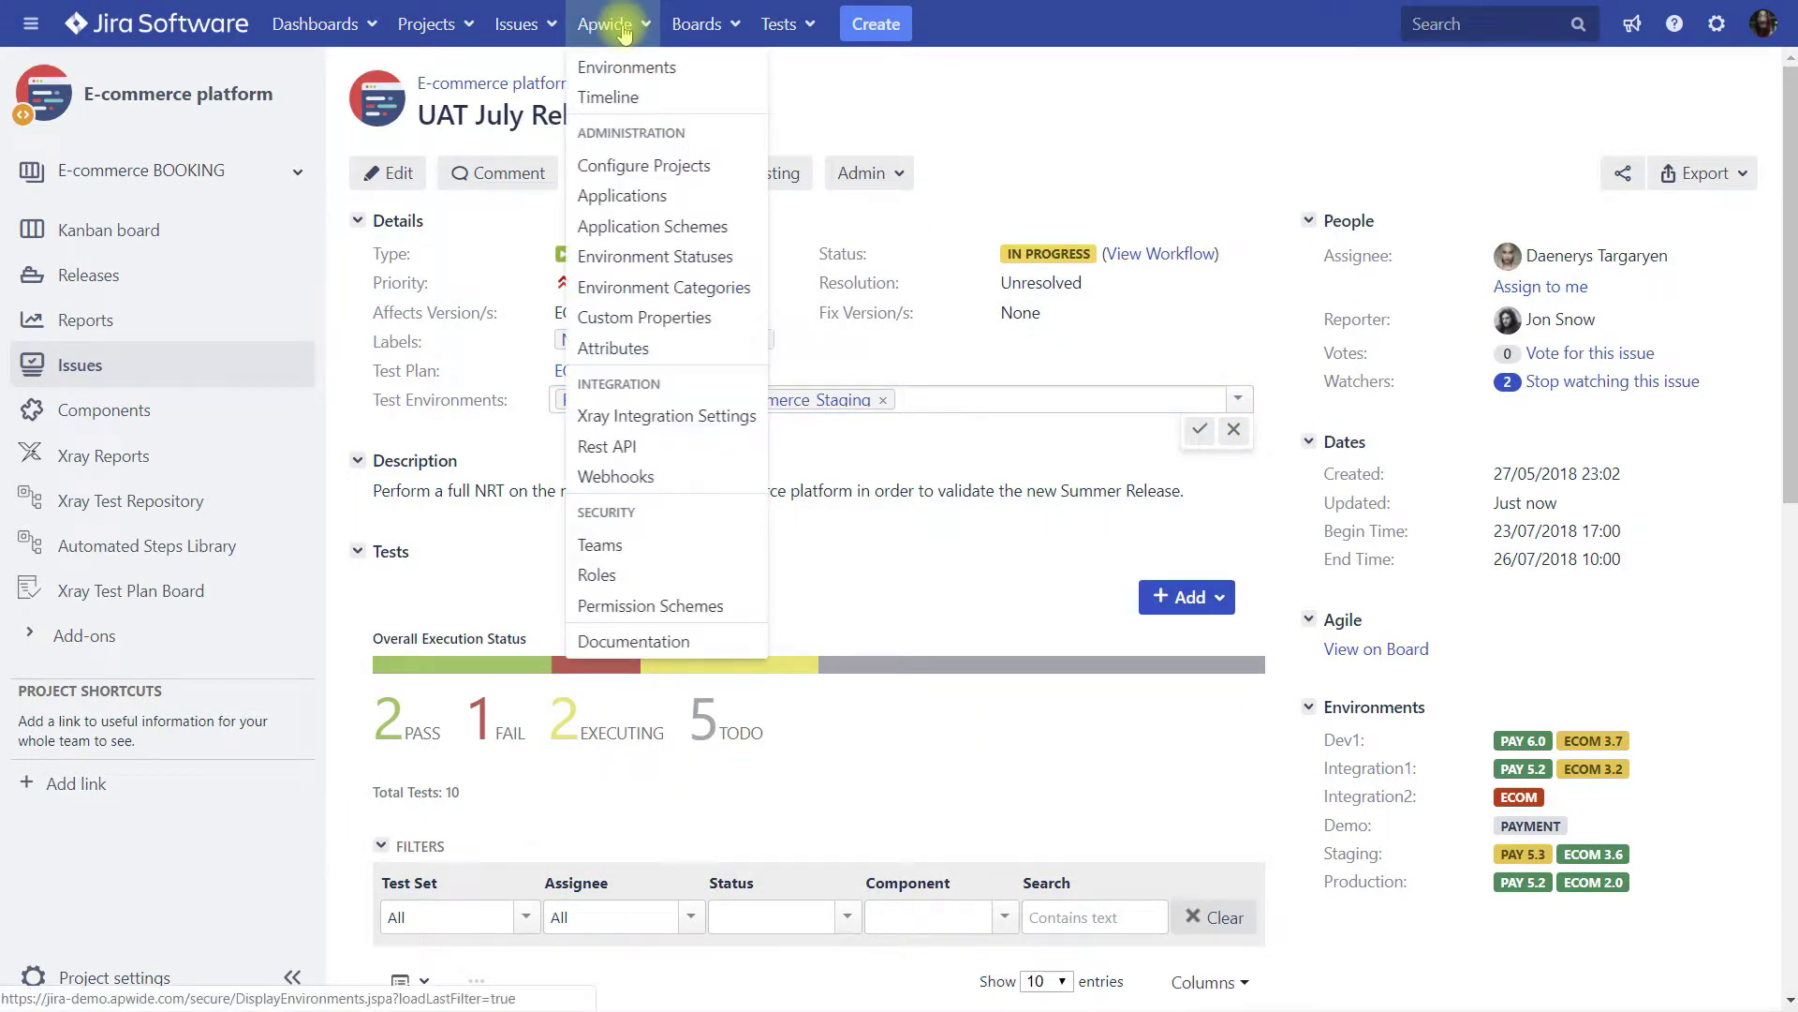
{"action": "left_click", "coordinate": [659, 418]}
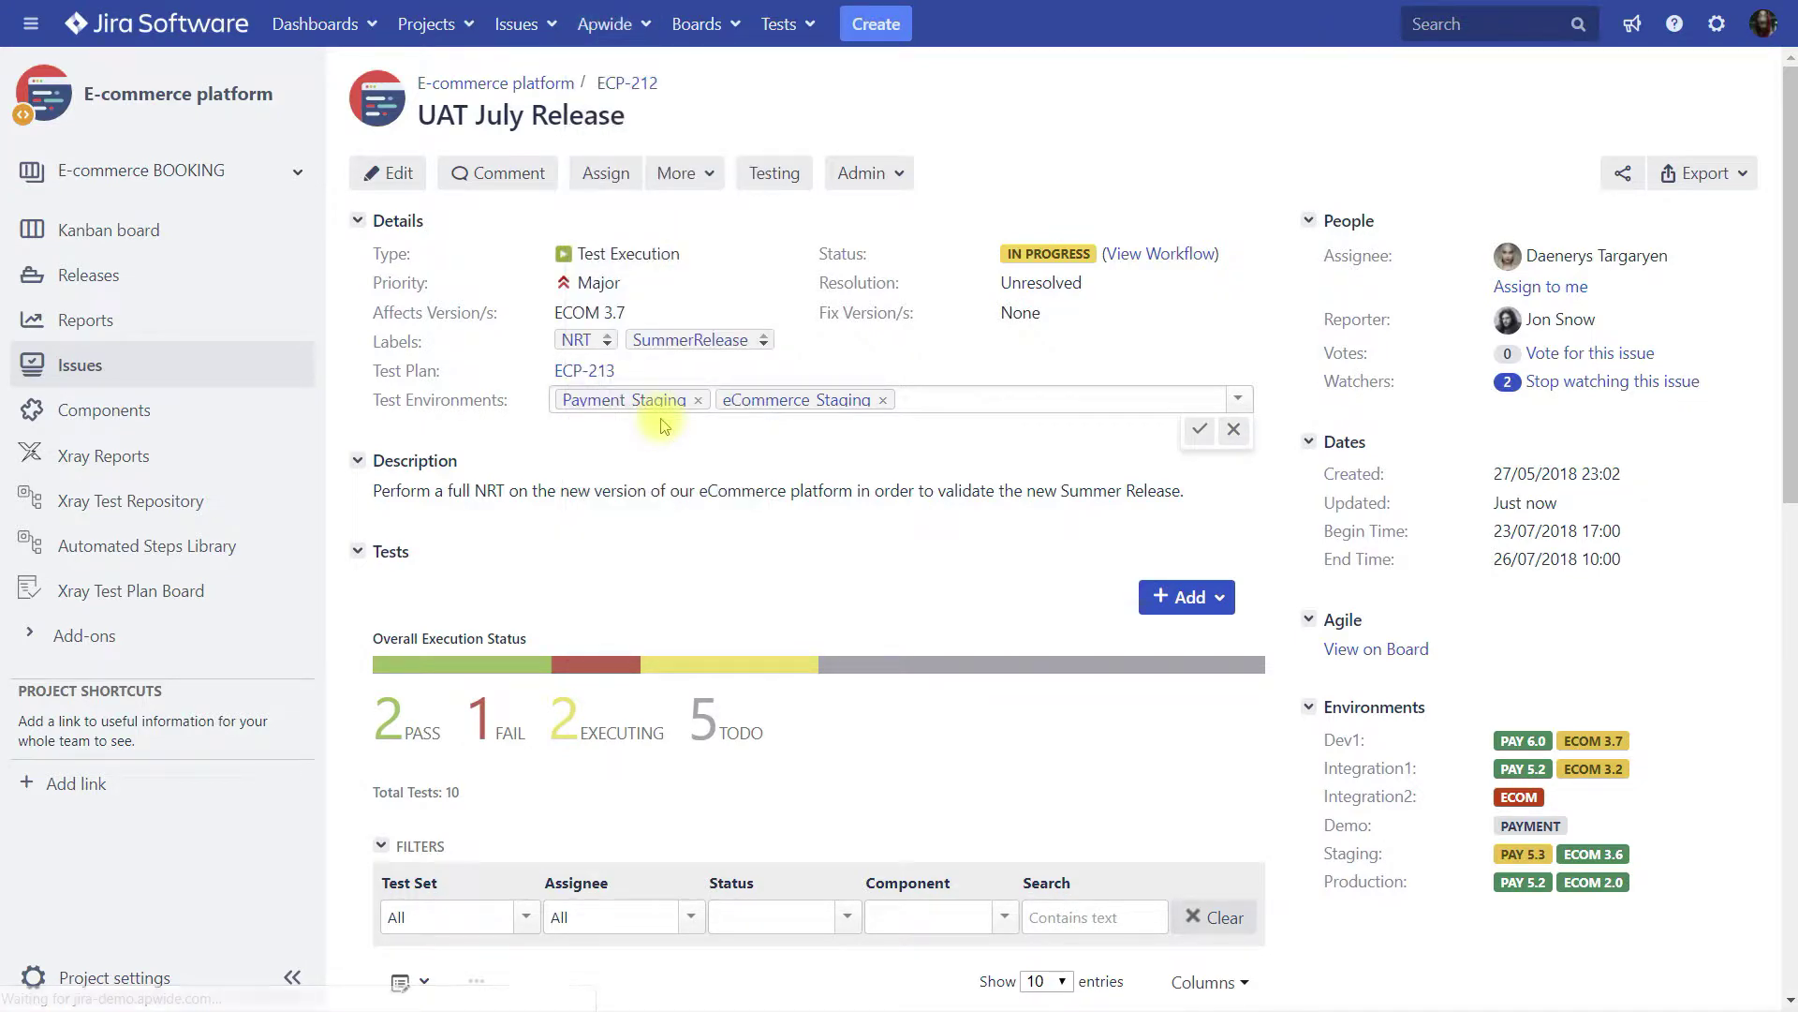
{"action": "scroll", "coordinate": [790, 758], "scroll_direction": "down", "scroll_amount": 3}
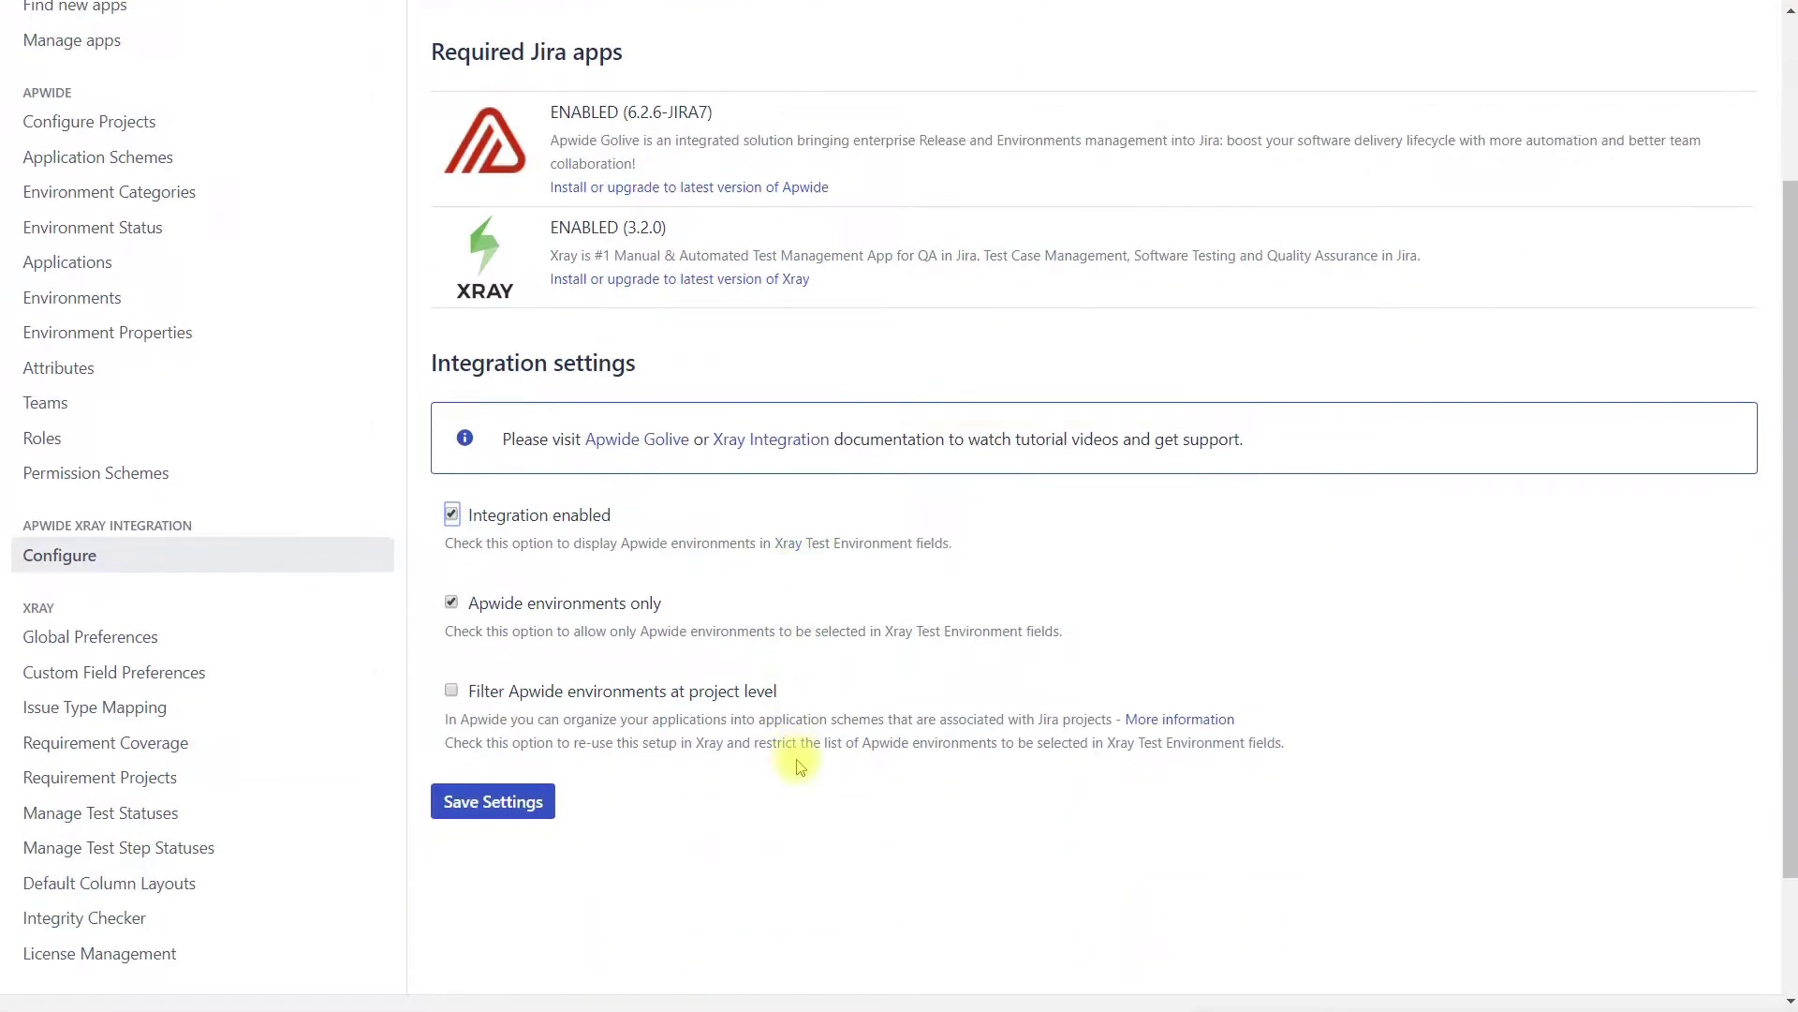
{"action": "left_click", "coordinate": [614, 698]}
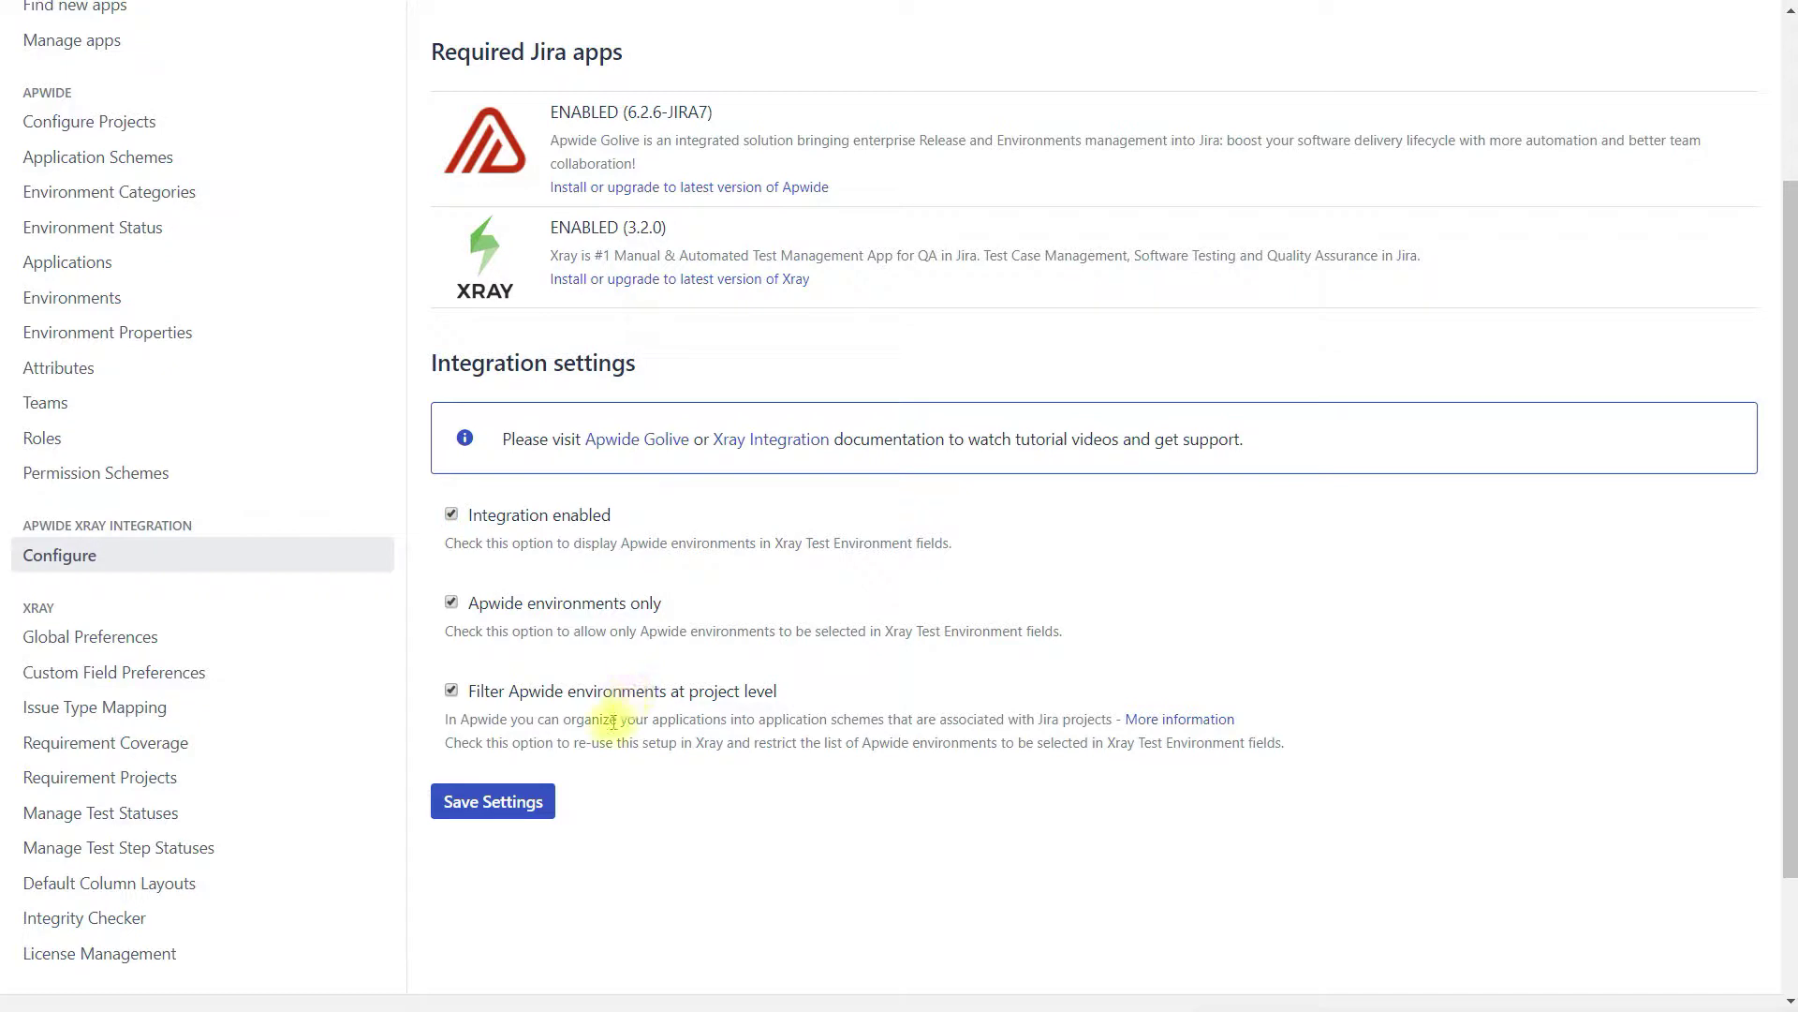
{"action": "left_click", "coordinate": [493, 802]}
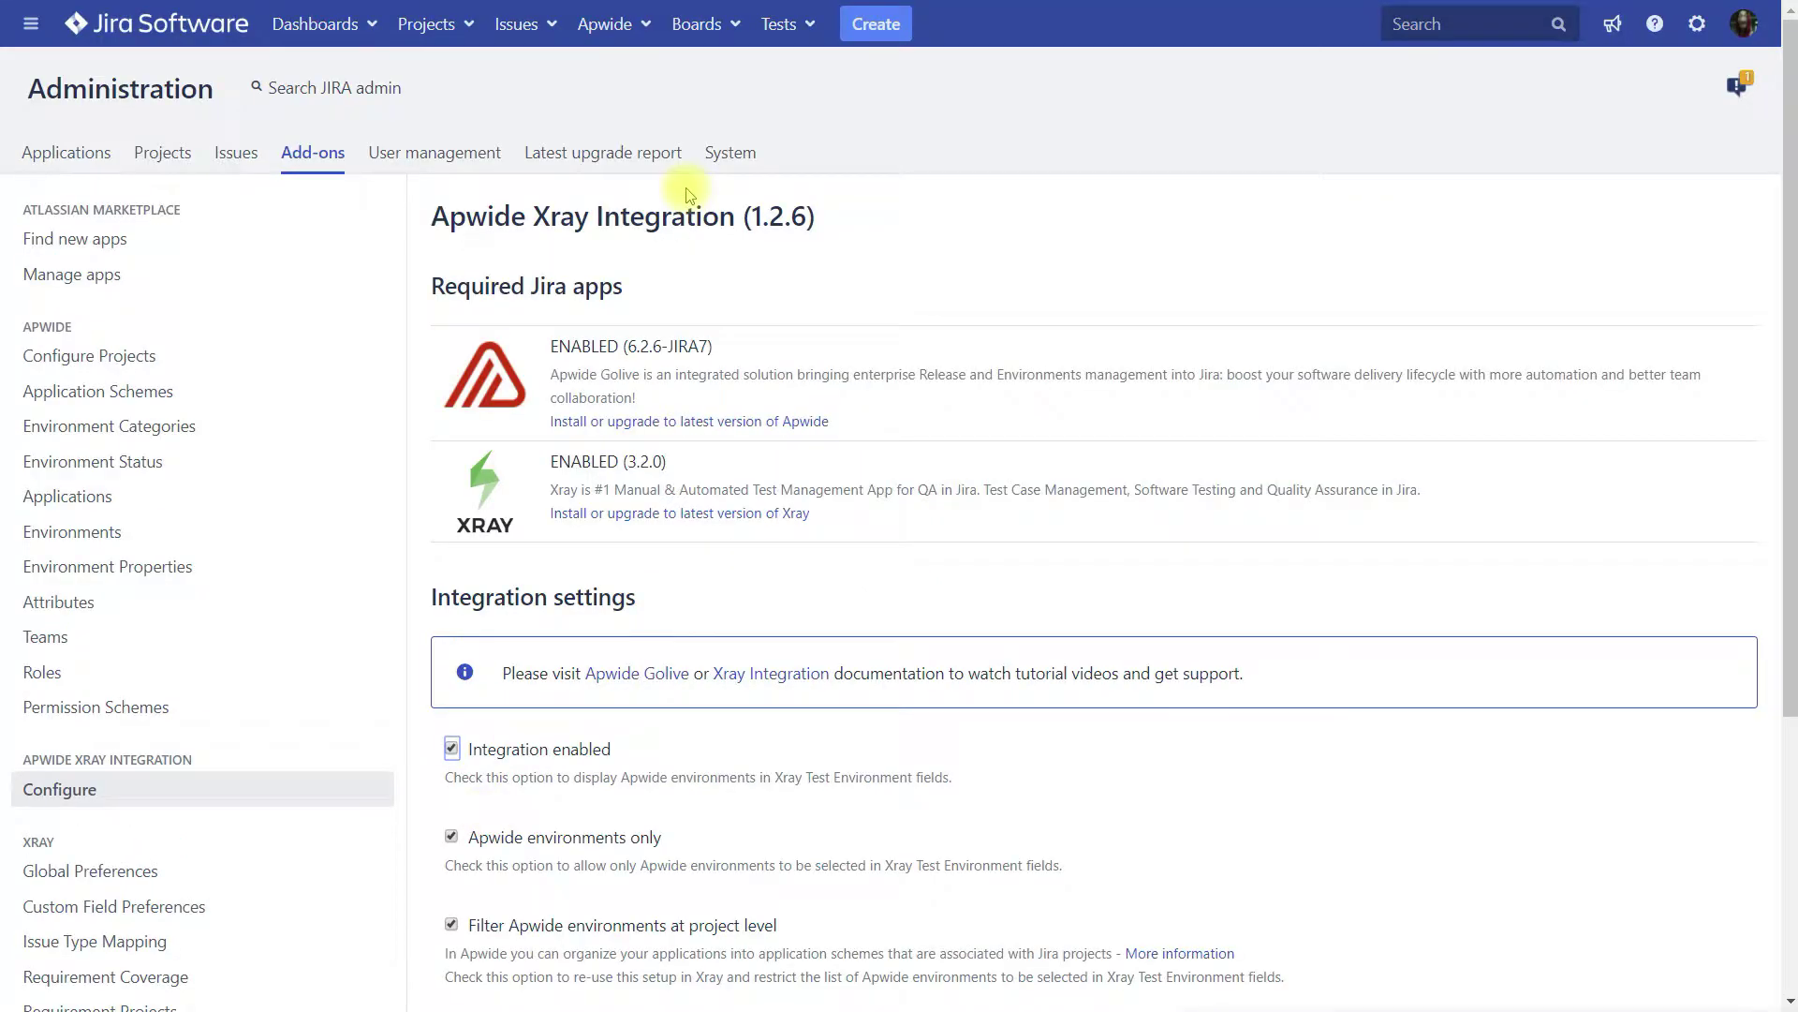
Step: Reopen ECP-212 UAT July Release and examine which Apwide environments its Test Environments field suggests, leaving the selection as it is
{"action": "left_click", "coordinate": [607, 24]}
{"action": "mouse_move", "coordinate": [516, 25]}
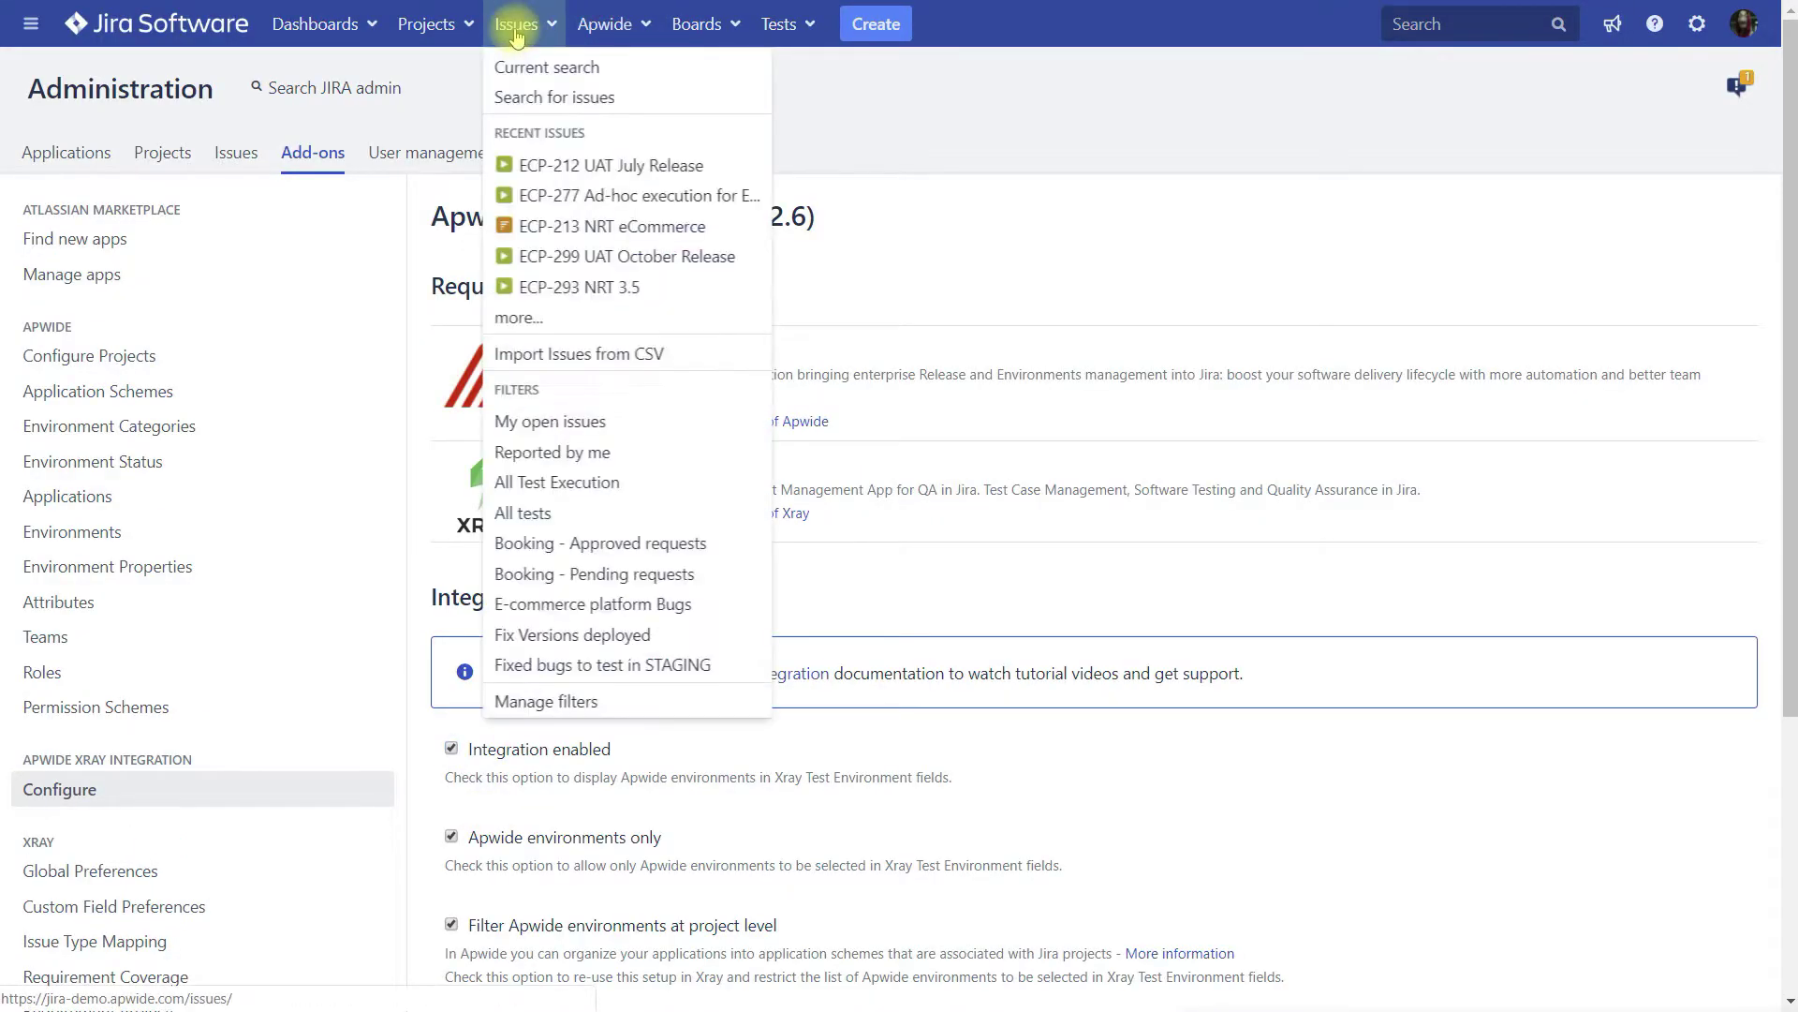
{"action": "left_click", "coordinate": [547, 175]}
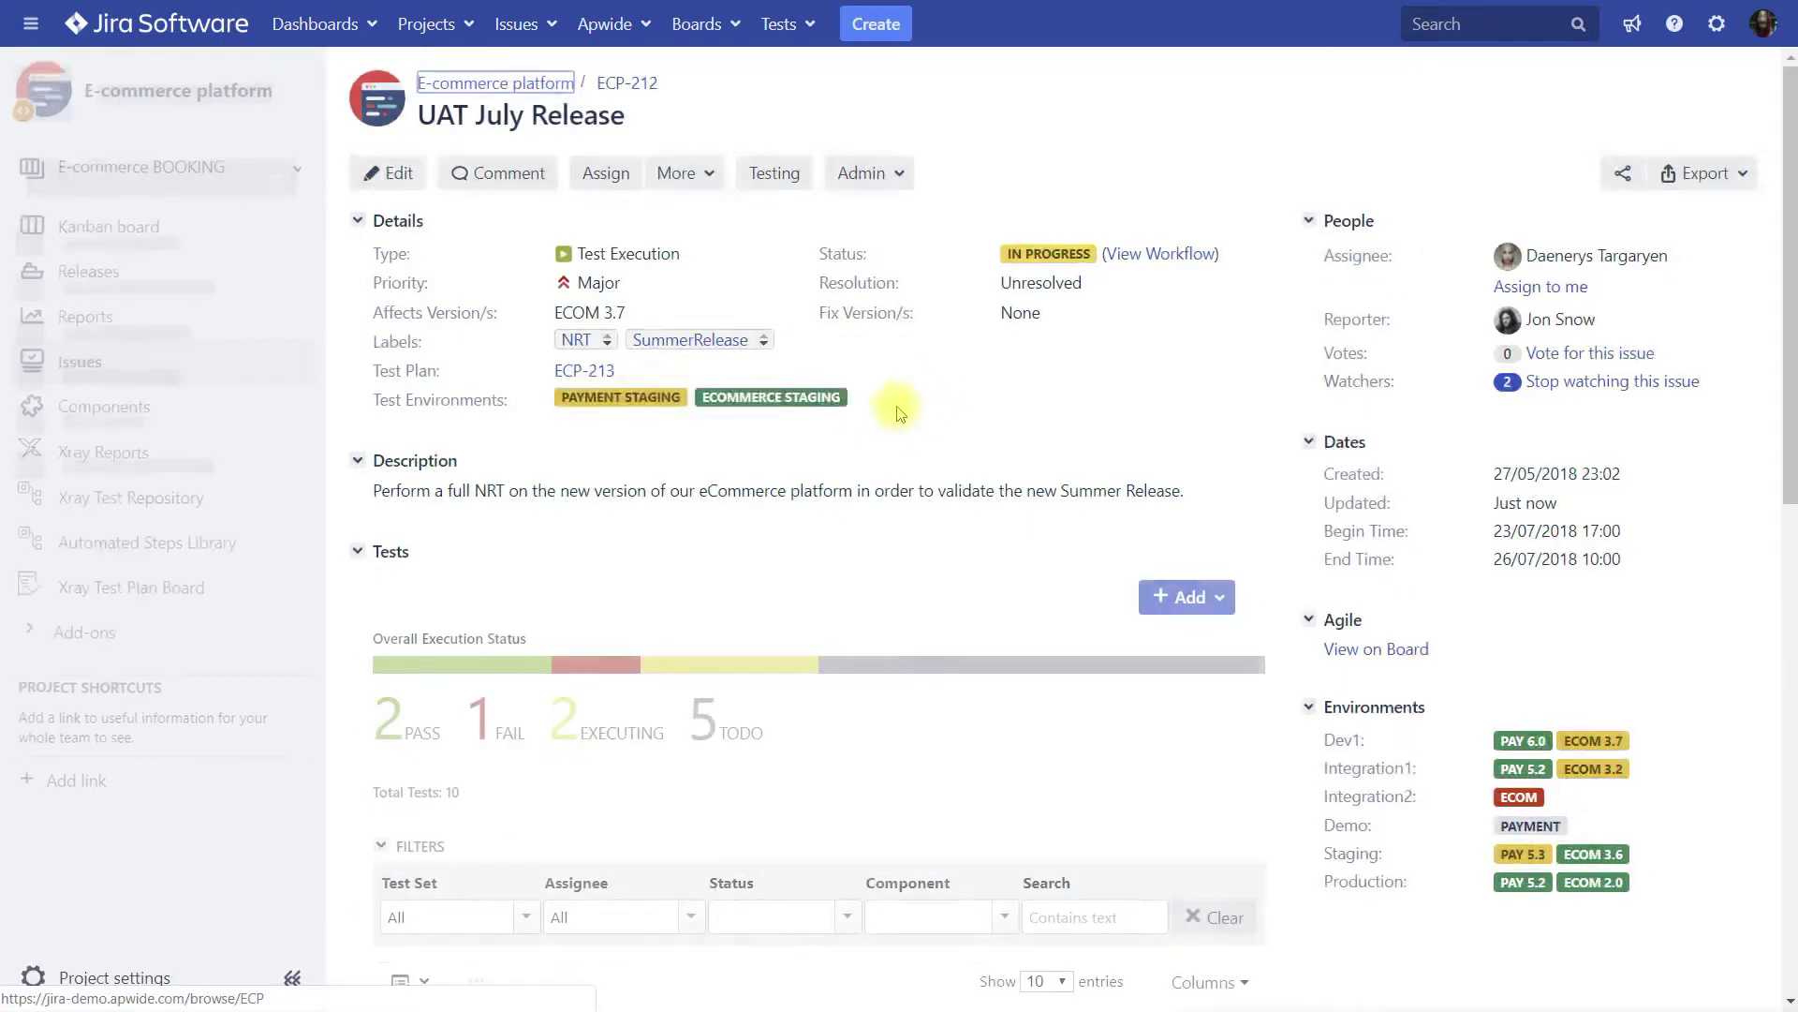
{"action": "left_click", "coordinate": [876, 398]}
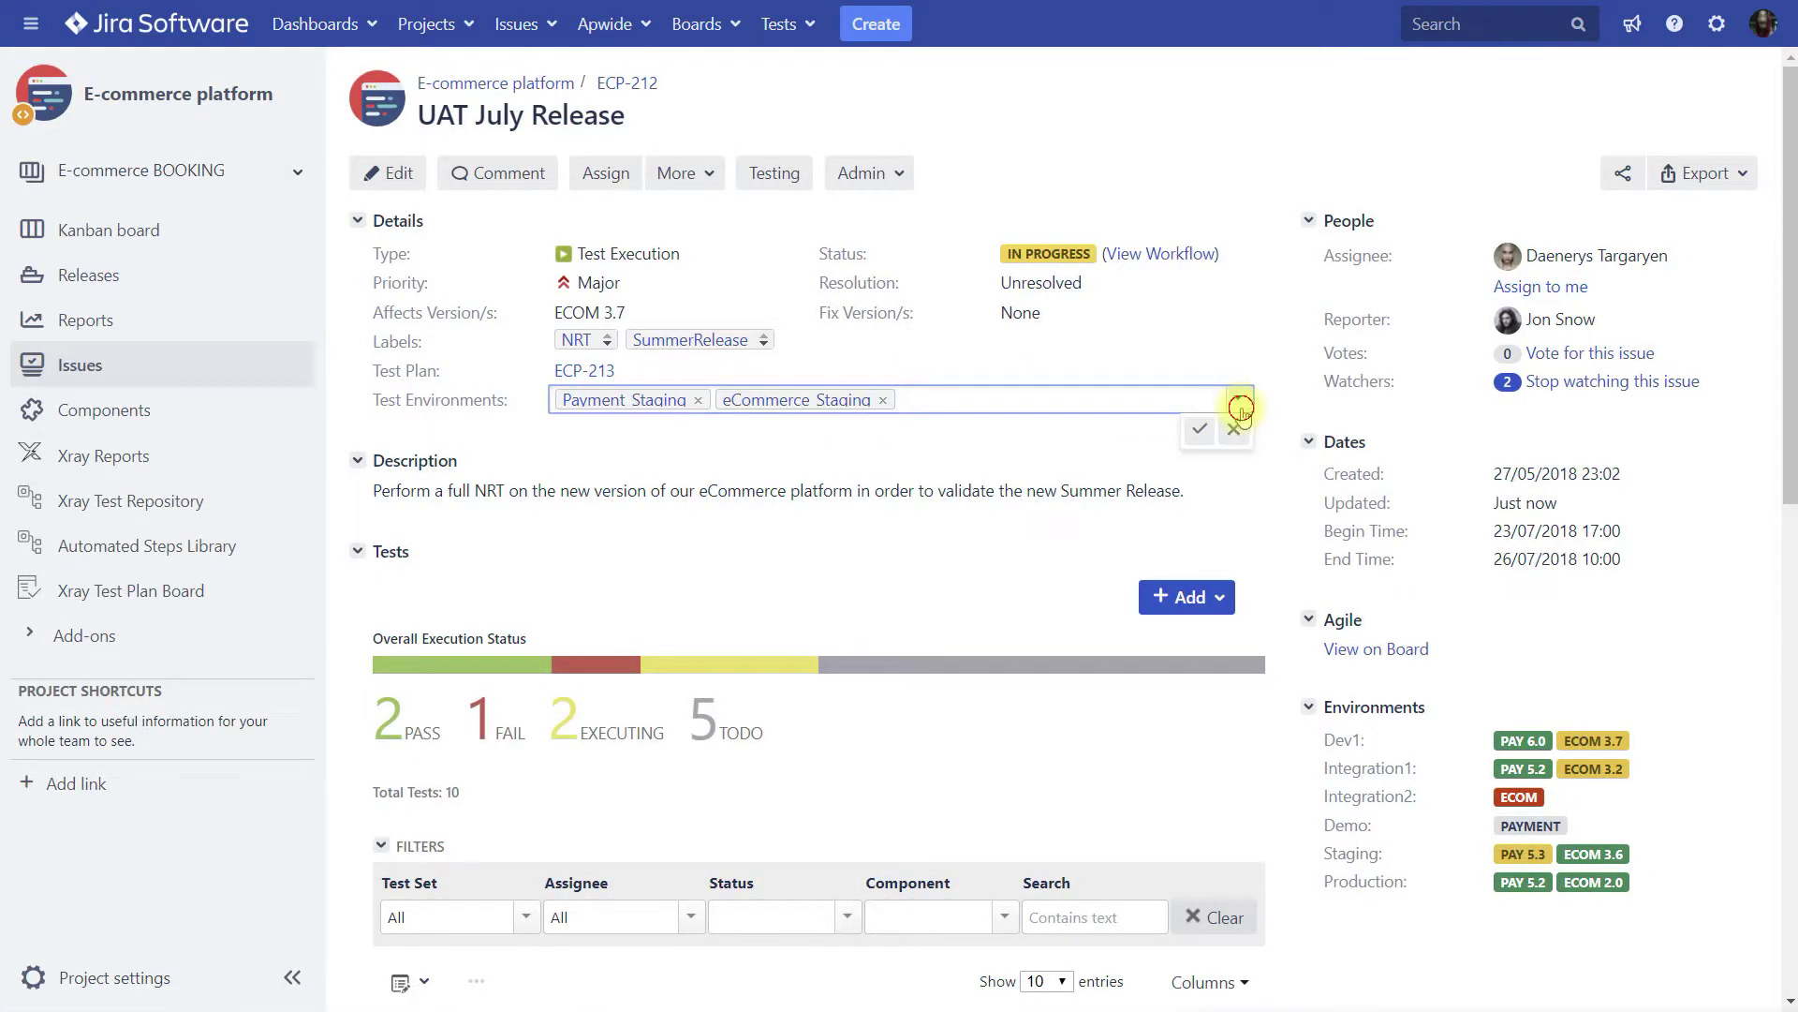
{"action": "left_click", "coordinate": [1239, 407]}
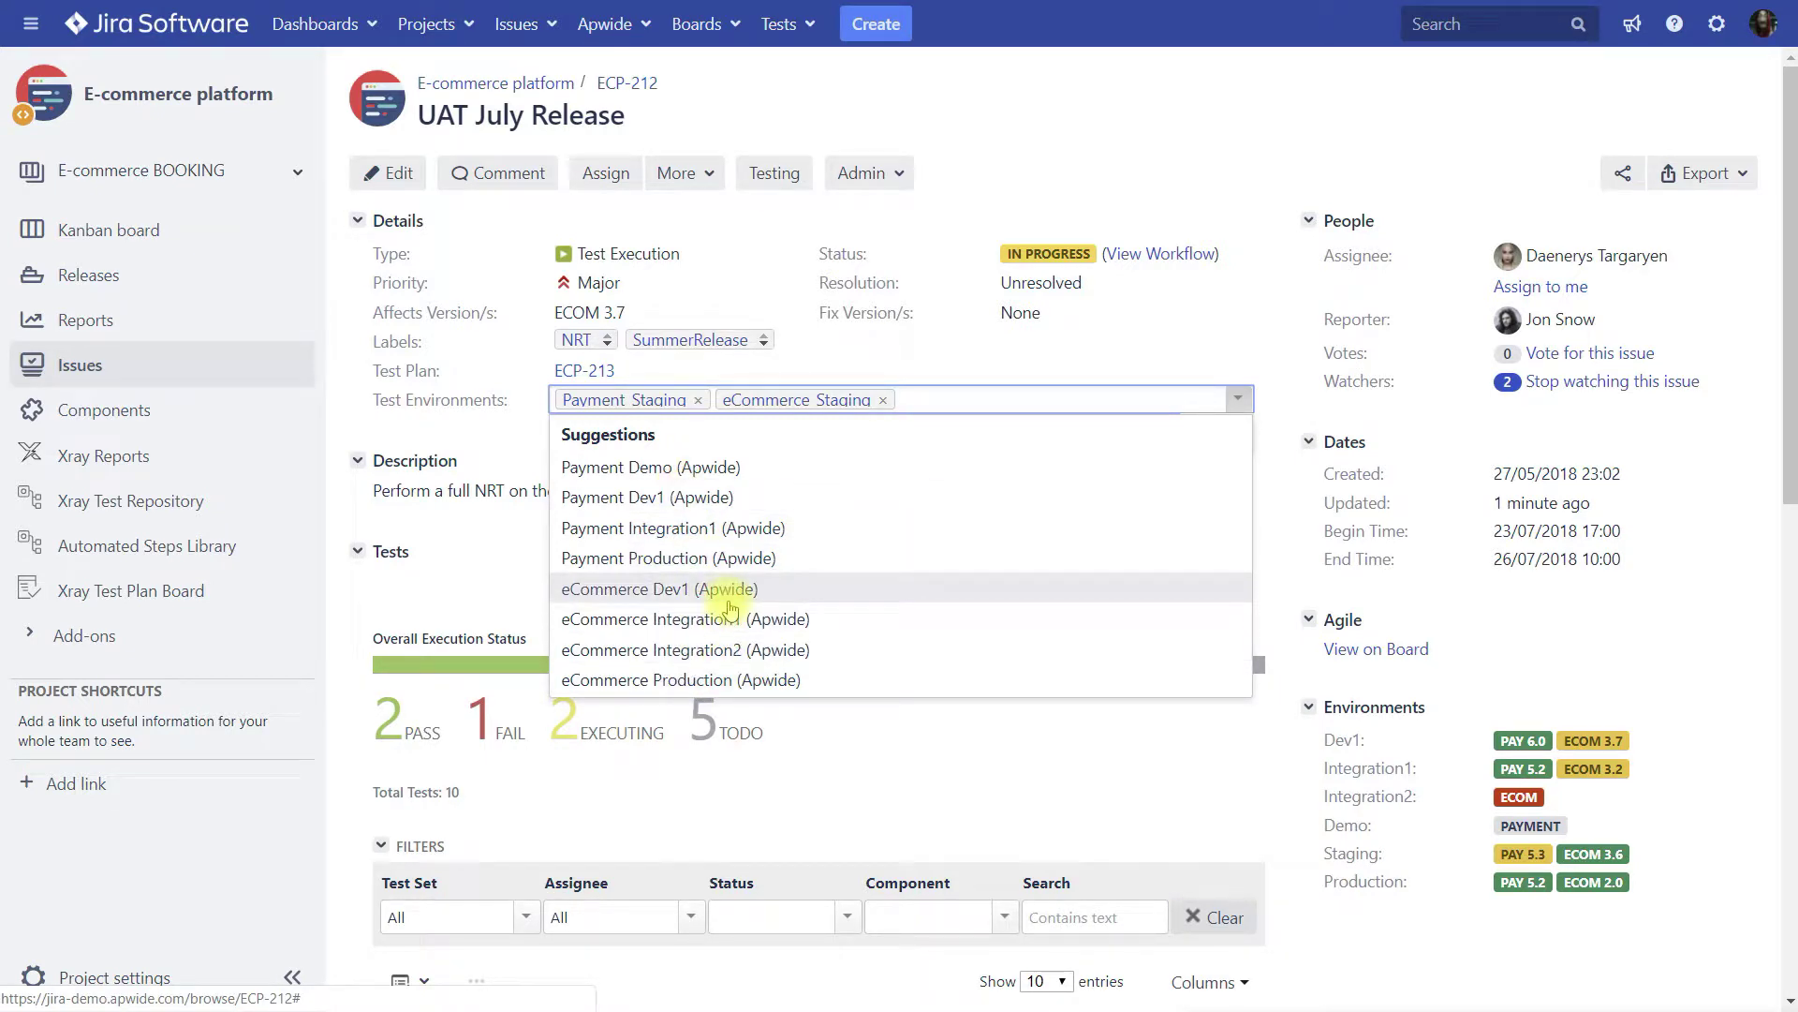
{"action": "left_click", "coordinate": [1238, 399]}
{"action": "left_click", "coordinate": [1204, 429]}
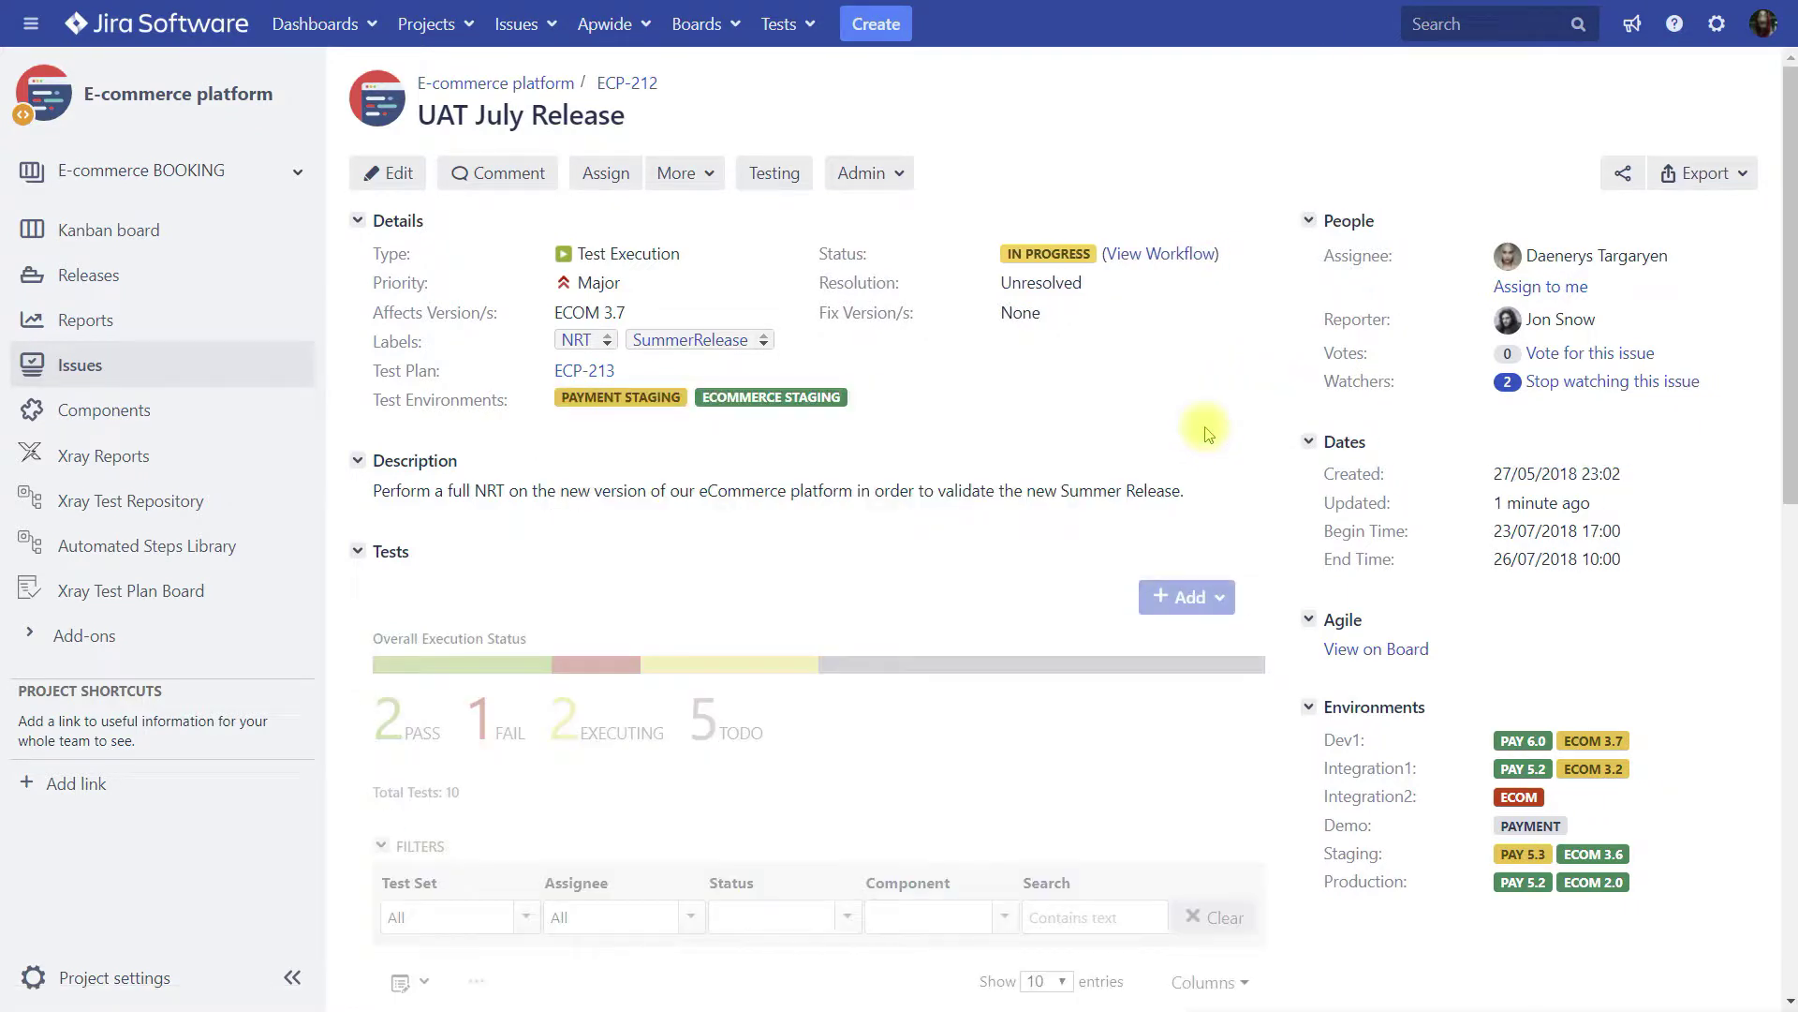
Step: Compare the test environments with the issue's Environments section and view the Payment Integration1 details with its attributes and deployments
{"action": "left_click_drag", "start_coordinate": [374, 394], "coordinate": [509, 399]}
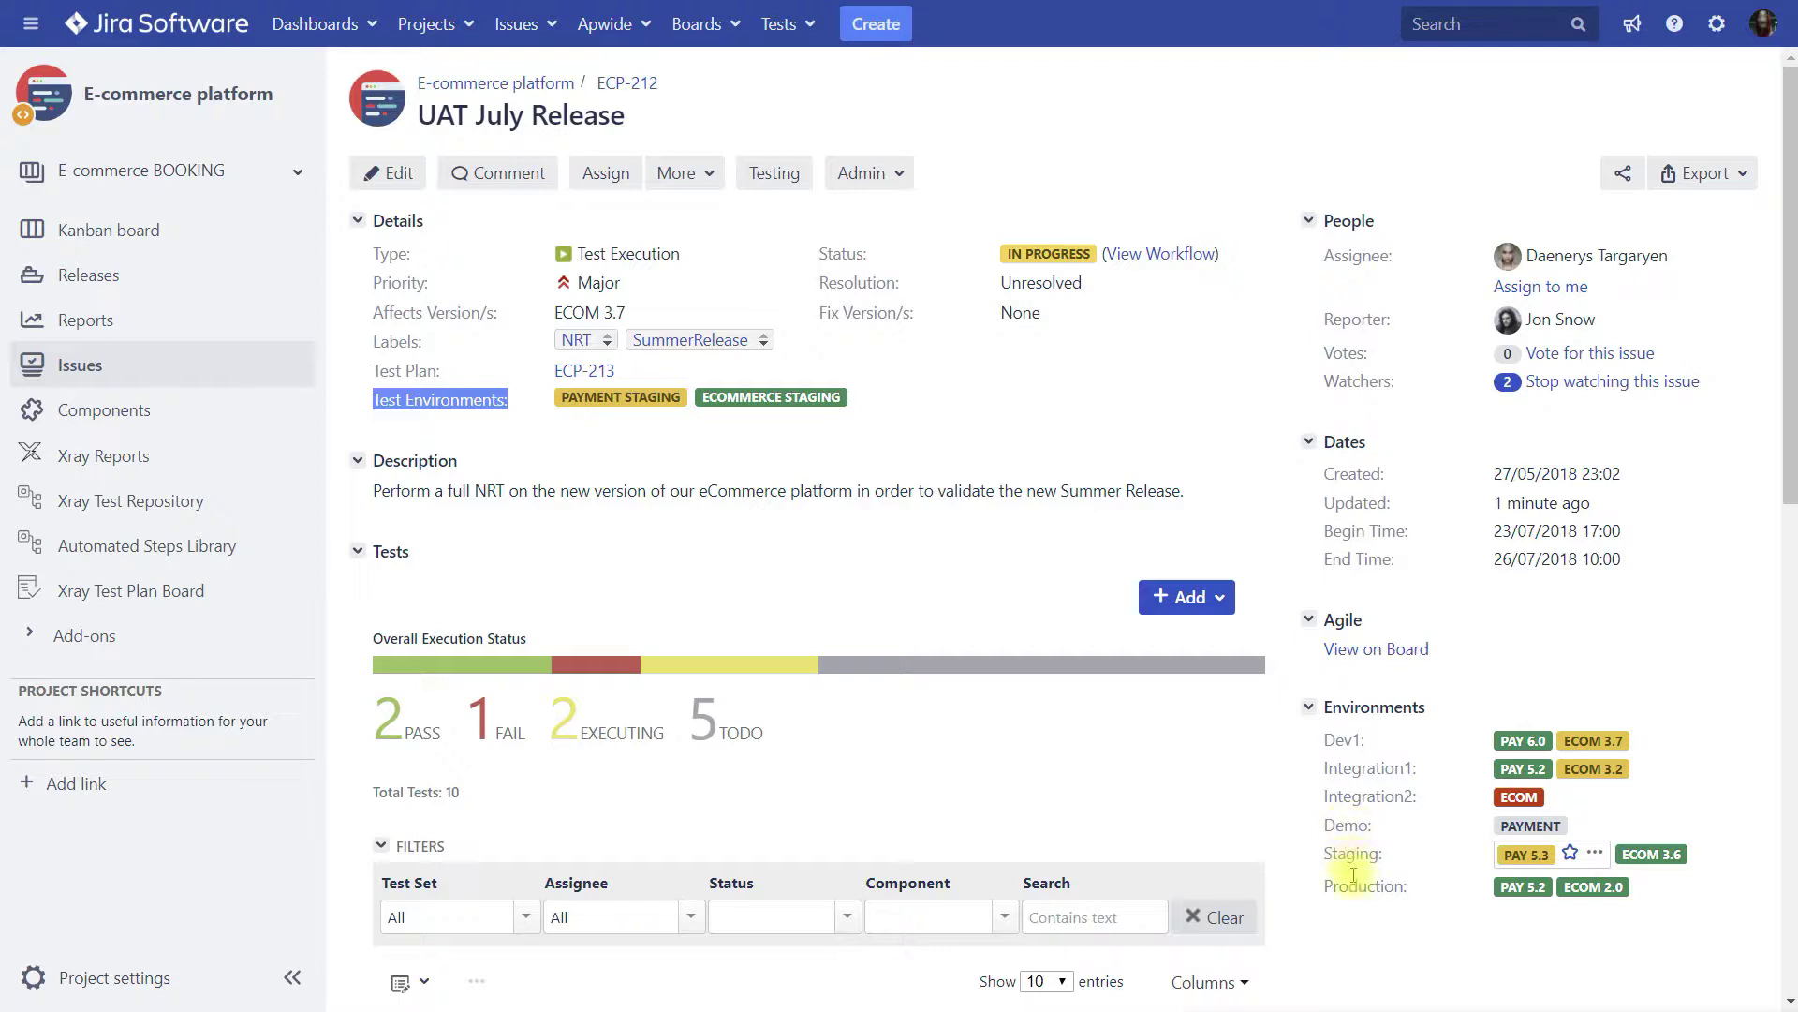
{"action": "mouse_move", "coordinate": [1536, 895]}
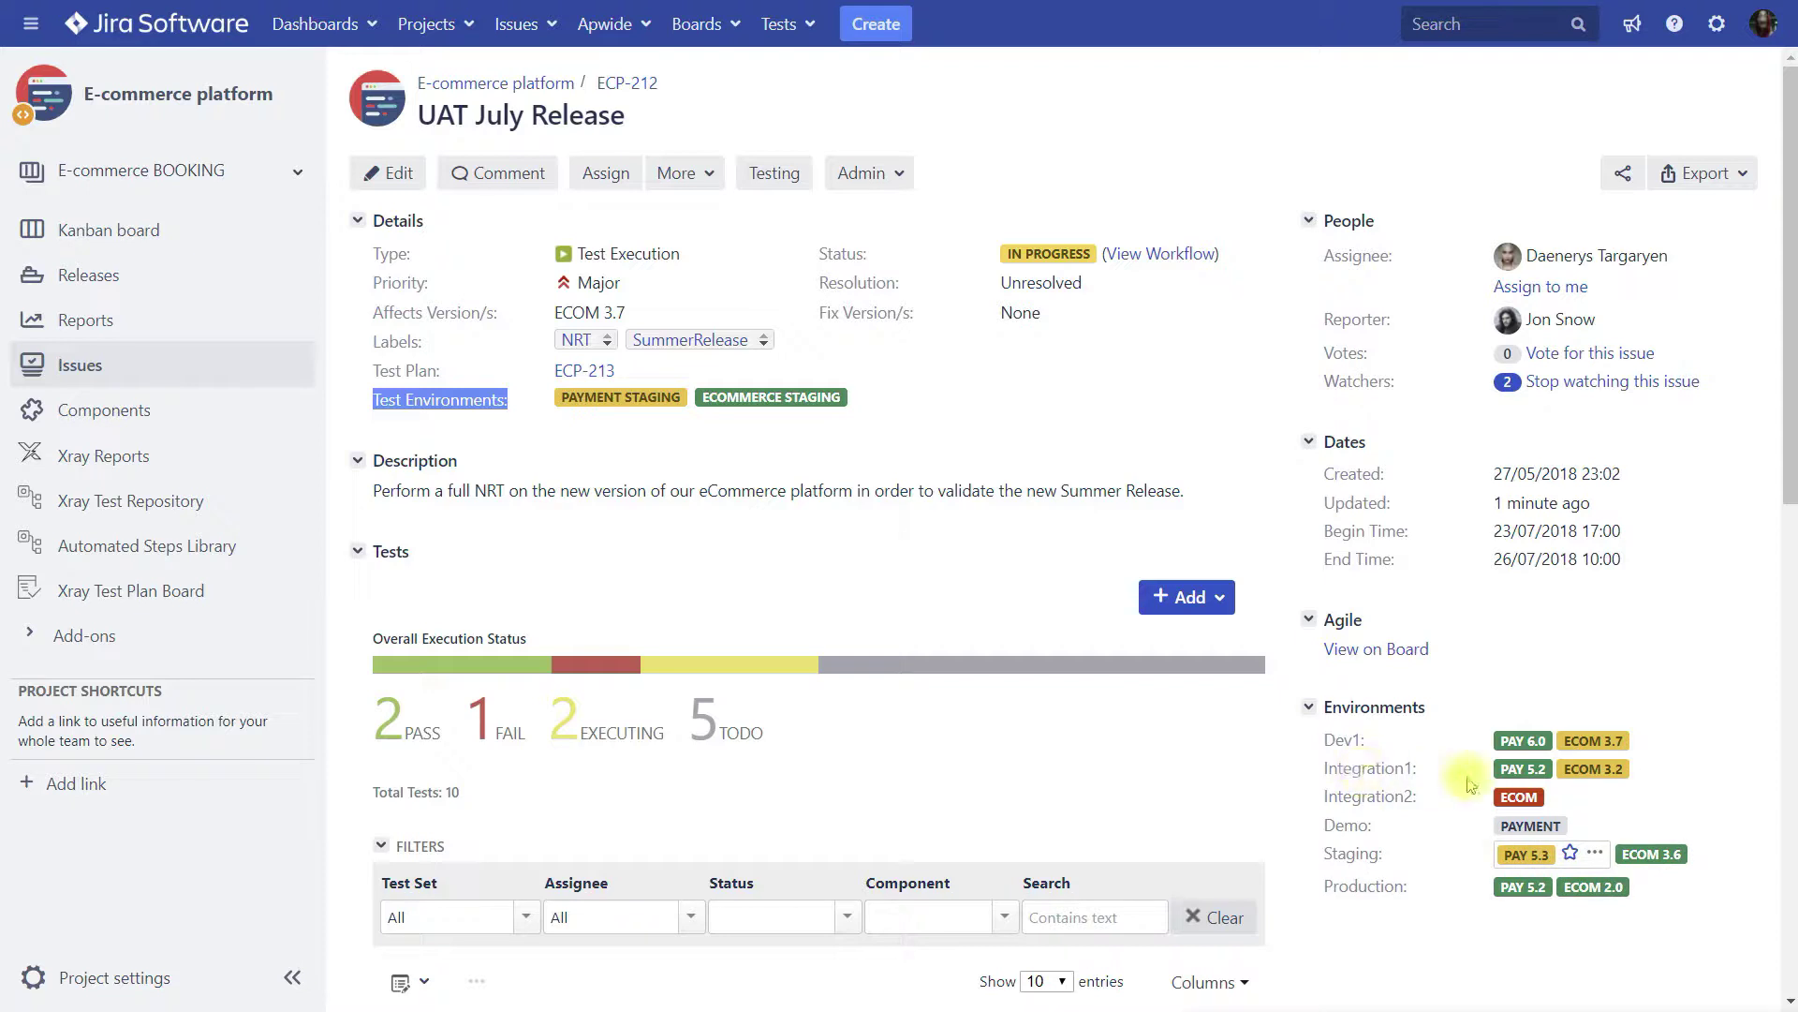
{"action": "mouse_move", "coordinate": [1522, 776]}
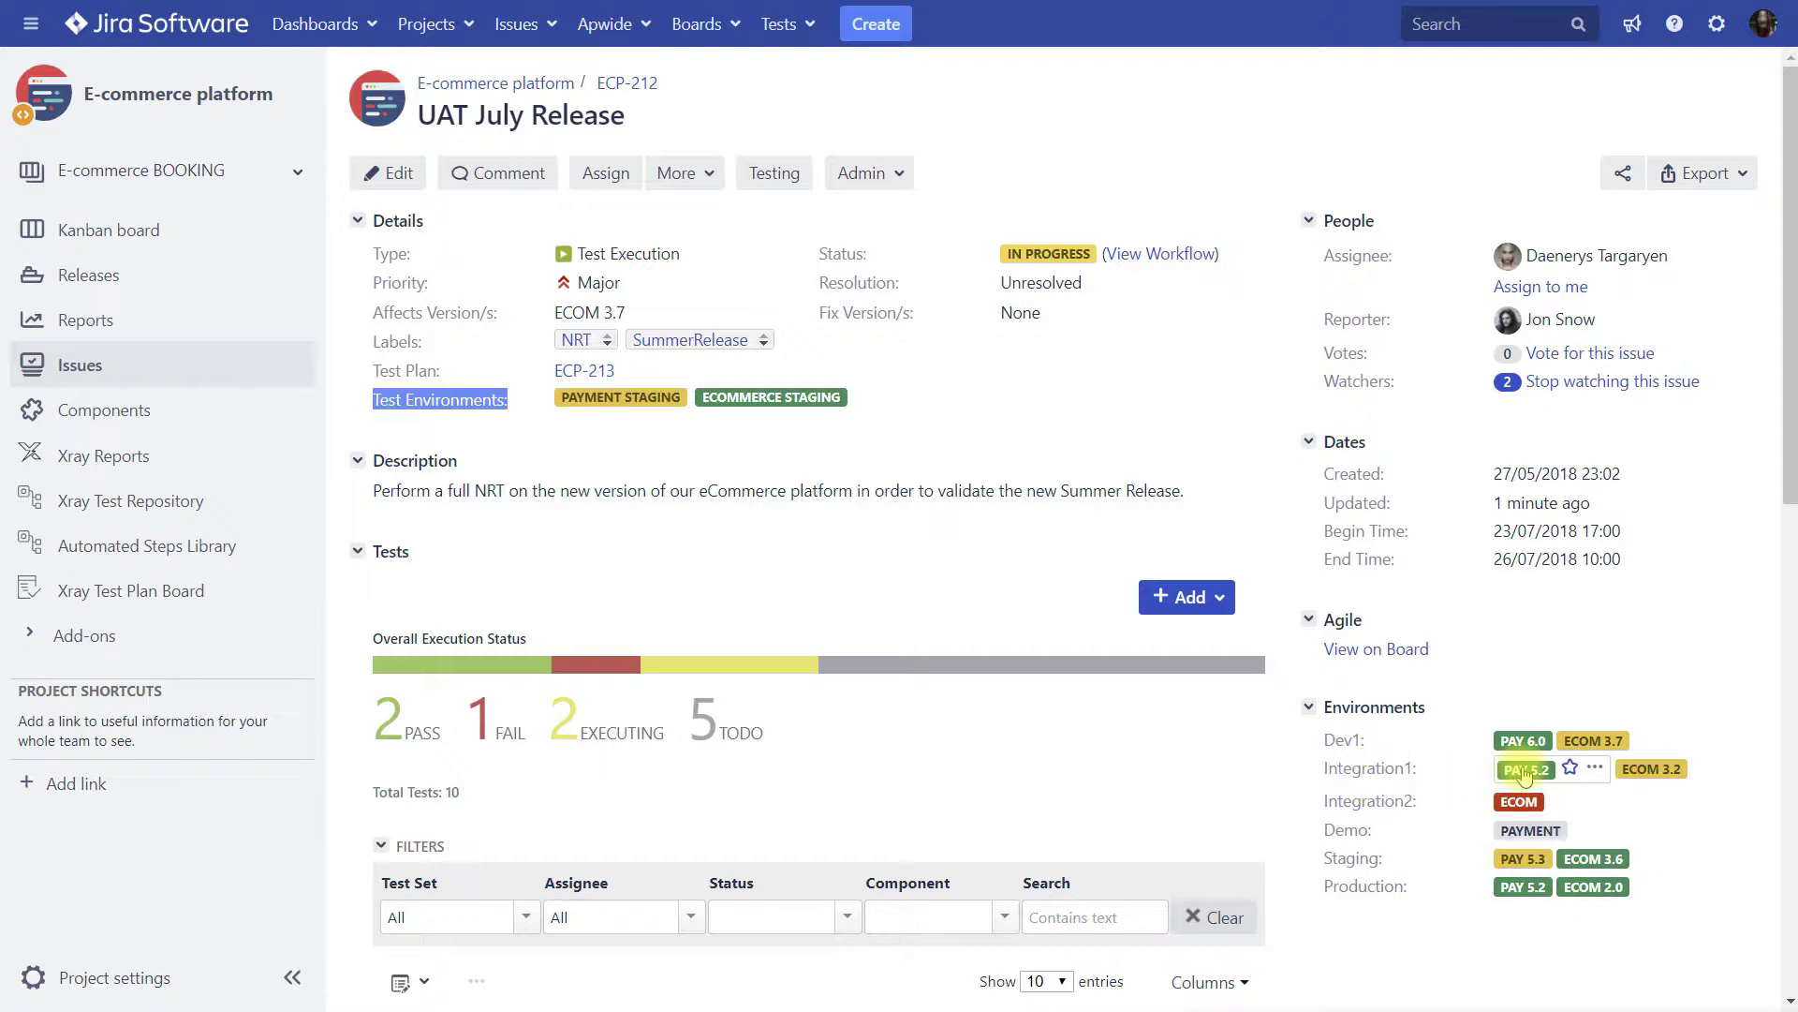
{"action": "left_click", "coordinate": [1524, 776]}
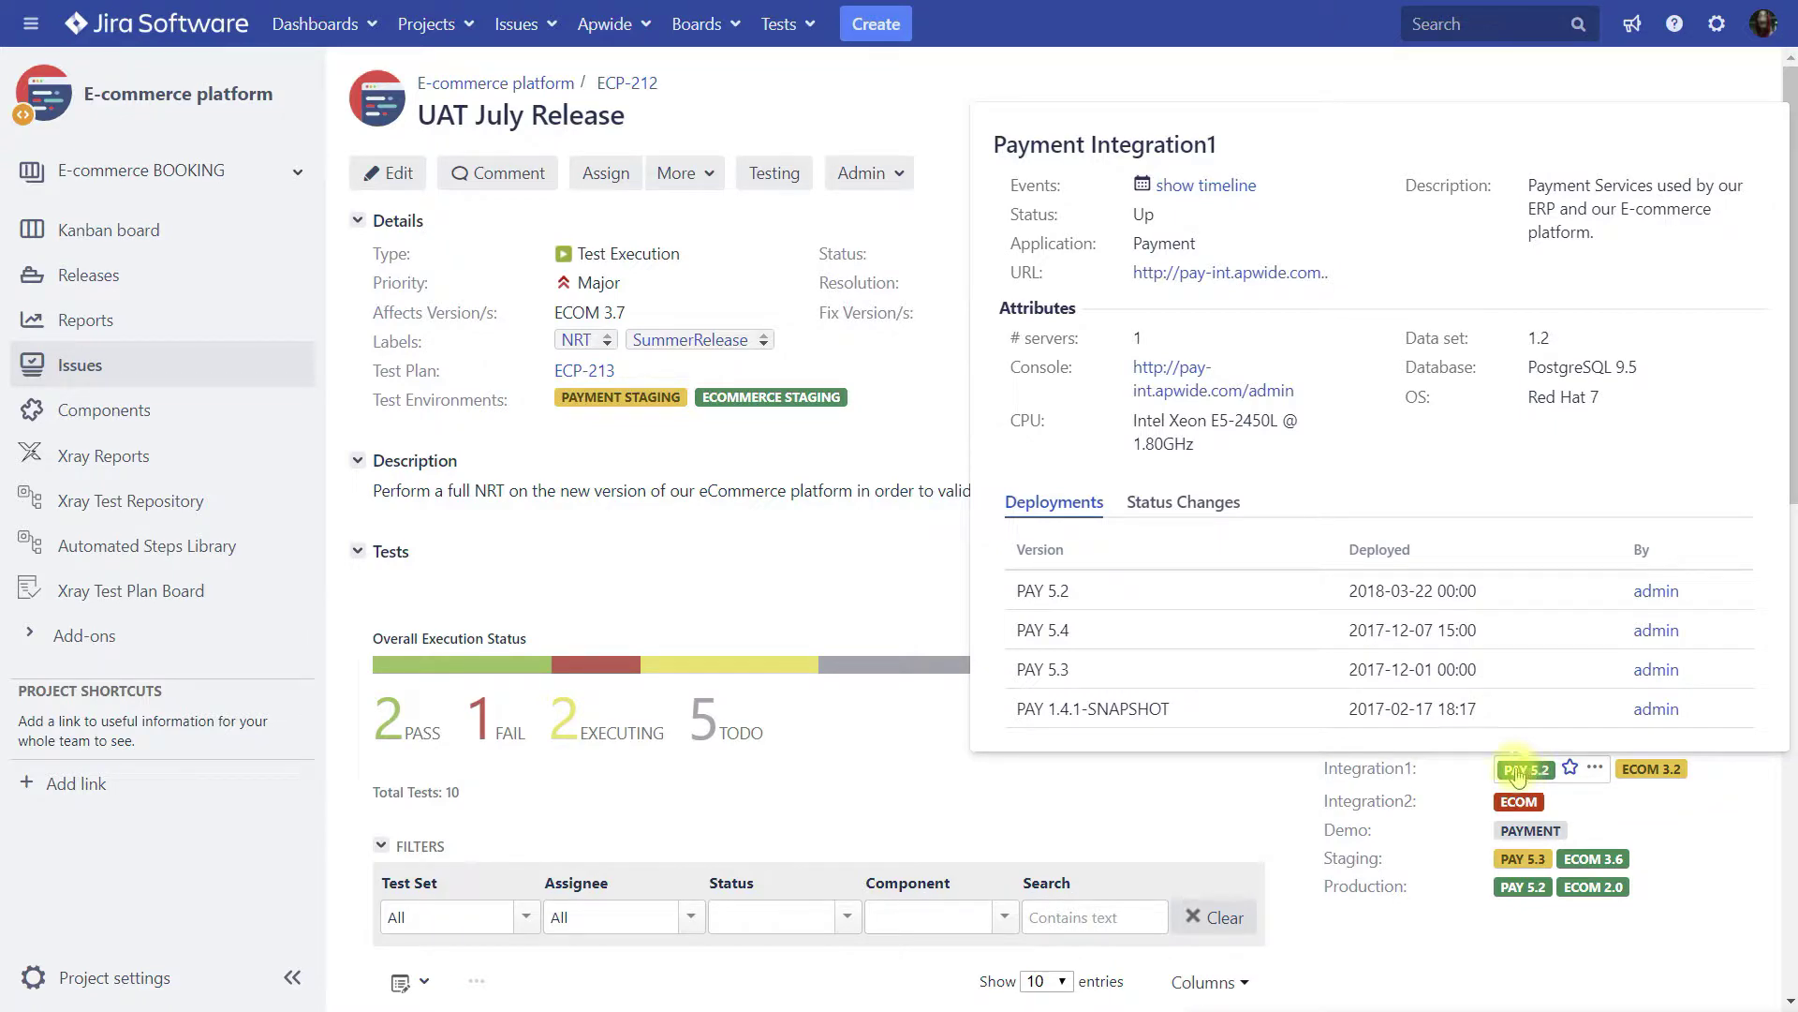
{"action": "left_click", "coordinate": [1524, 775]}
{"action": "left_click", "coordinate": [1524, 775]}
{"action": "left_click", "coordinate": [771, 567]}
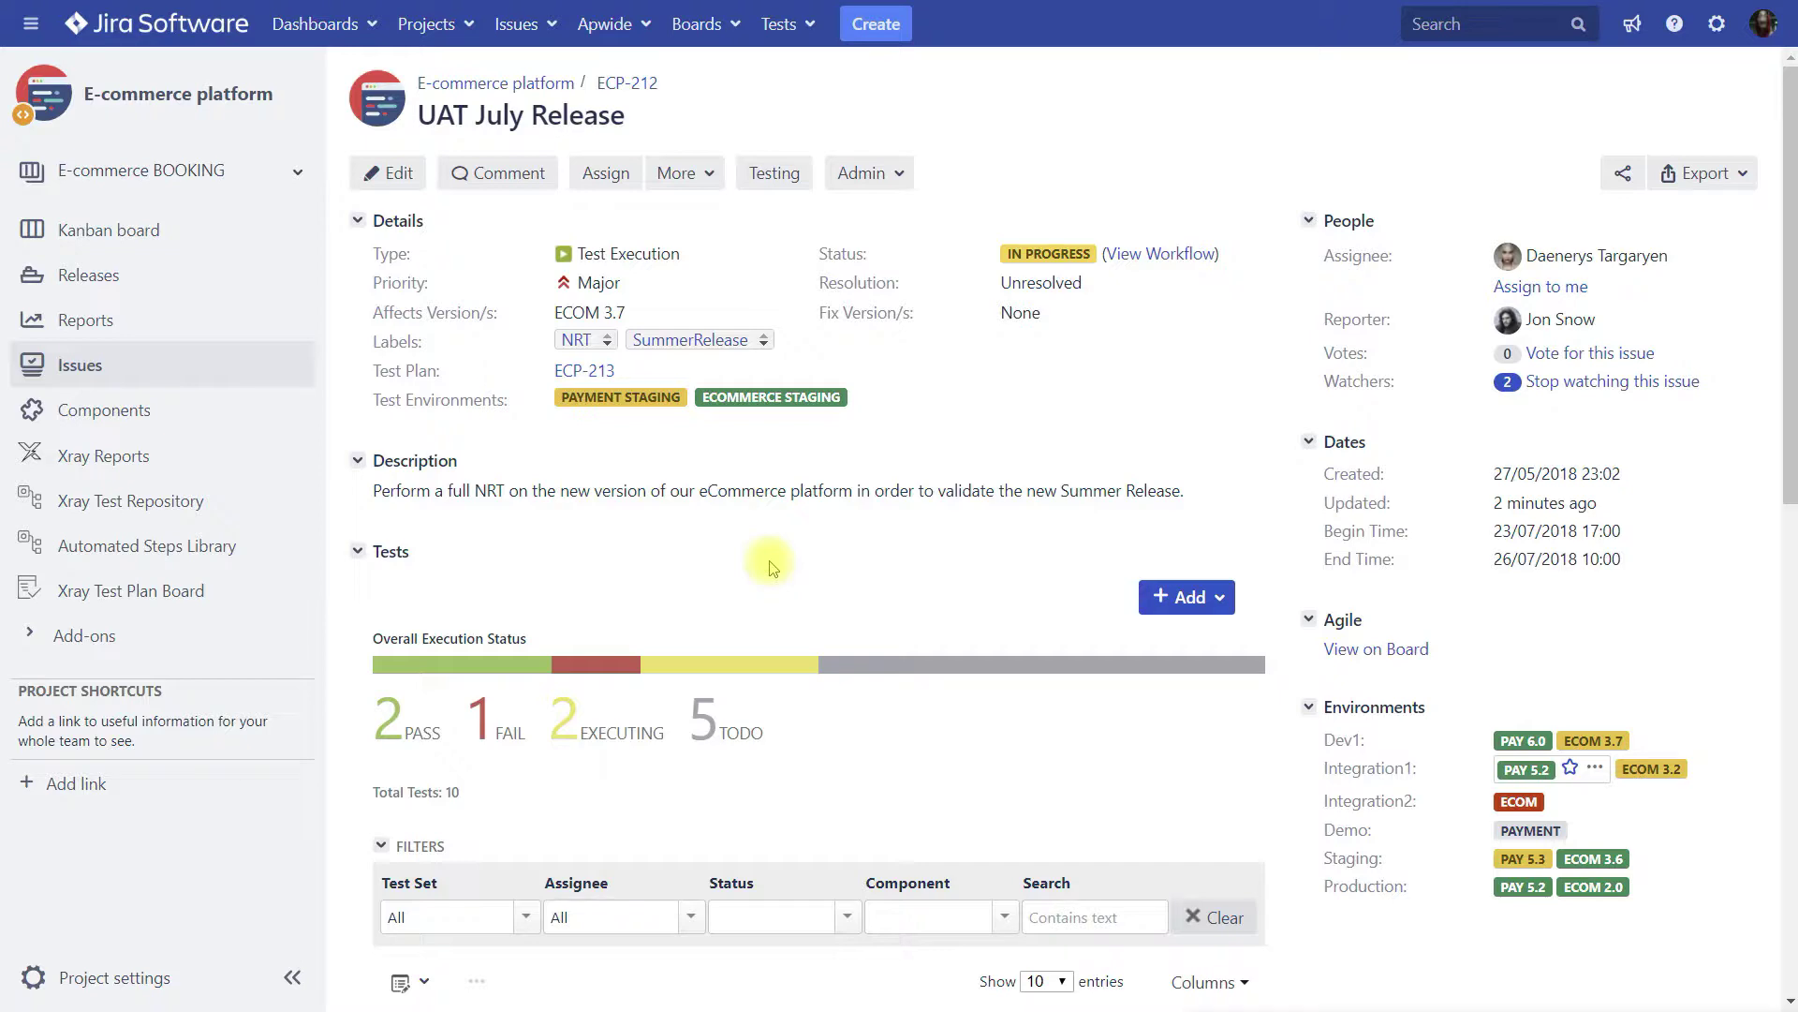
Step: Open the execution of the Live chat test (ECP-85), check its test environments and return to the test execution
{"action": "scroll", "coordinate": [773, 565], "scroll_direction": "down", "scroll_amount": 5}
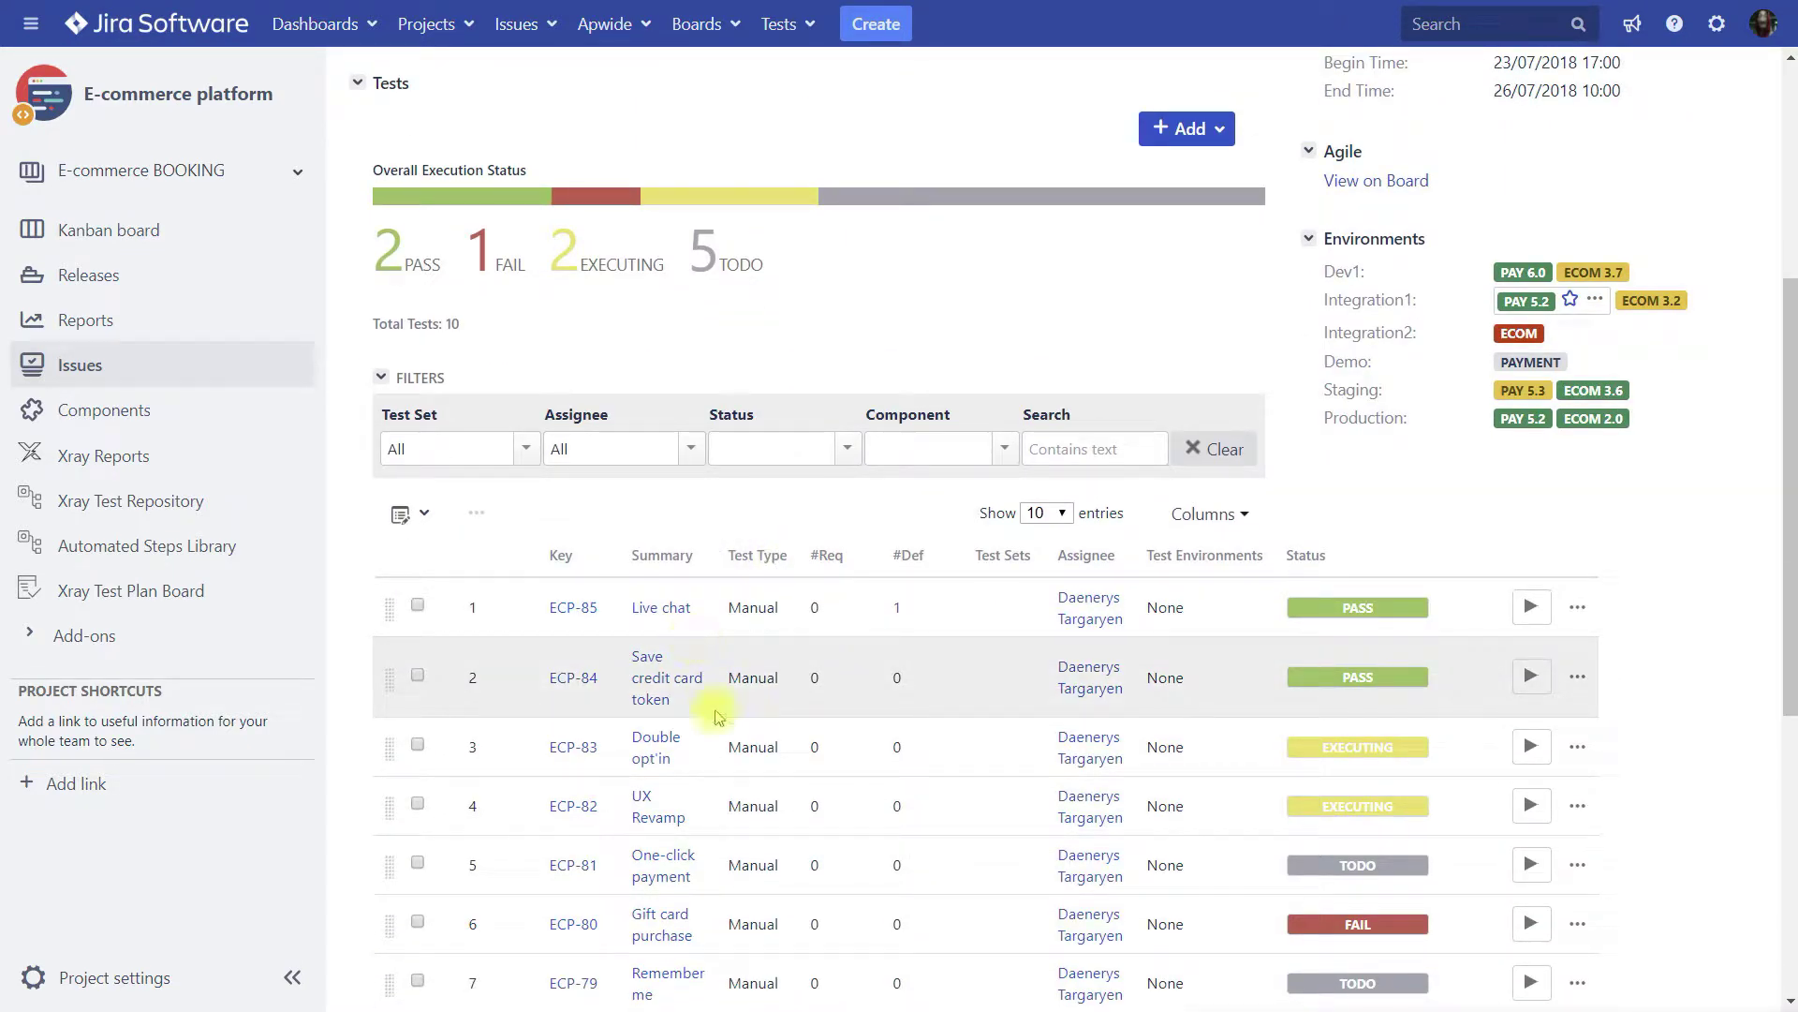
{"action": "scroll", "coordinate": [703, 656], "scroll_direction": "down", "scroll_amount": 1}
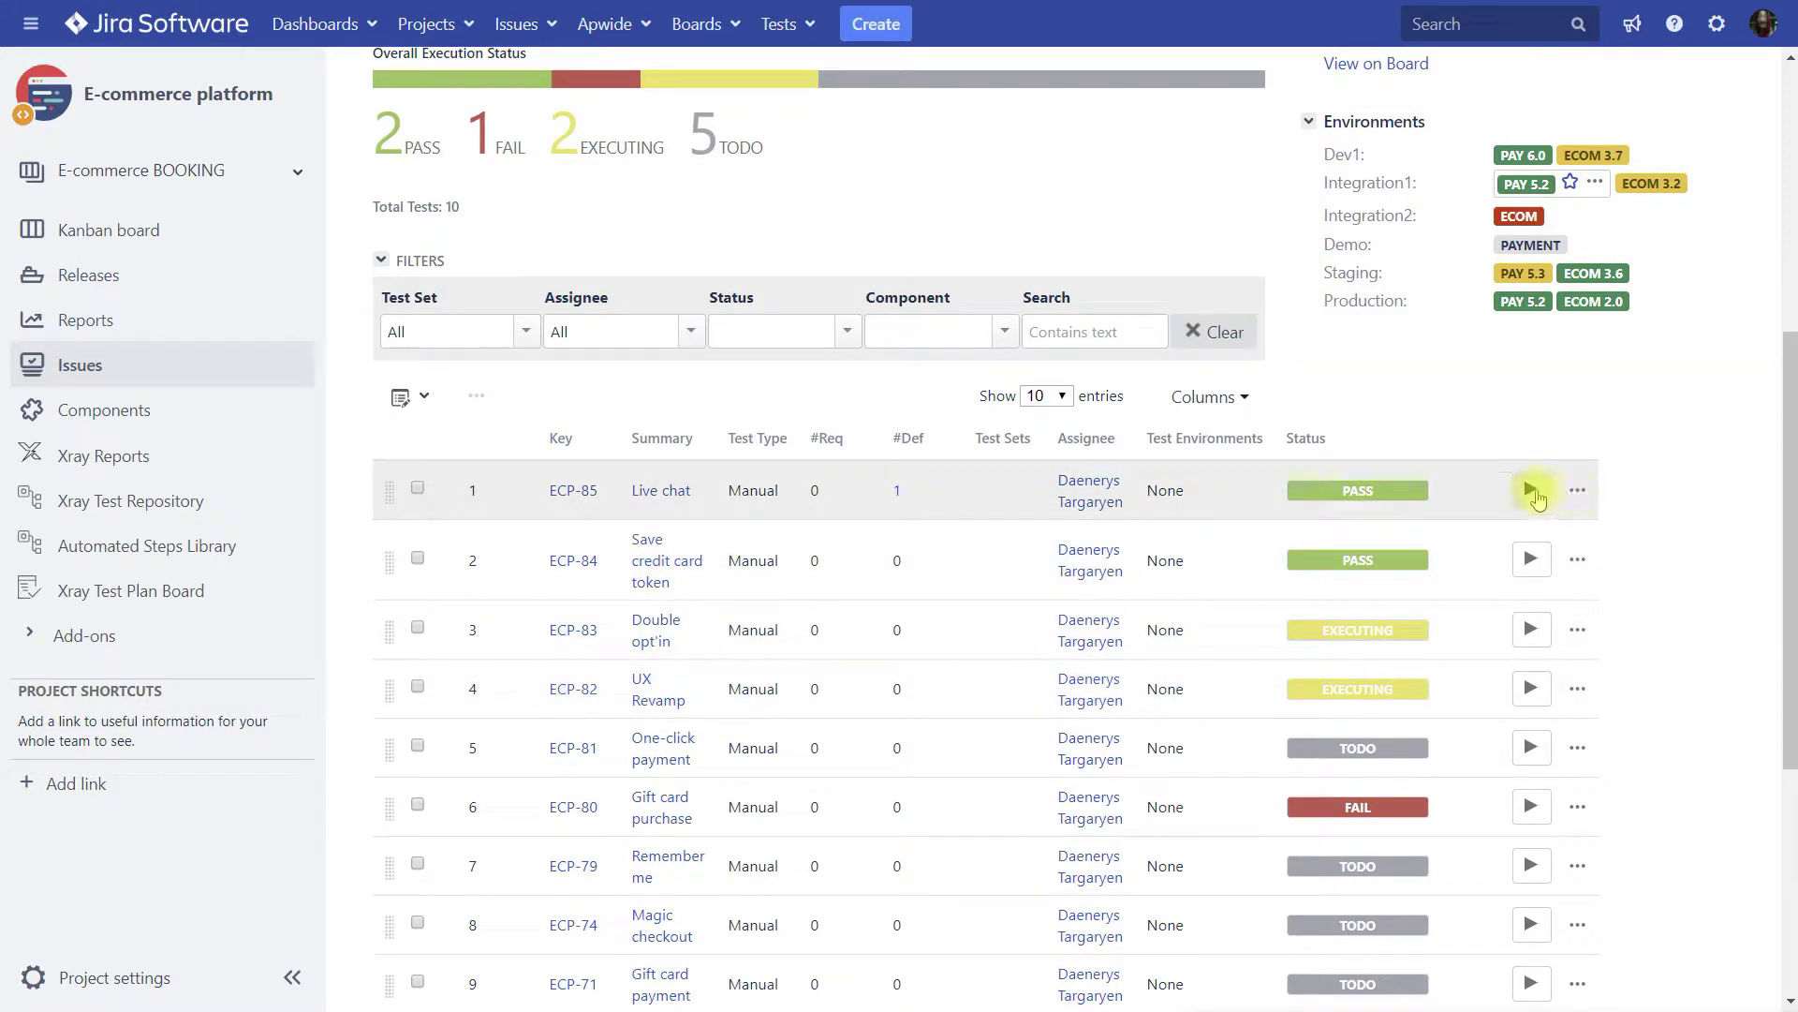
{"action": "mouse_move", "coordinate": [1530, 489]}
{"action": "left_click", "coordinate": [1574, 538]}
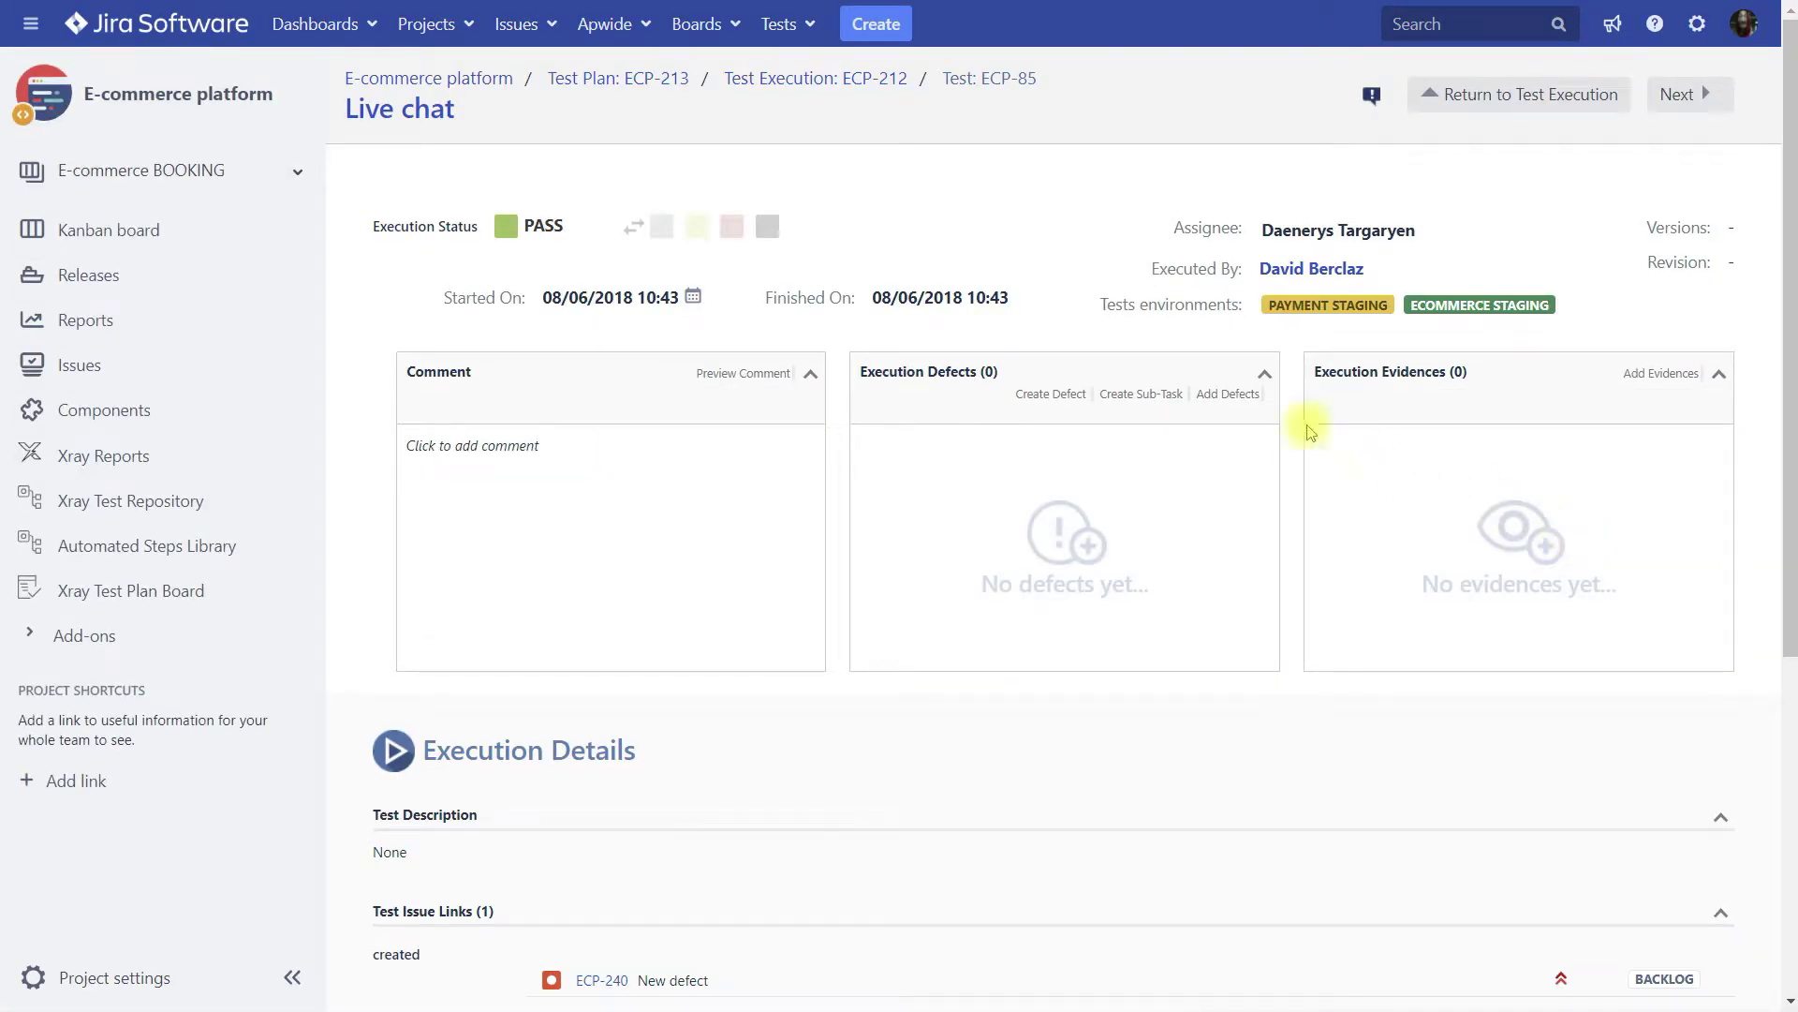
{"action": "left_click", "coordinate": [1334, 310]}
{"action": "left_click", "coordinate": [1458, 312]}
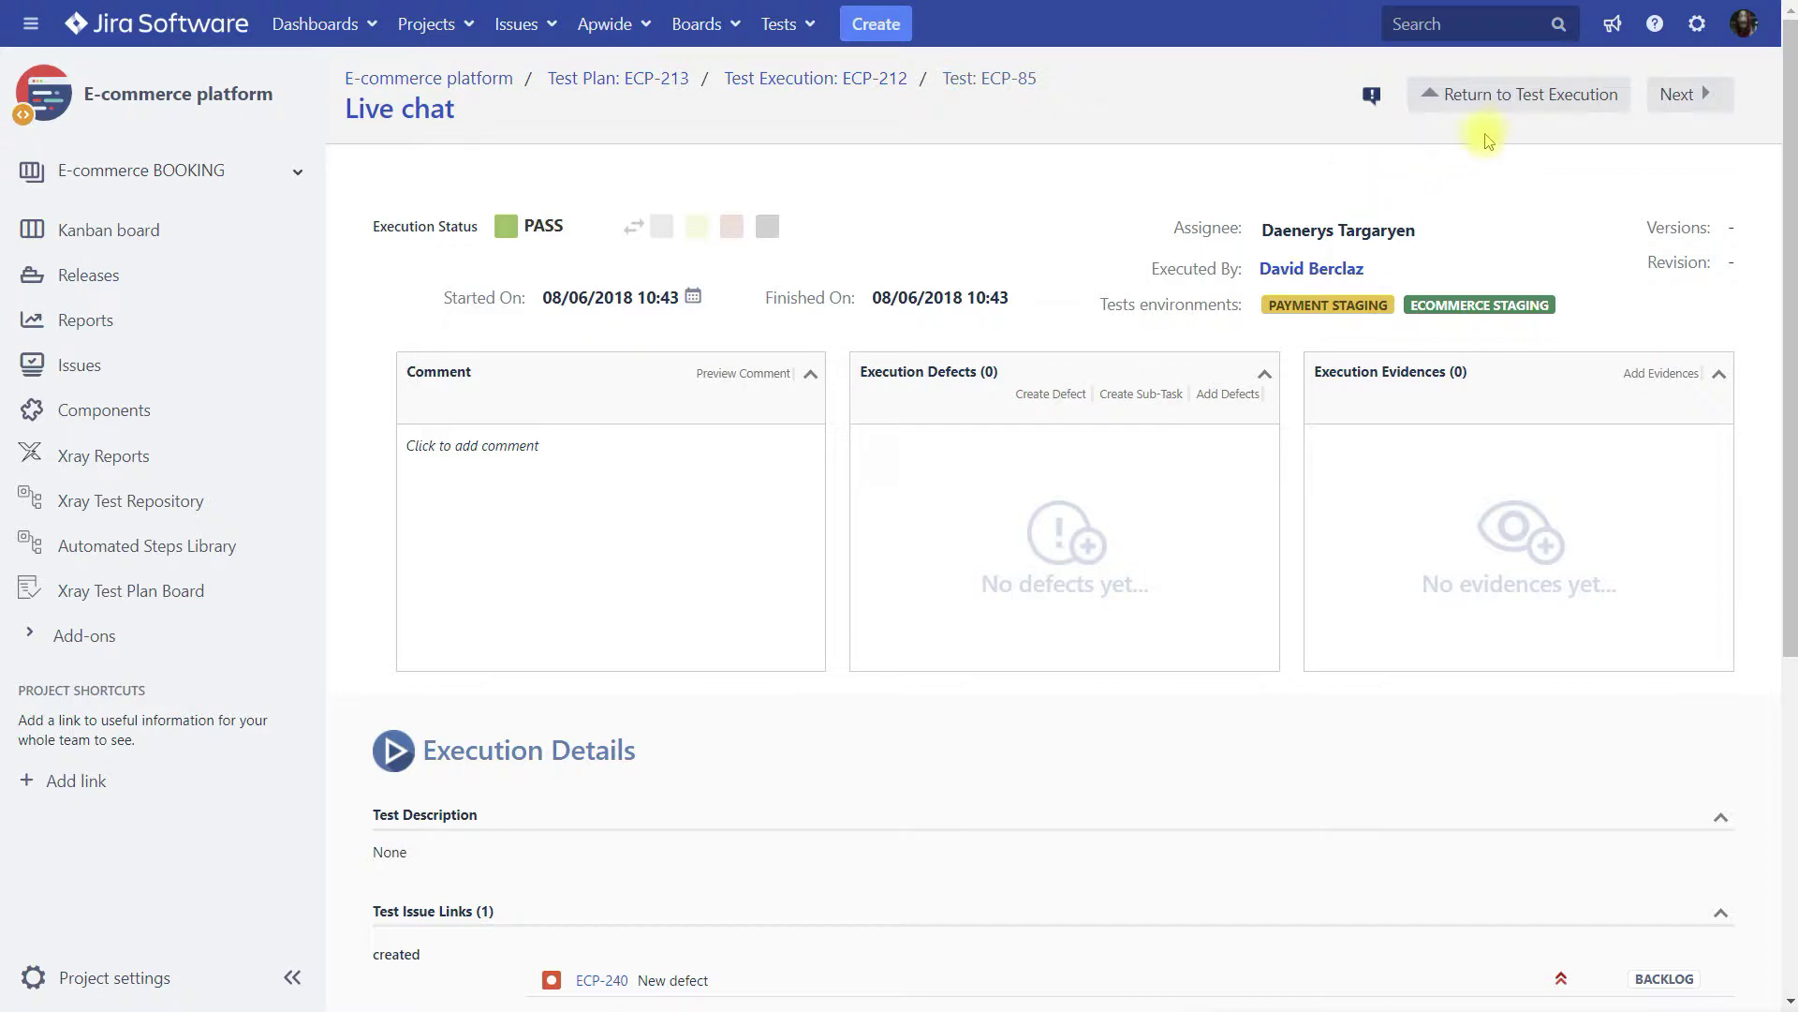
{"action": "left_click", "coordinate": [1501, 105]}
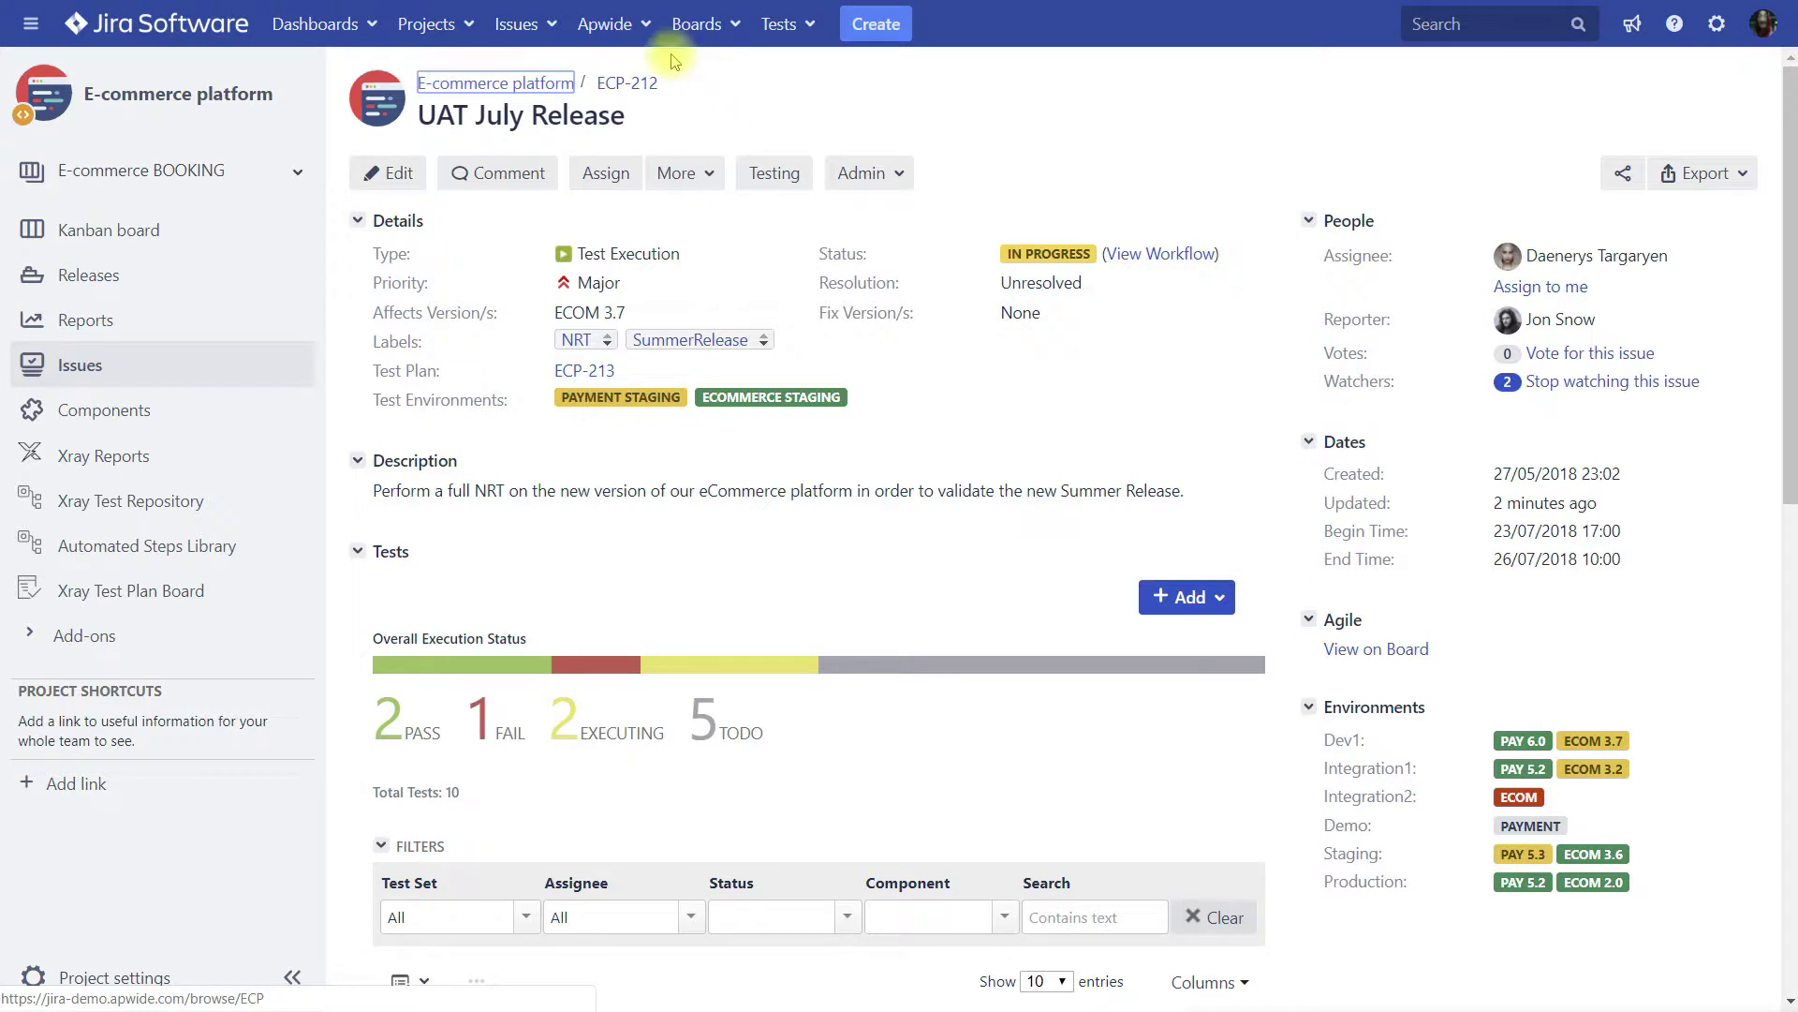
Step: Open the October Release timeline in Apwide and start a new Xray Testing activity on eCommerce Staging at Tue 9
{"action": "left_click", "coordinate": [604, 23]}
{"action": "left_click", "coordinate": [629, 75]}
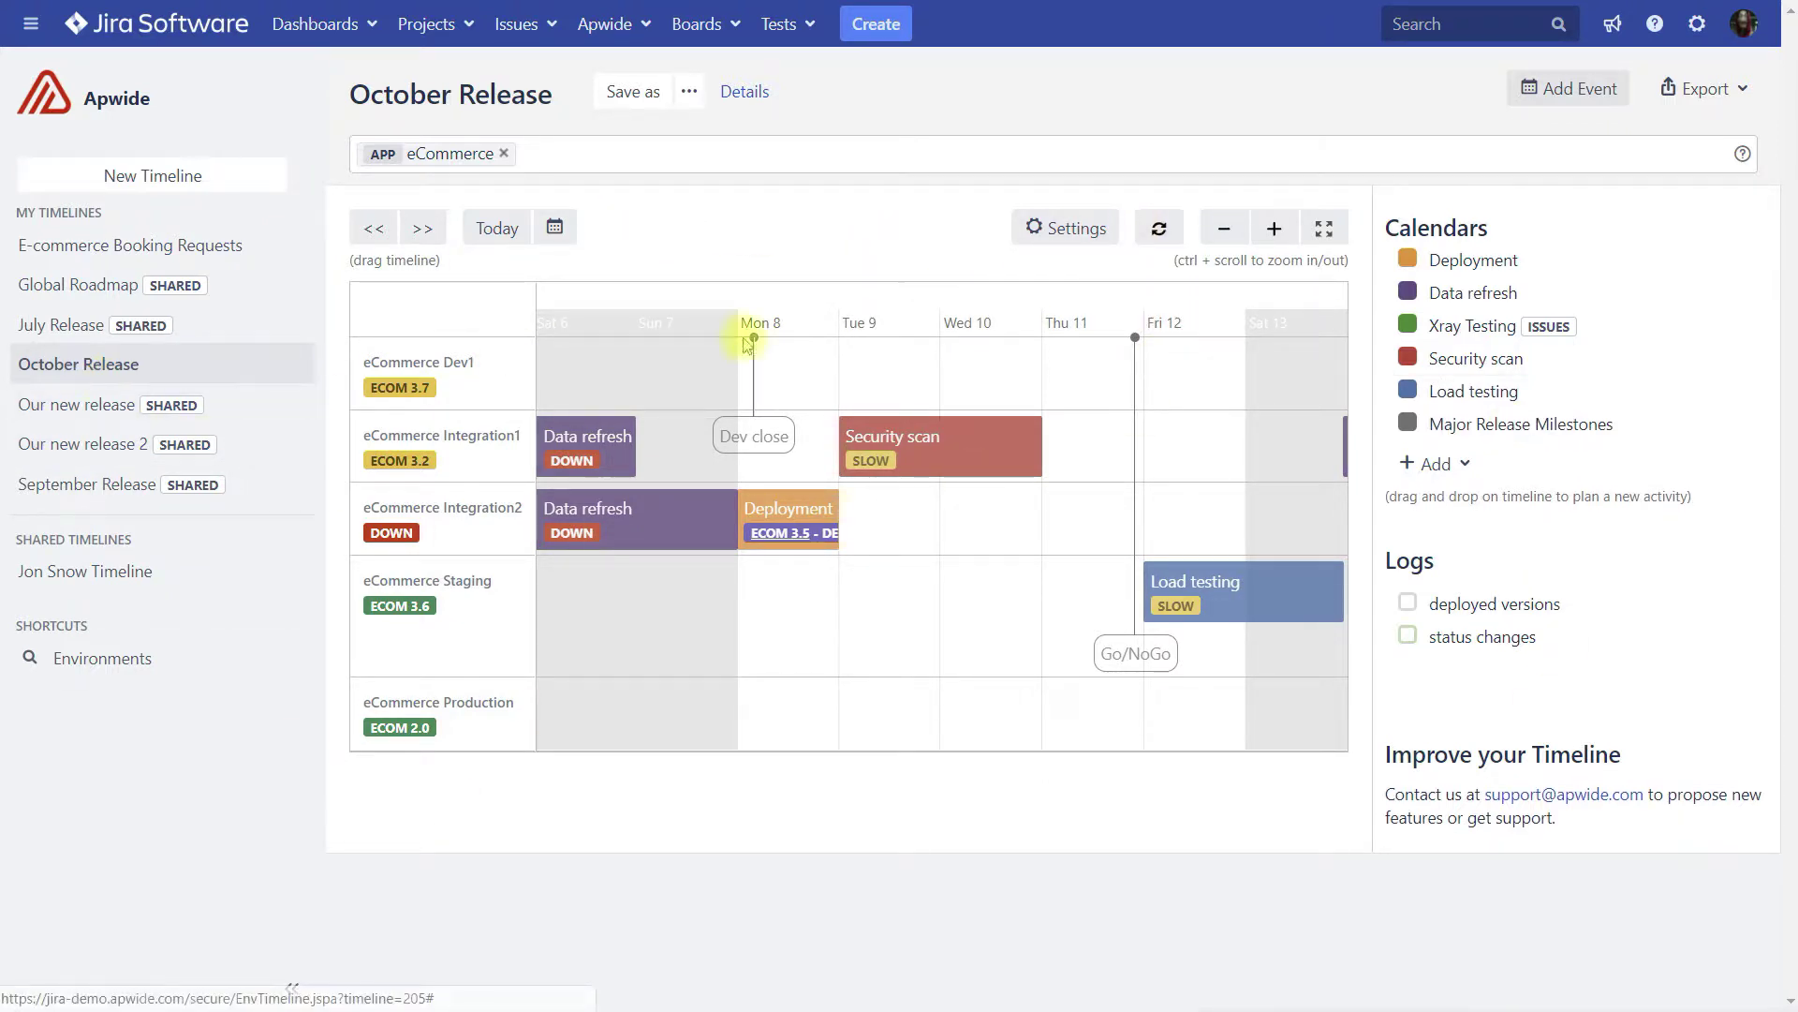
{"action": "left_click_drag", "start_coordinate": [874, 693], "coordinate": [811, 691]}
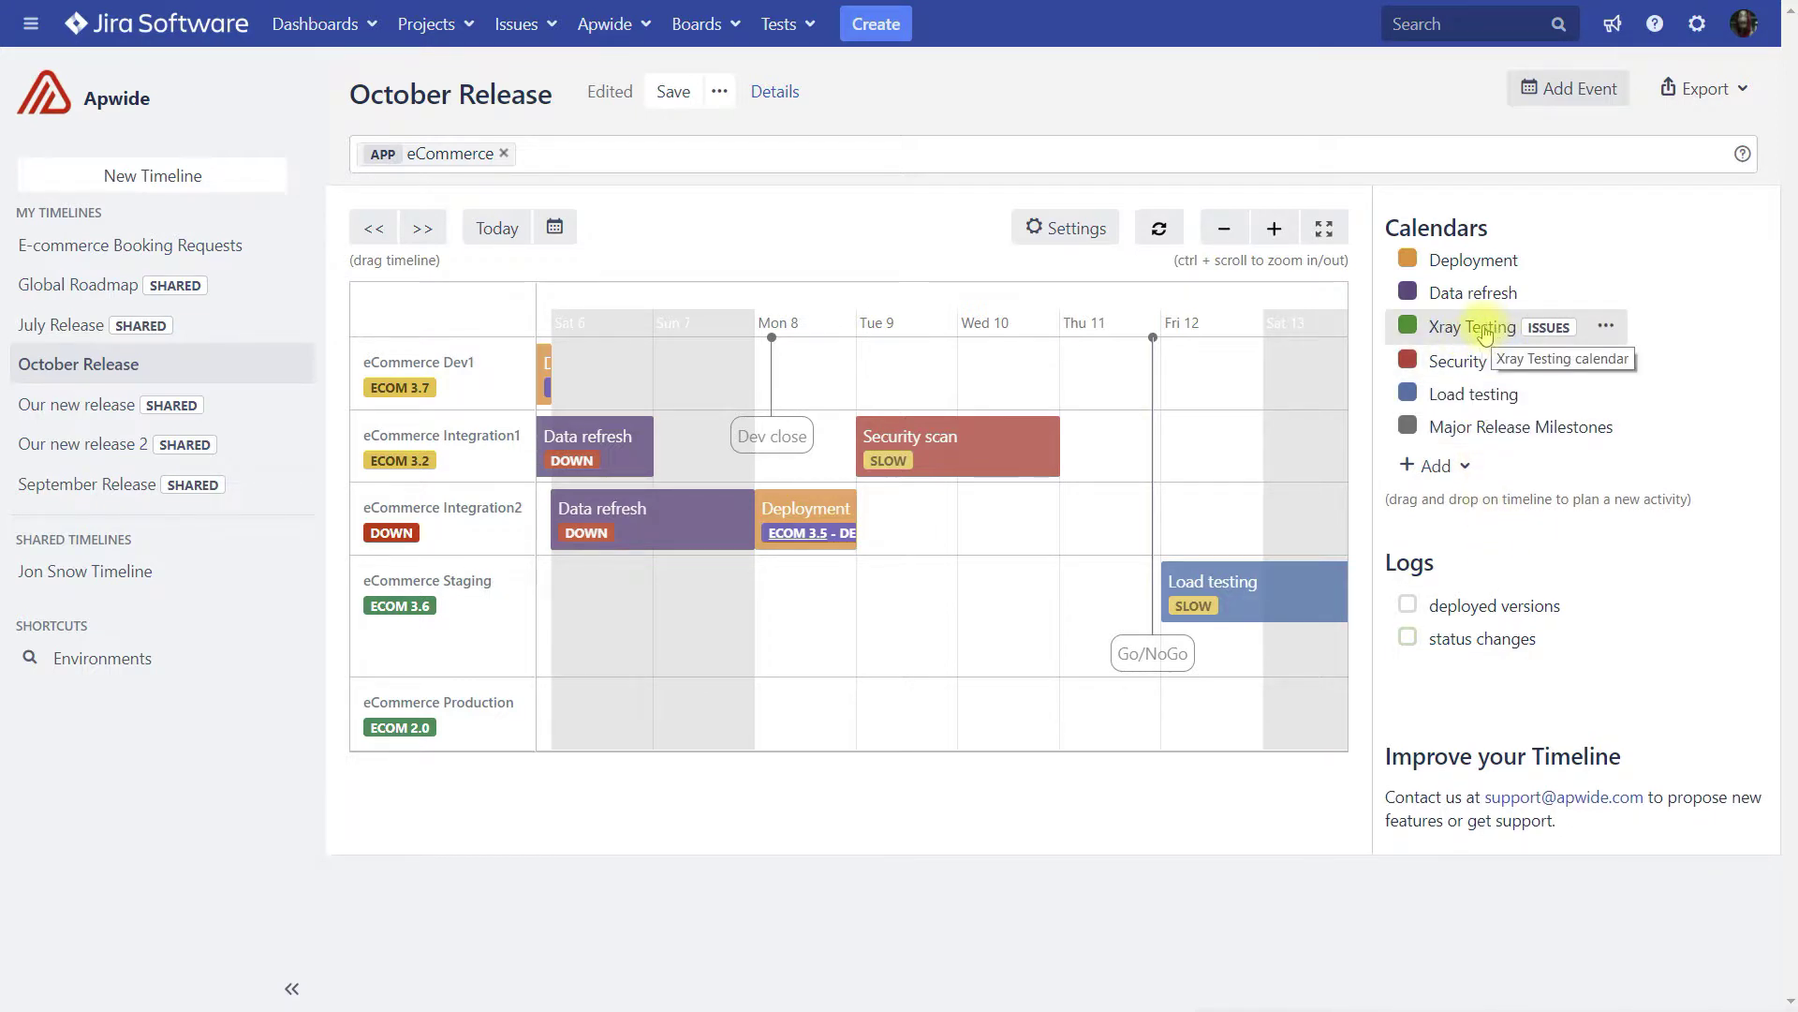
{"action": "left_click_drag", "start_coordinate": [1484, 330], "coordinate": [876, 613]}
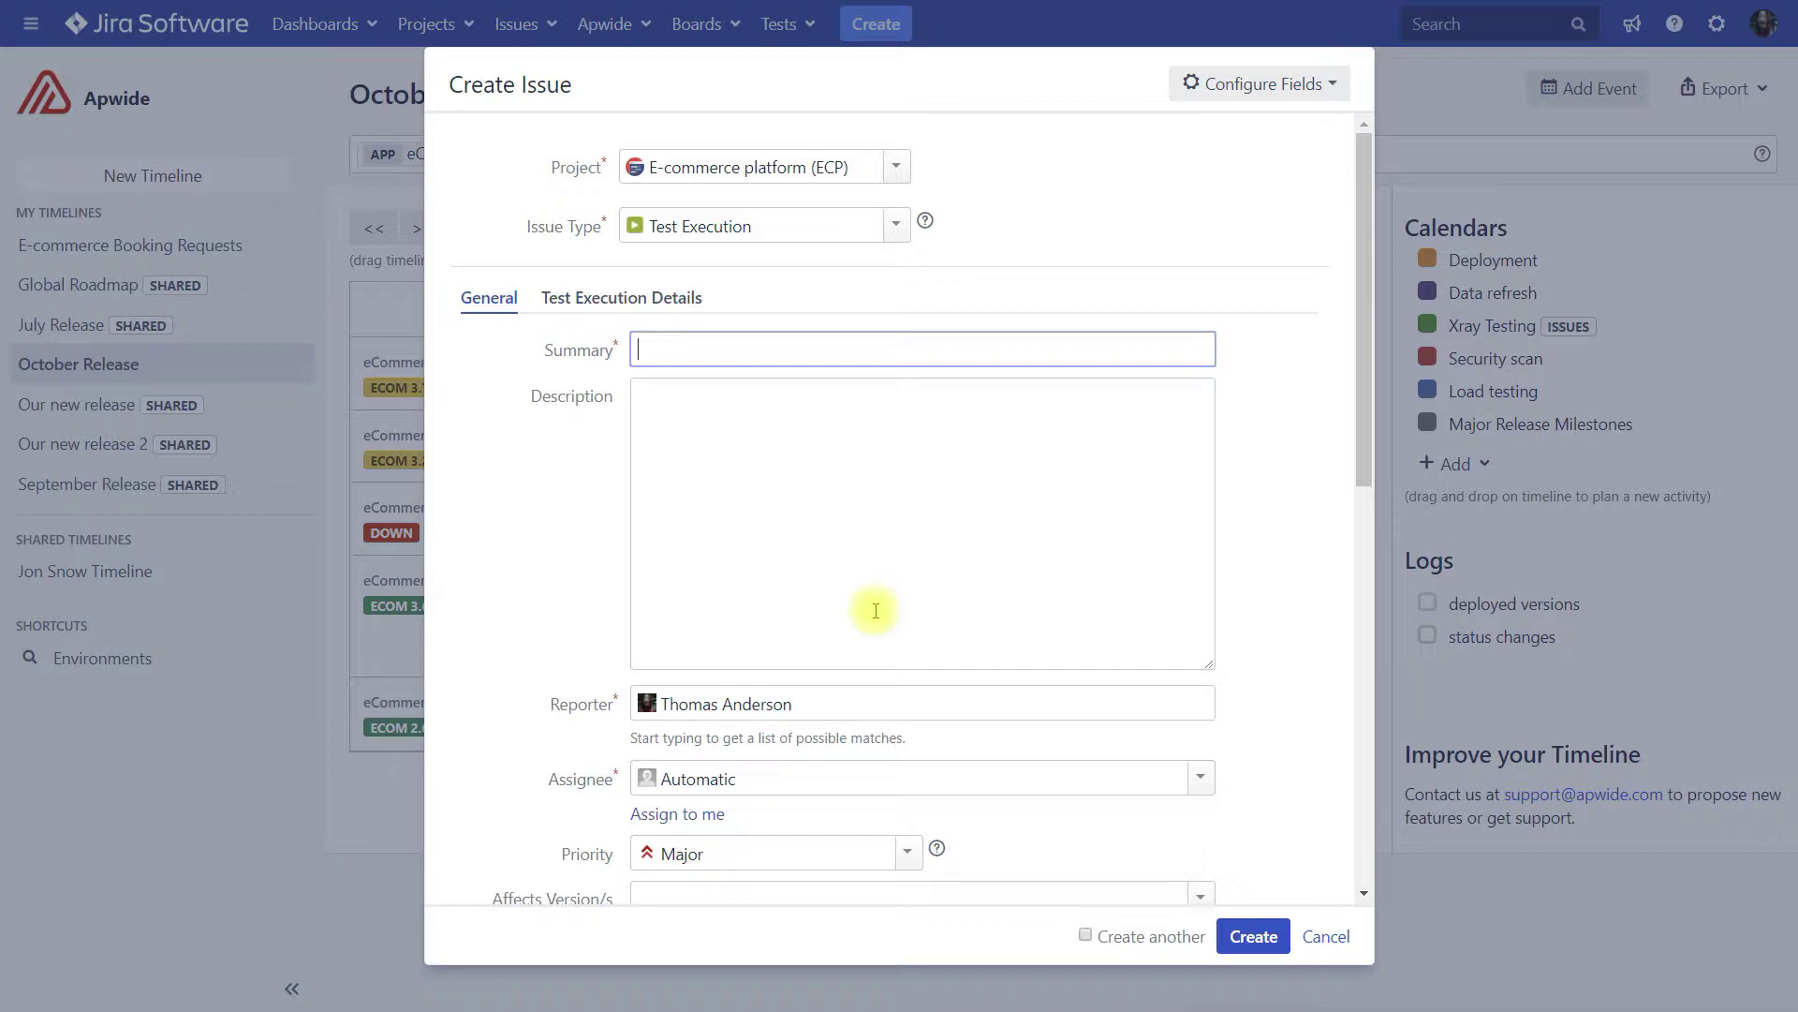
Step: Set the new test execution's summary to "UAT October Release" and check its general fields, including the test environments
{"action": "left_click", "coordinate": [739, 348]}
{"action": "type", "text": "UAT October "}
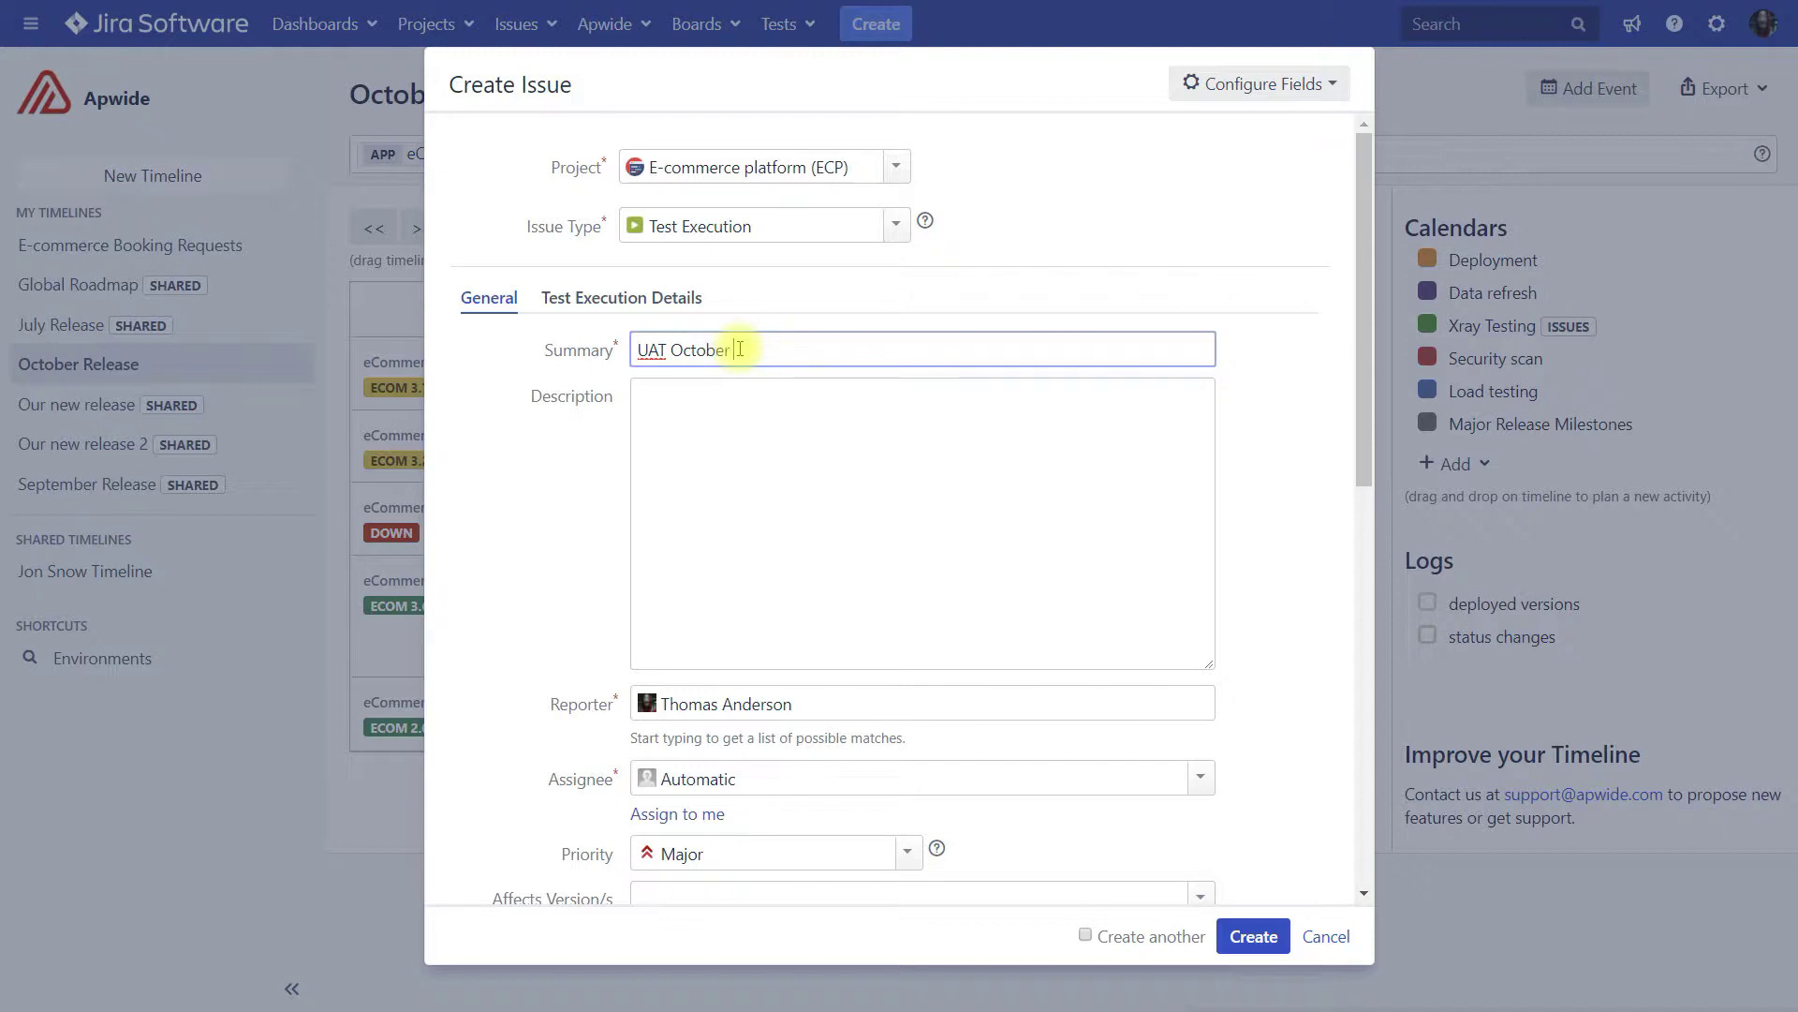
{"action": "type", "text": "Release"}
{"action": "scroll", "coordinate": [948, 676], "scroll_direction": "down", "scroll_amount": 10}
{"action": "scroll", "coordinate": [948, 676], "scroll_direction": "down", "scroll_amount": 1}
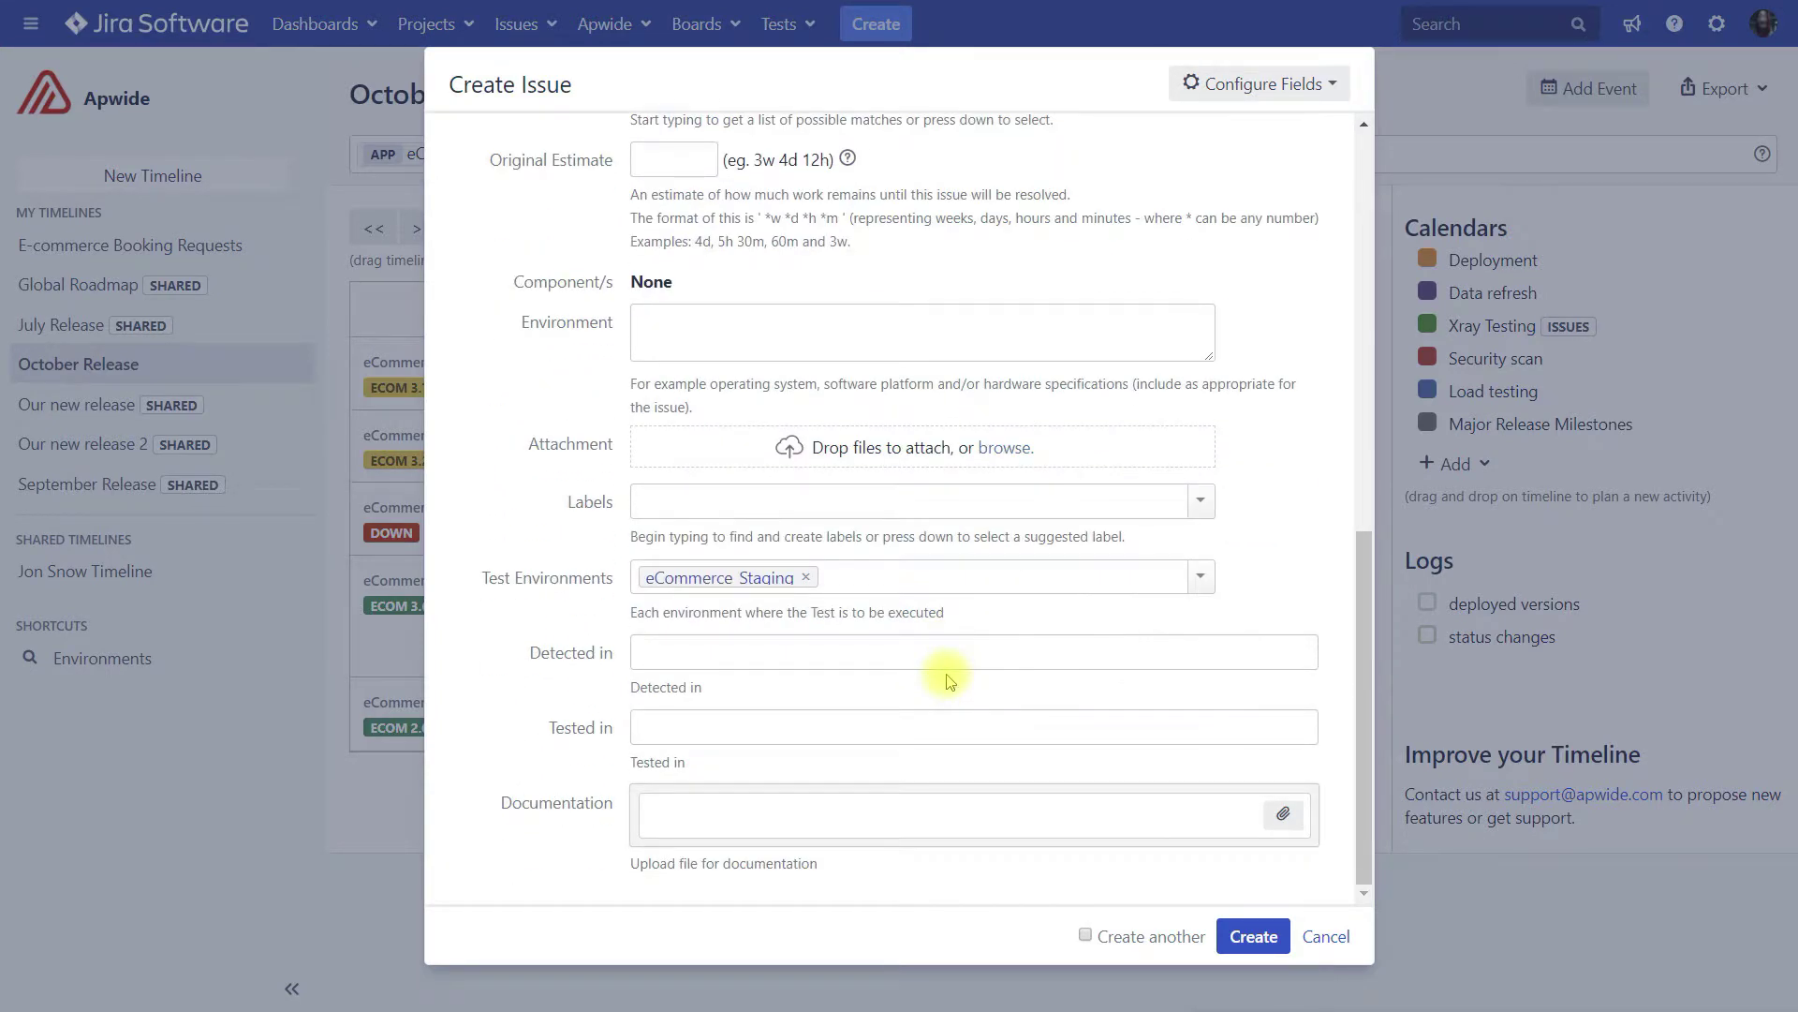
{"action": "scroll", "coordinate": [948, 677], "scroll_direction": "up", "scroll_amount": 10}
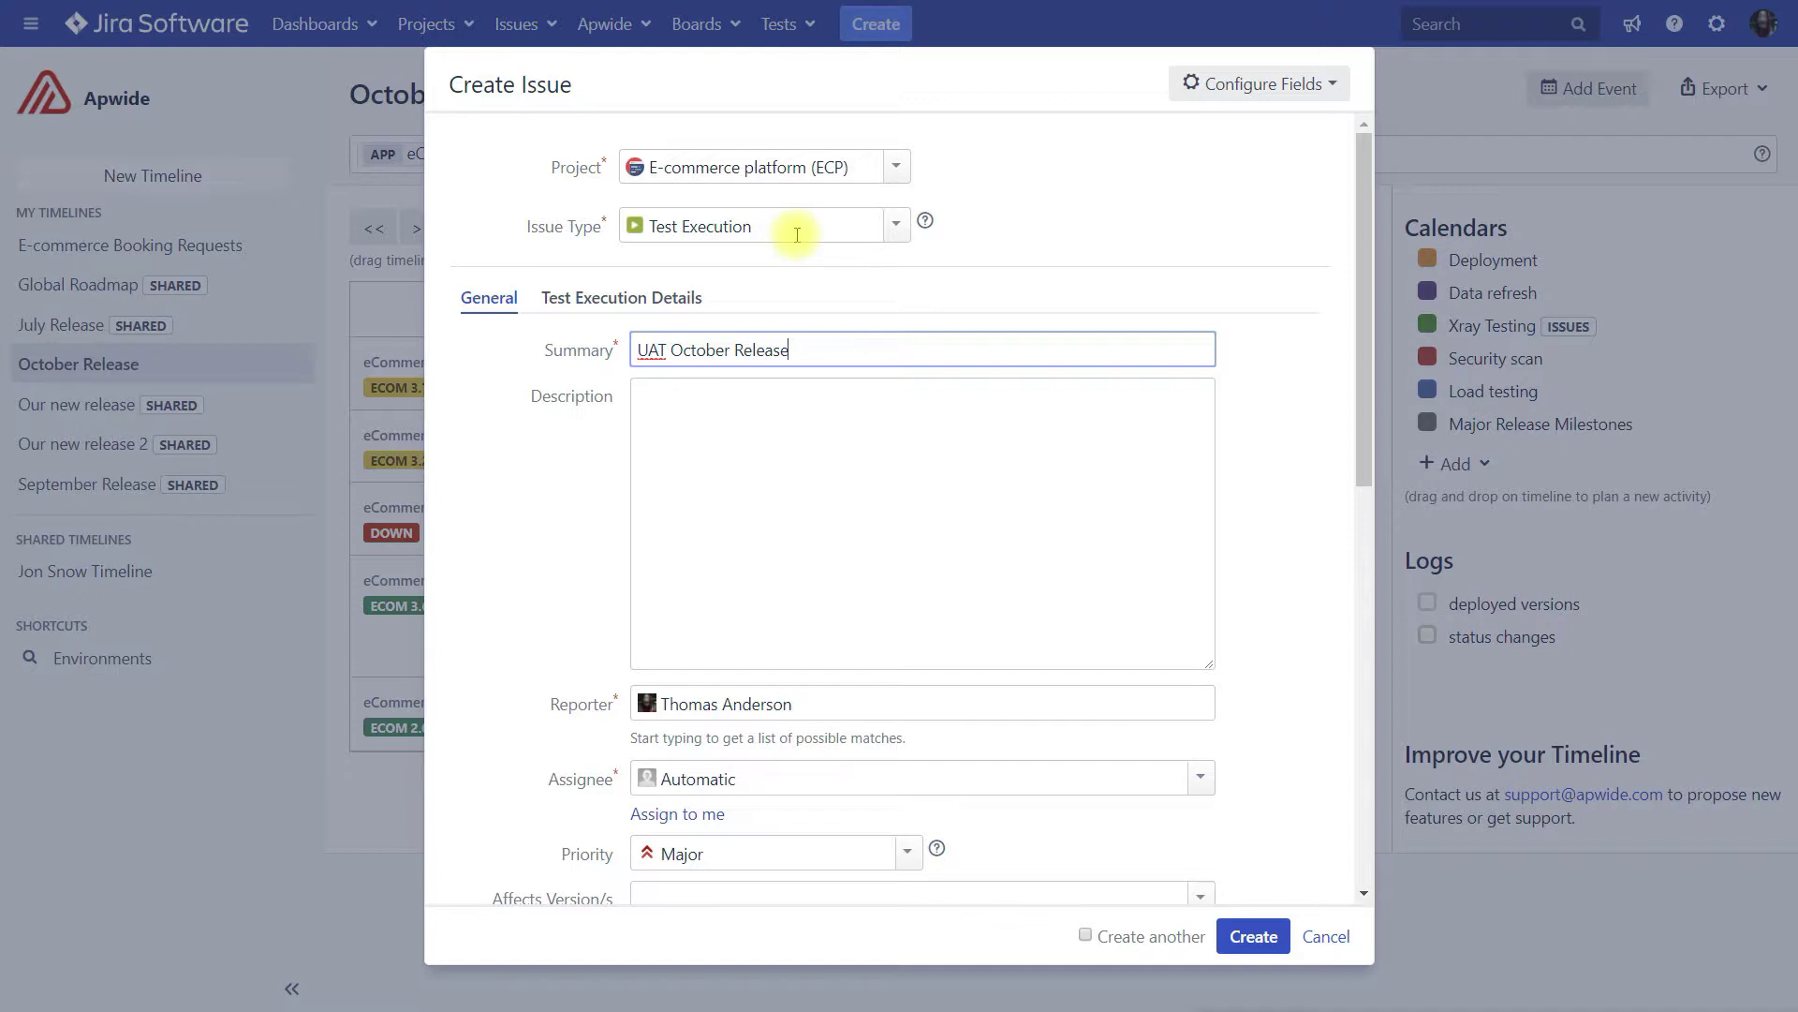
{"action": "scroll", "coordinate": [913, 563], "scroll_direction": "down", "scroll_amount": 10}
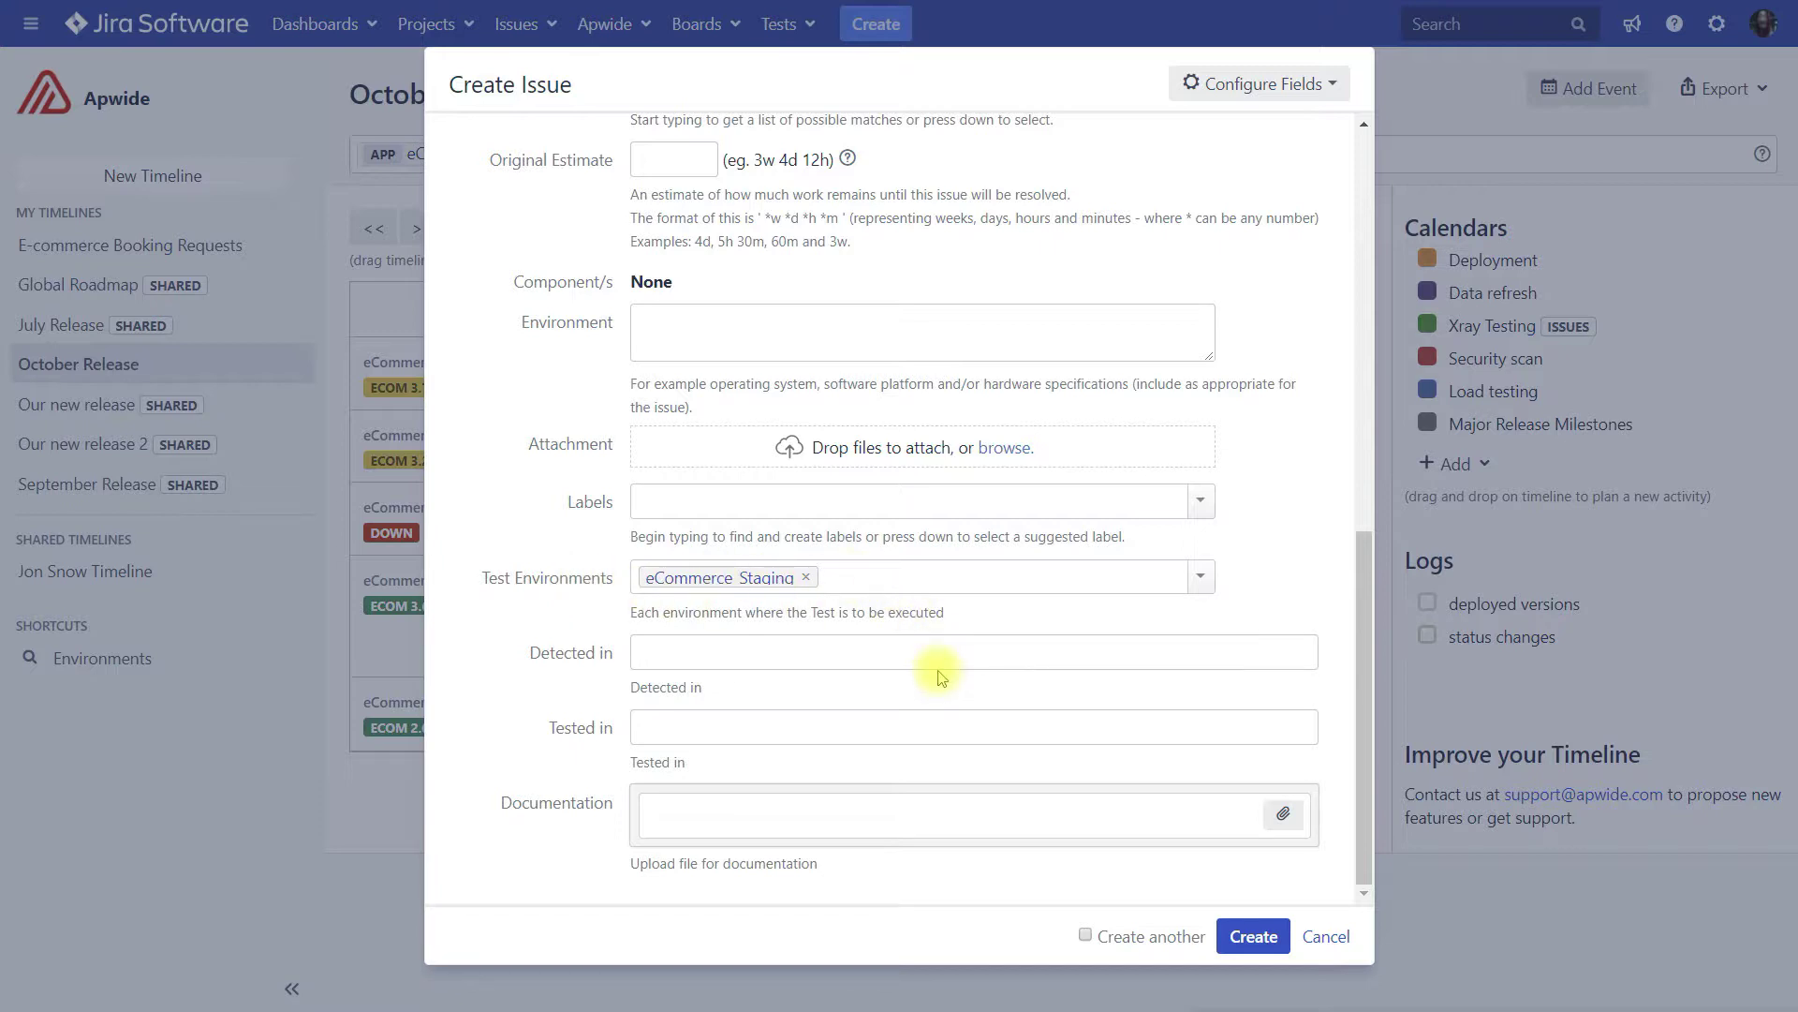
{"action": "scroll", "coordinate": [942, 676], "scroll_direction": "up", "scroll_amount": 10}
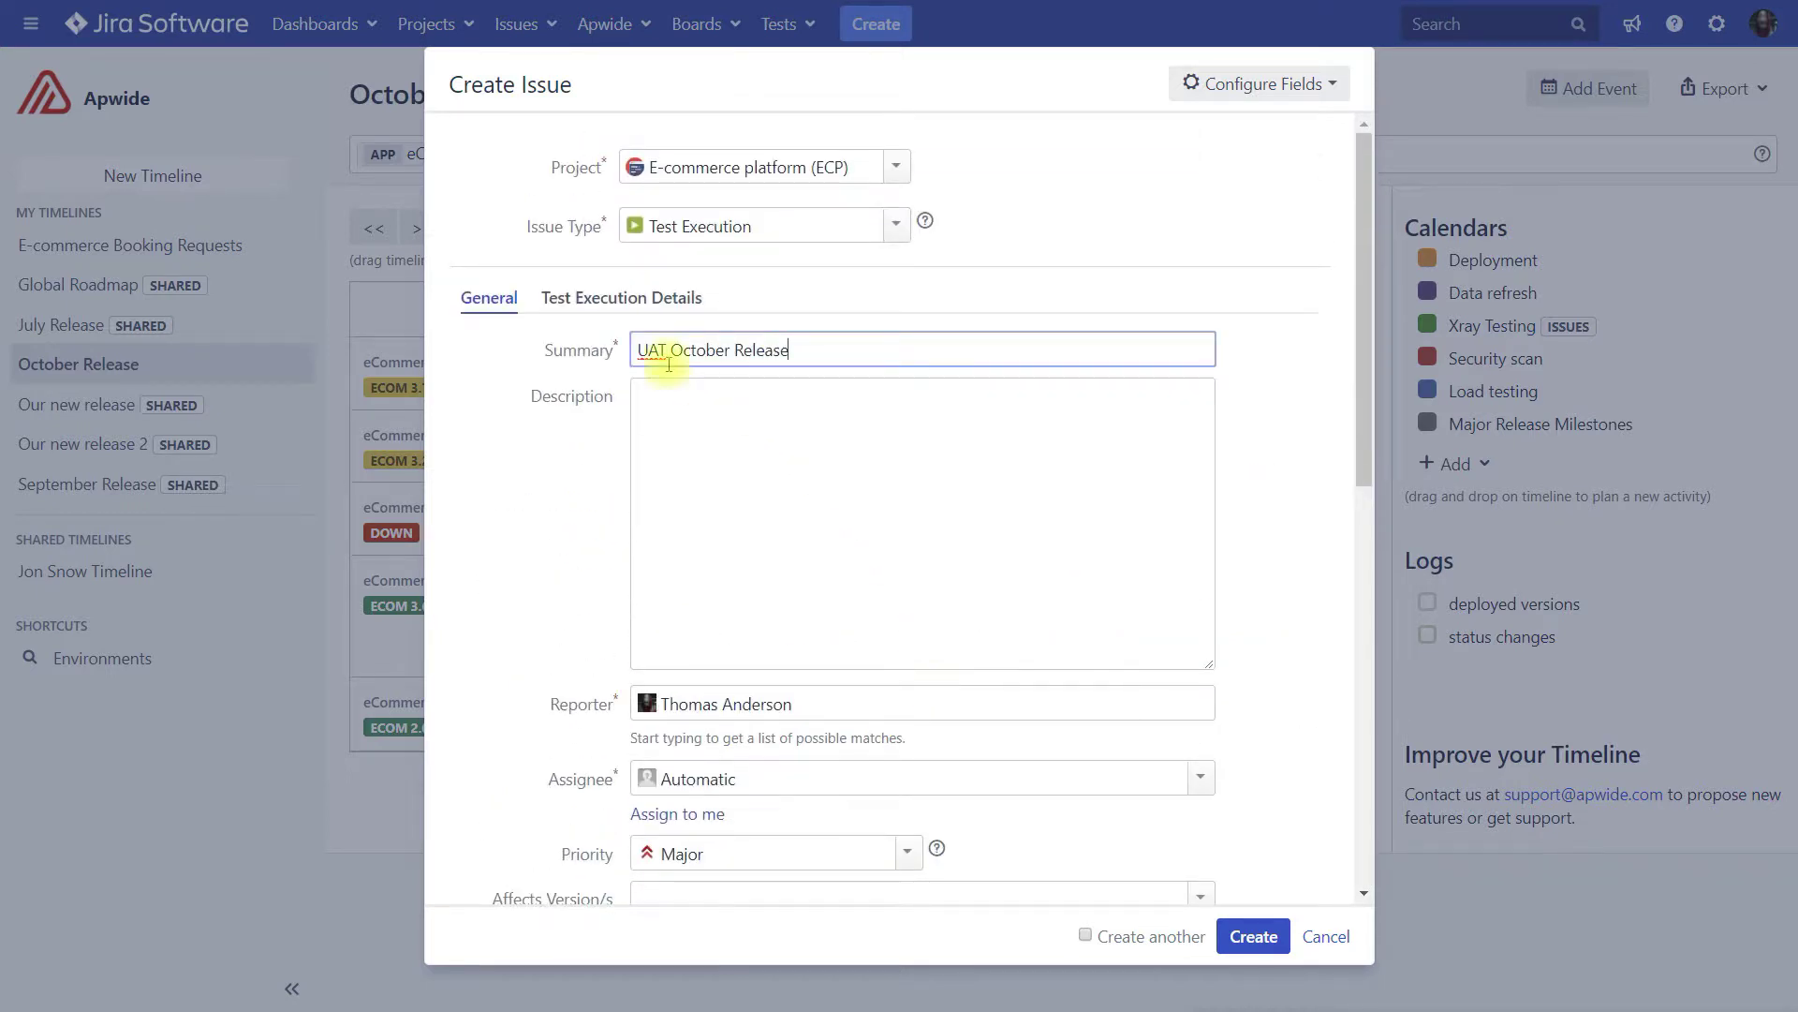
Step: Add tests ECP-84, ECP-82, ECP-80 and ECP-79 from the All tests filter to the test execution and create the issue
{"action": "left_click", "coordinate": [596, 298]}
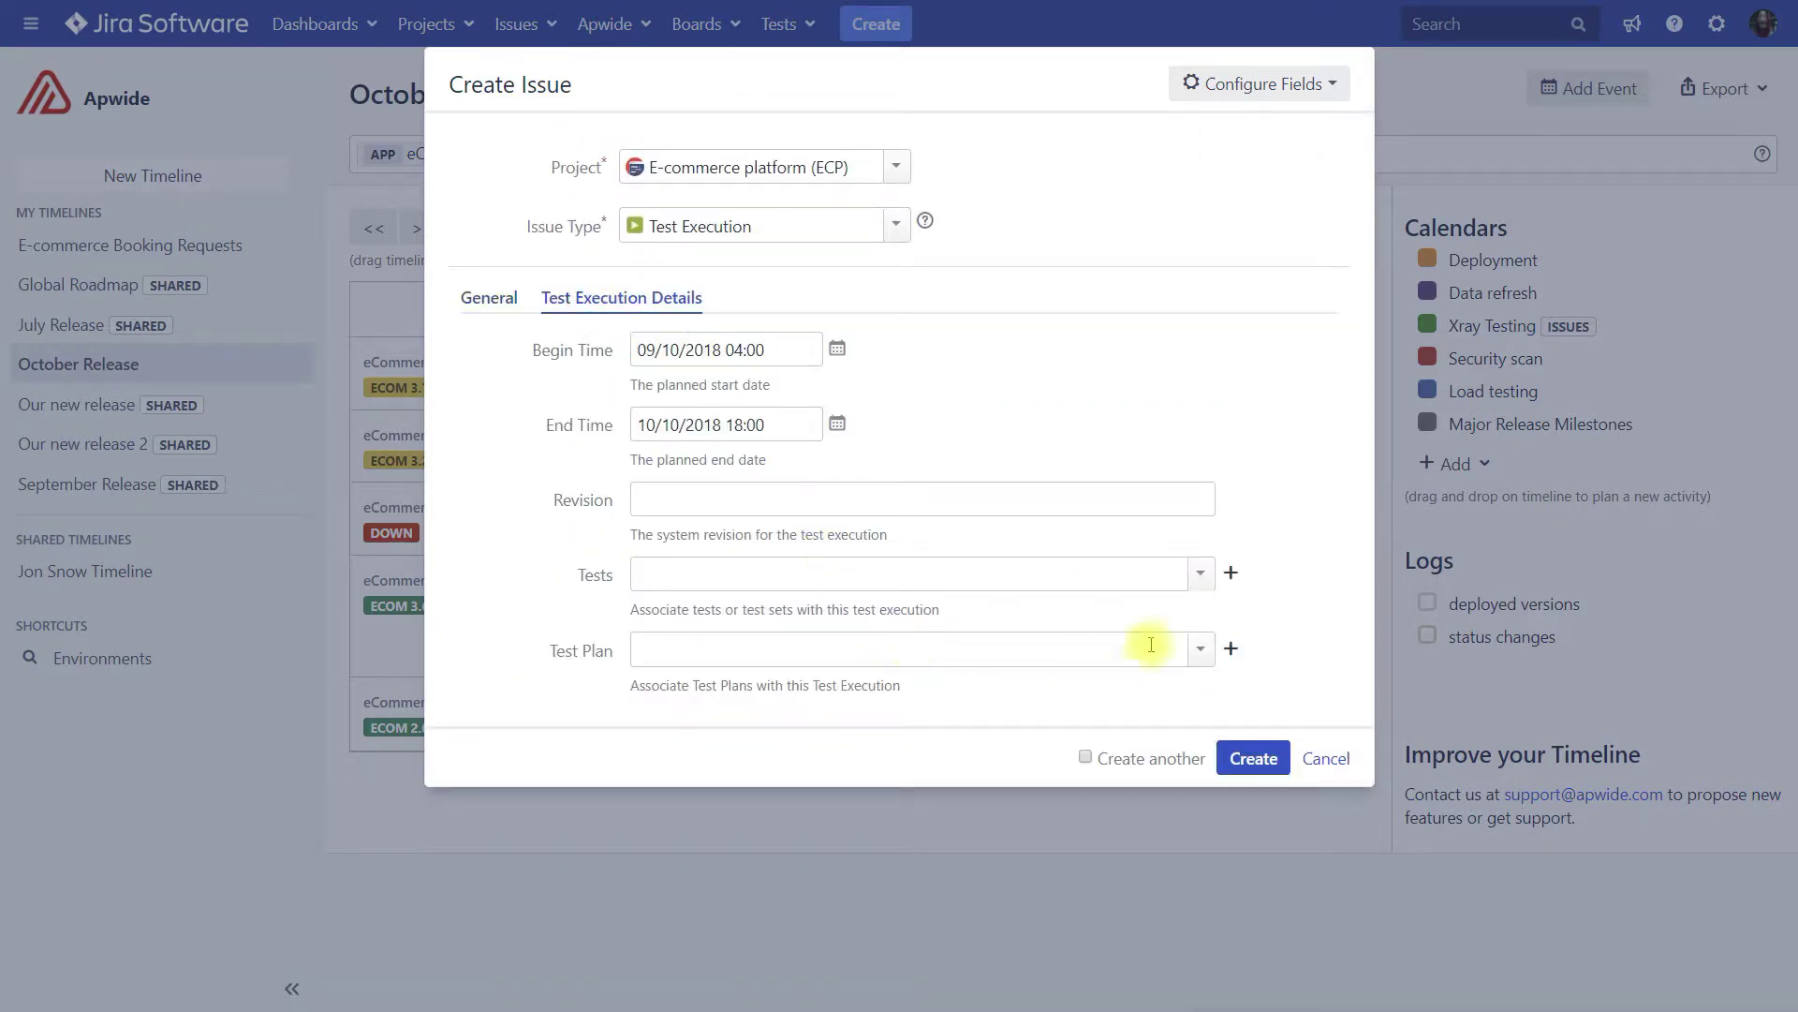
{"action": "left_click", "coordinate": [1232, 575]}
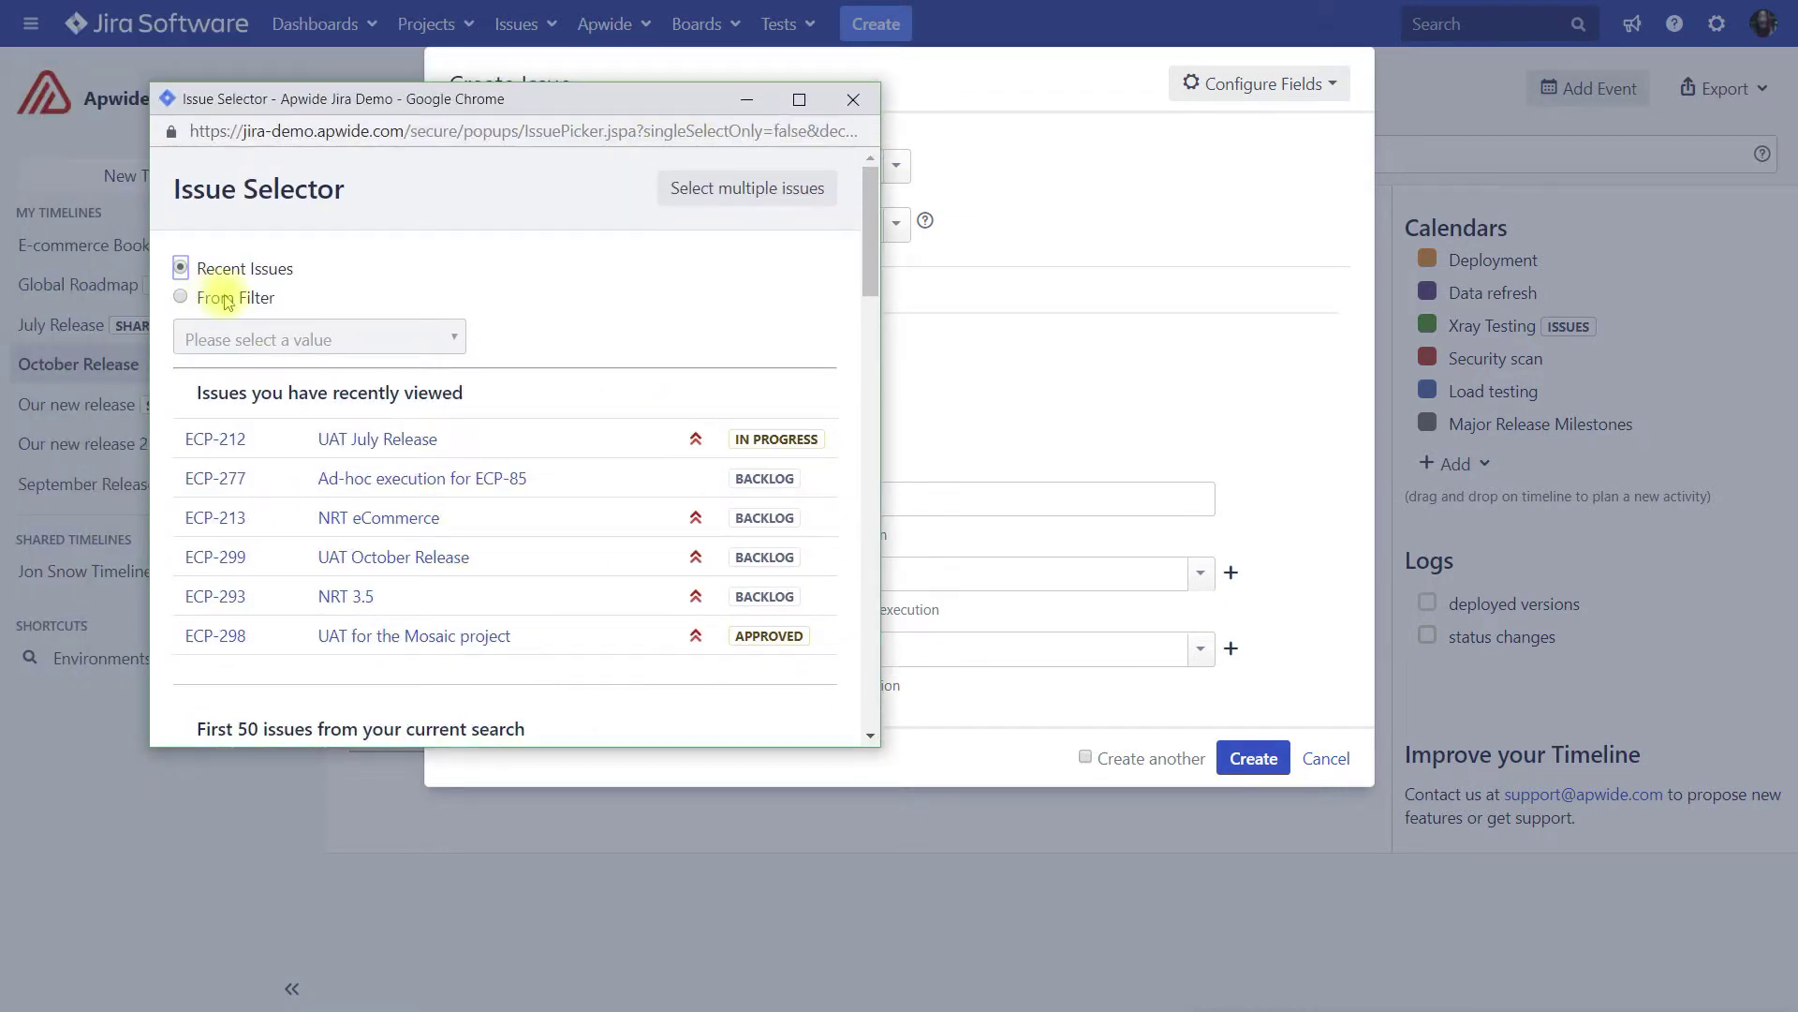
{"action": "left_click", "coordinate": [232, 298]}
{"action": "left_click", "coordinate": [272, 340]}
{"action": "left_click", "coordinate": [273, 447]}
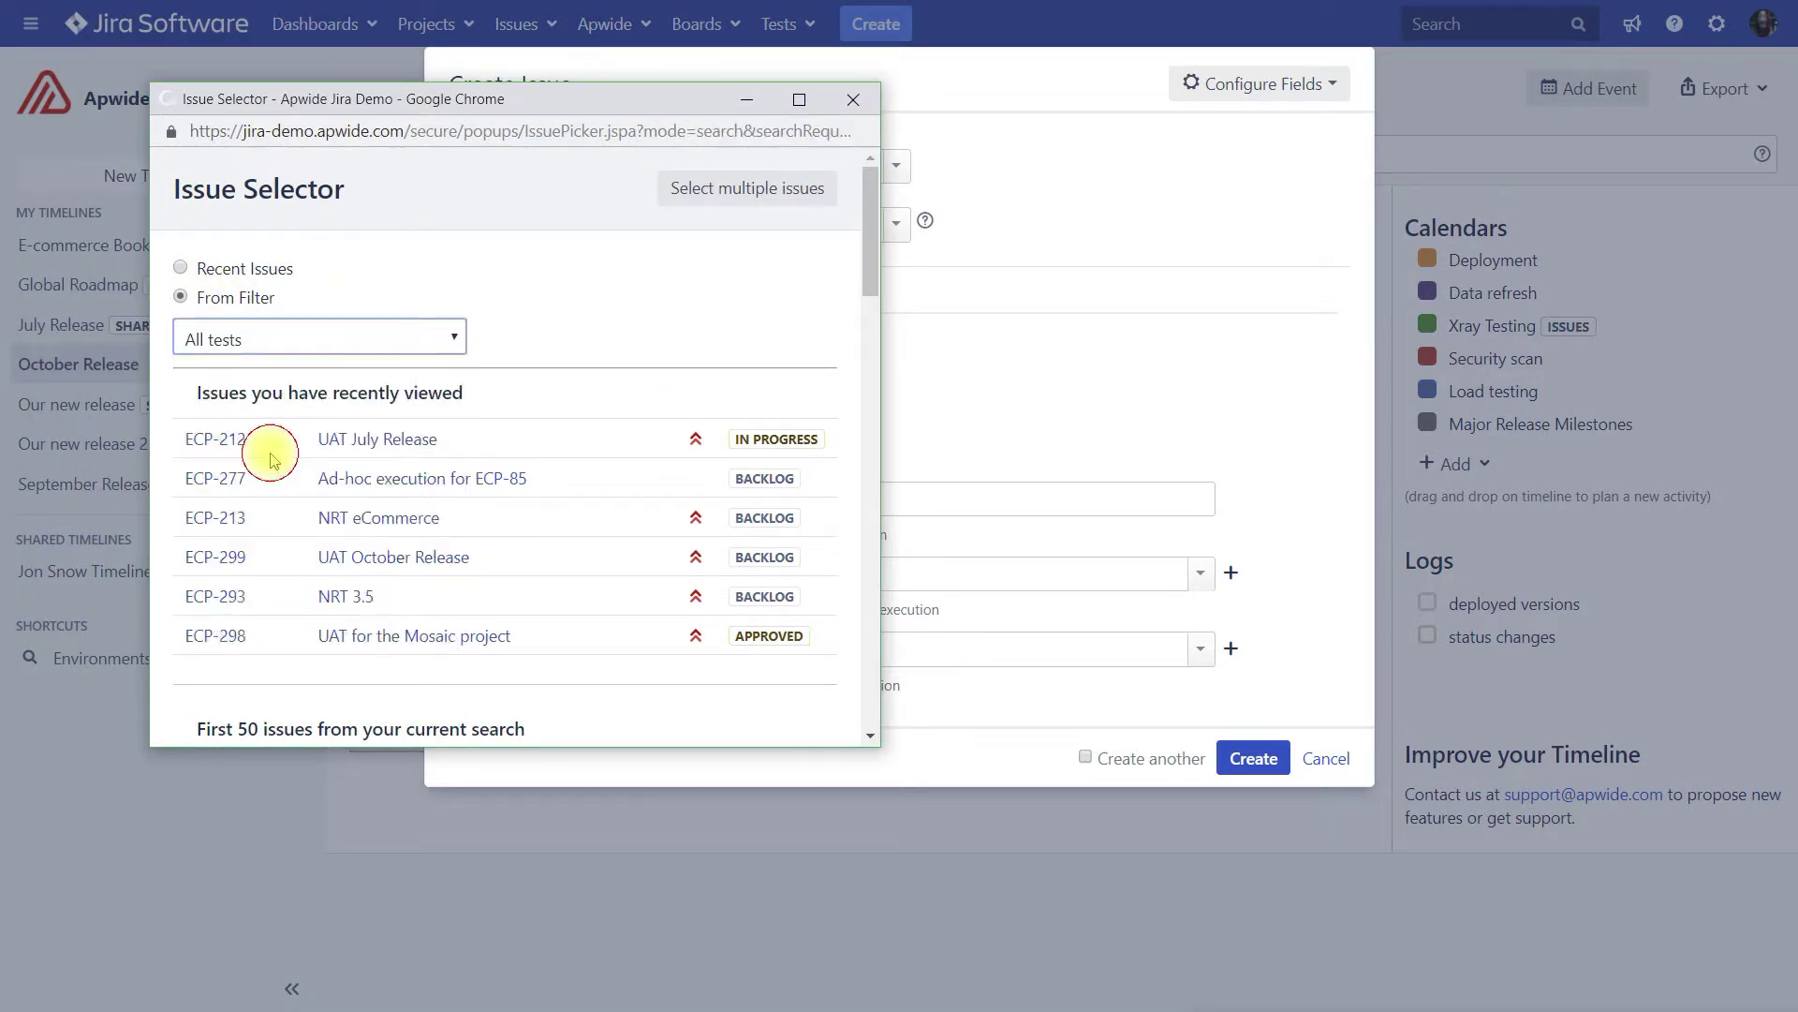
{"action": "left_click", "coordinate": [745, 189]}
{"action": "left_click", "coordinate": [197, 476]}
{"action": "left_click", "coordinate": [197, 554]}
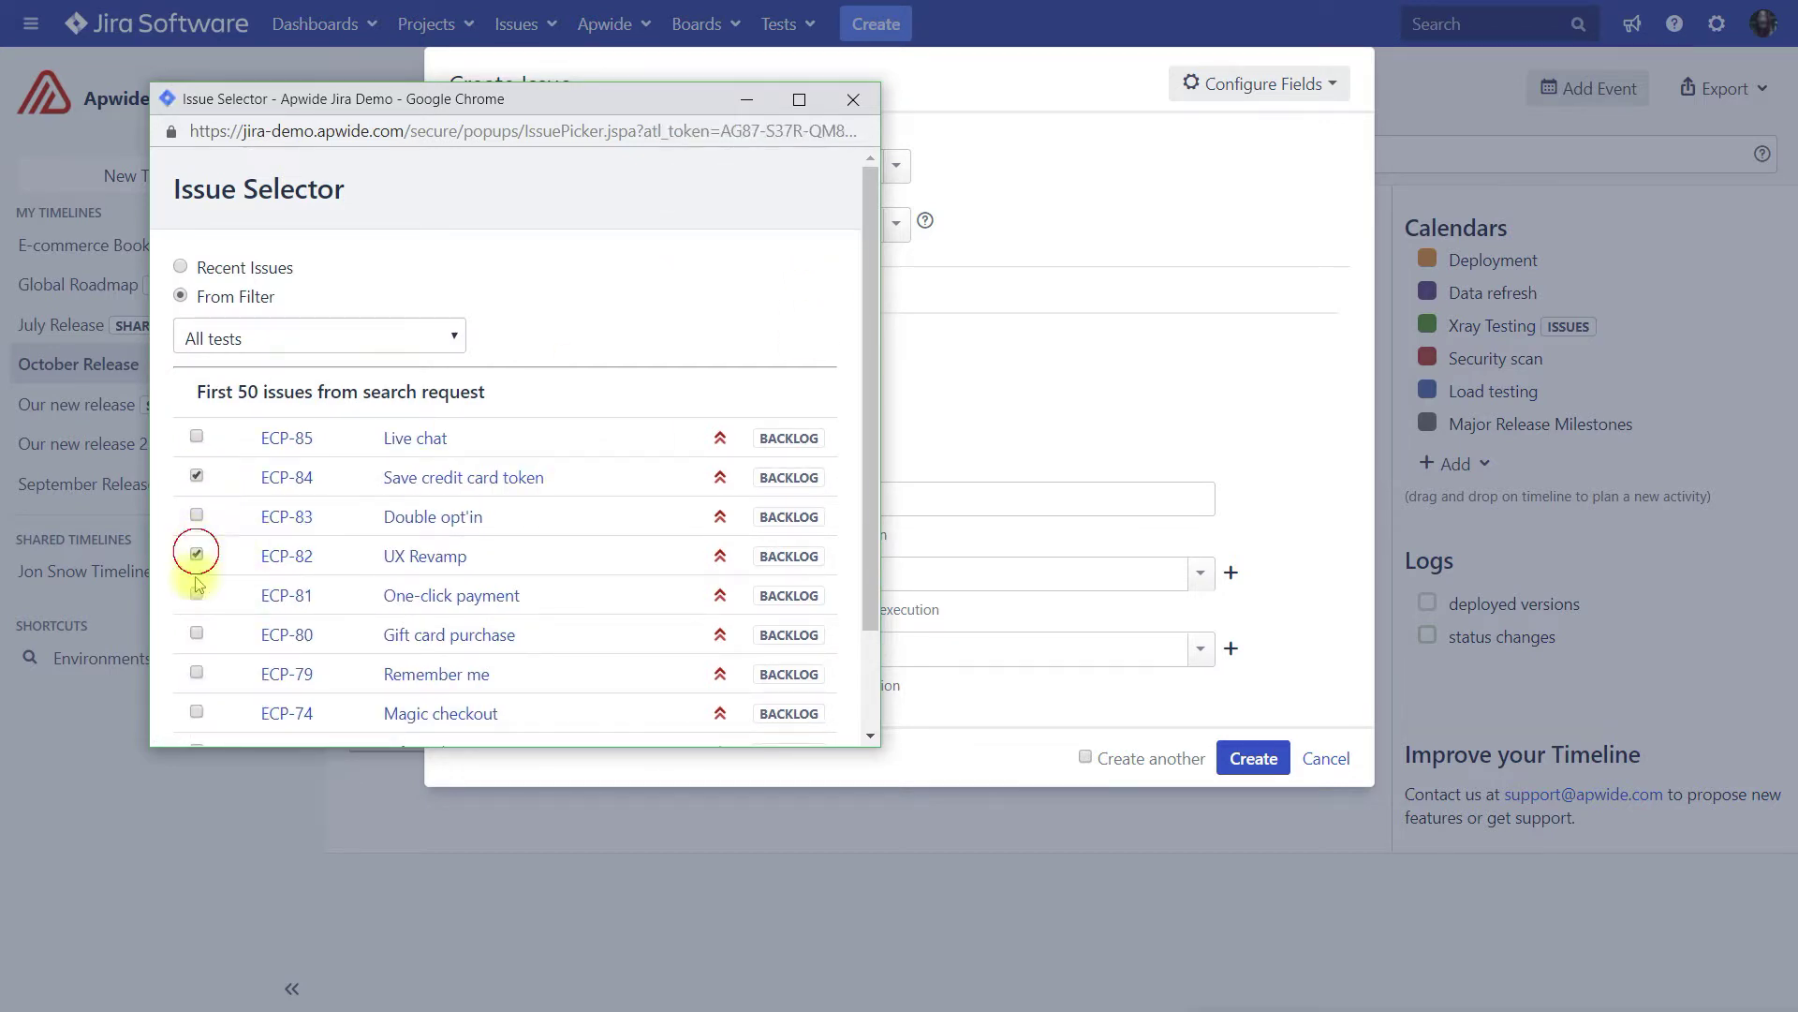
{"action": "left_click", "coordinate": [197, 634]}
{"action": "left_click", "coordinate": [196, 673]}
{"action": "scroll", "coordinate": [574, 712], "scroll_direction": "down", "scroll_amount": 2}
{"action": "left_click", "coordinate": [231, 705]}
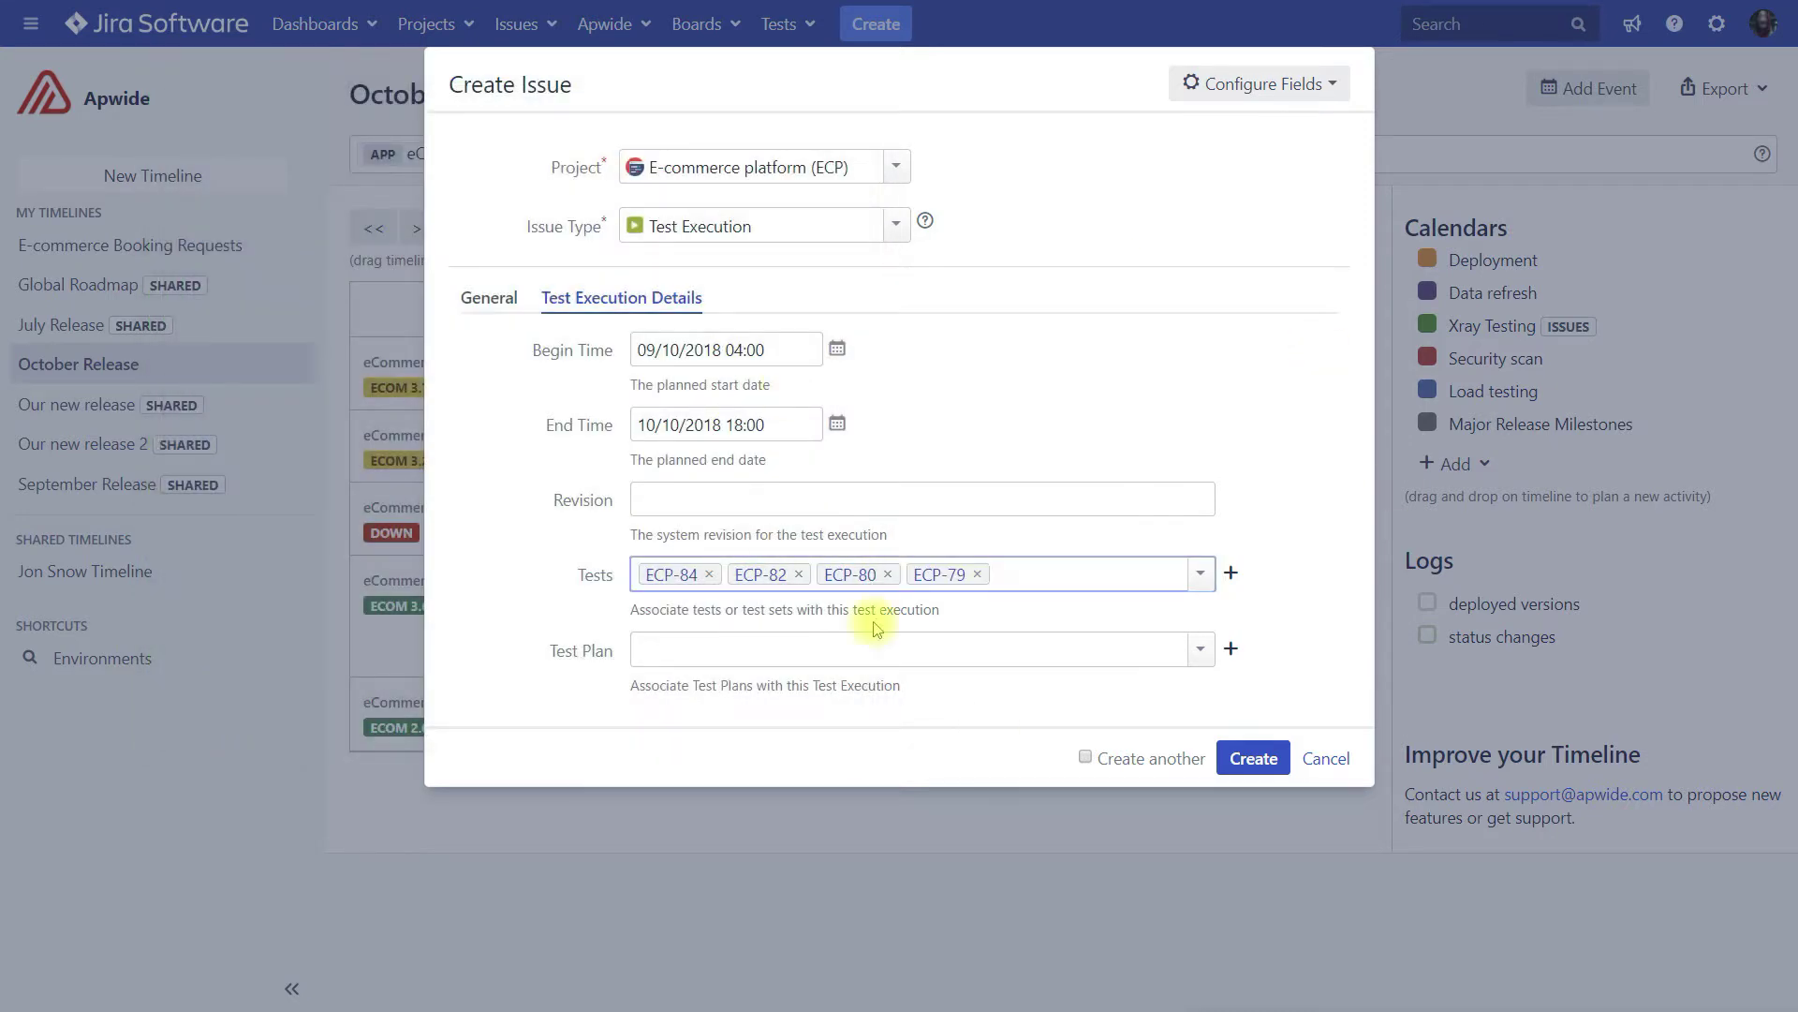
{"action": "left_click", "coordinate": [1255, 757]}
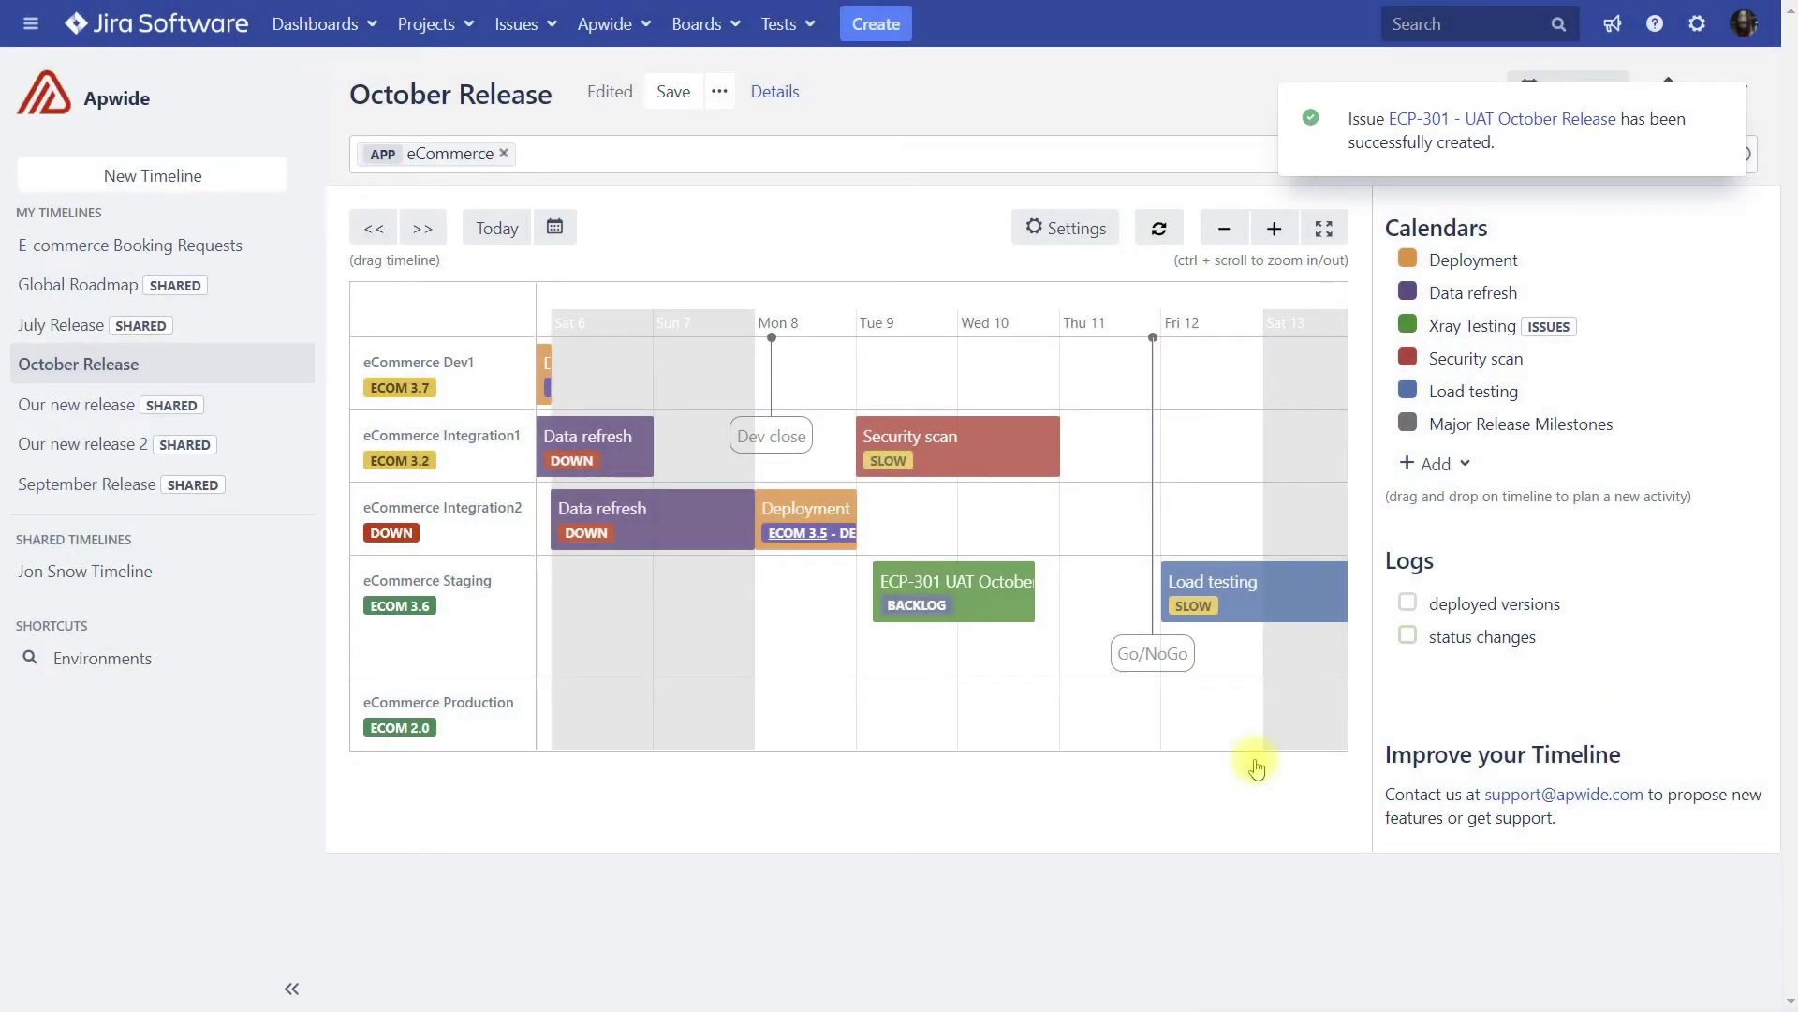
Step: Extend the UAT October Release activity on eCommerce Staging so it ends on Thu, Oct 11 at 13:00
{"action": "left_click", "coordinate": [967, 585]}
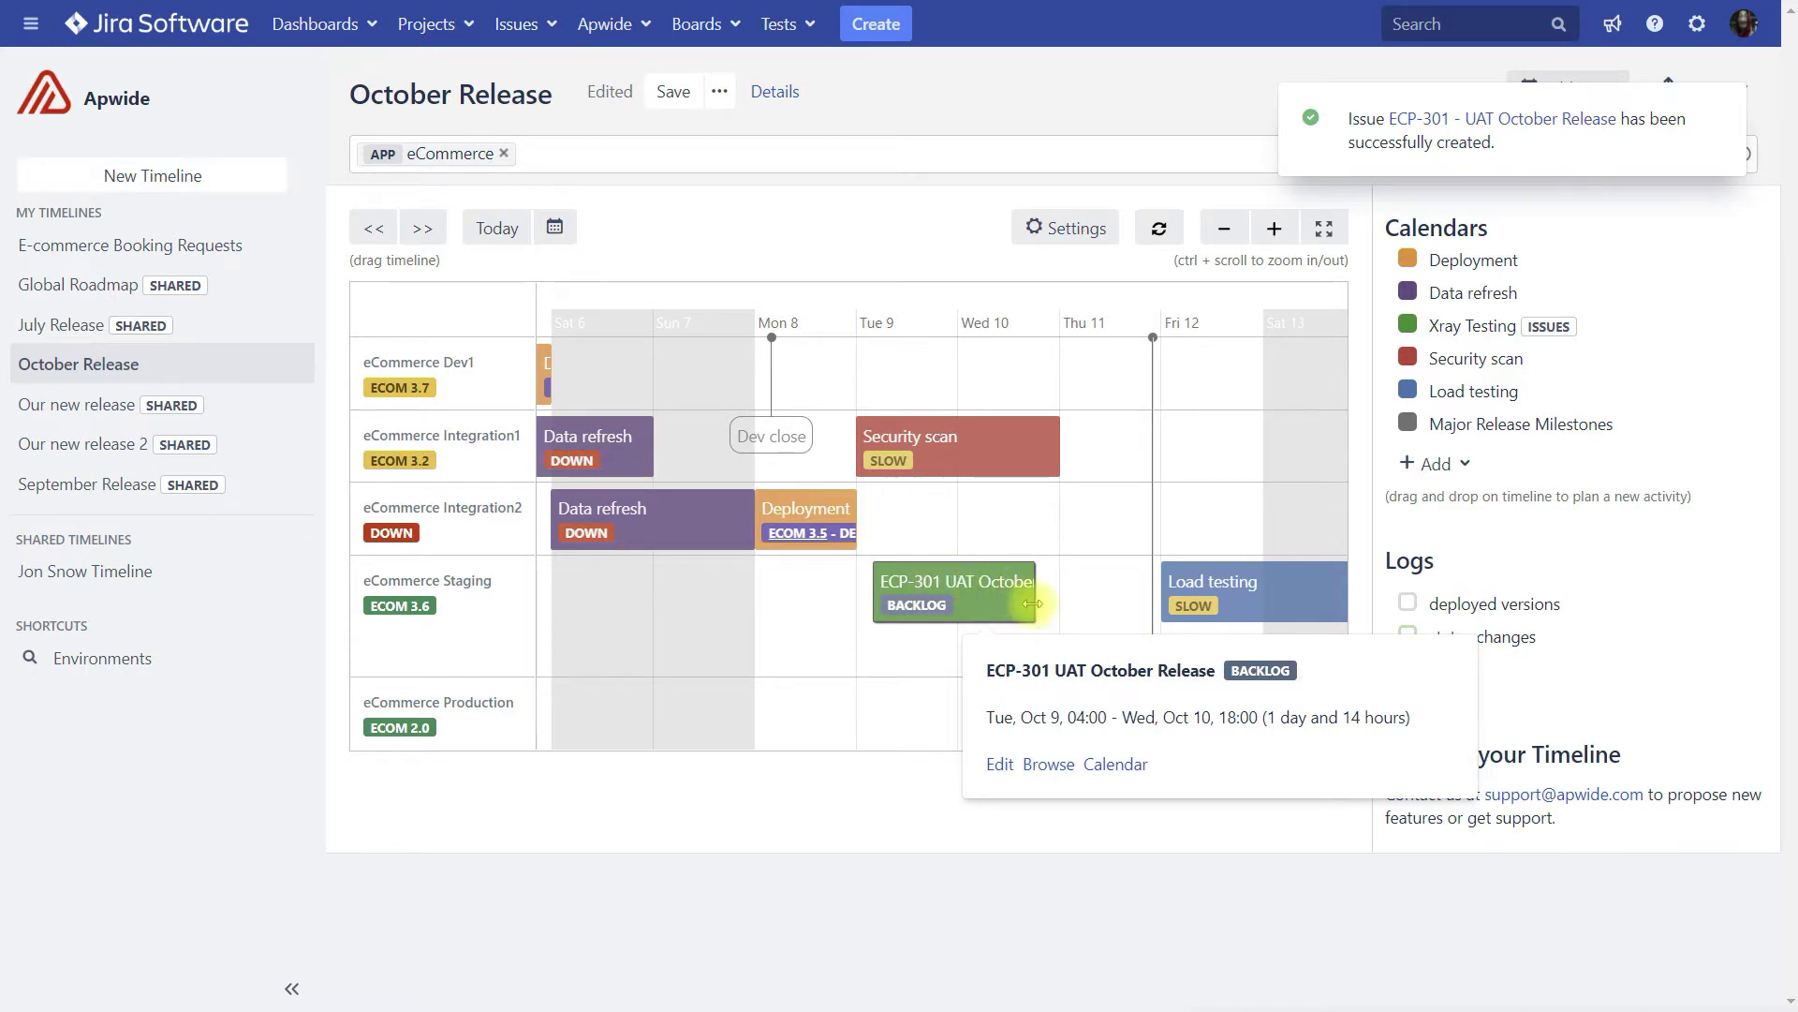
{"action": "left_click_drag", "start_coordinate": [1034, 600], "coordinate": [1117, 607]}
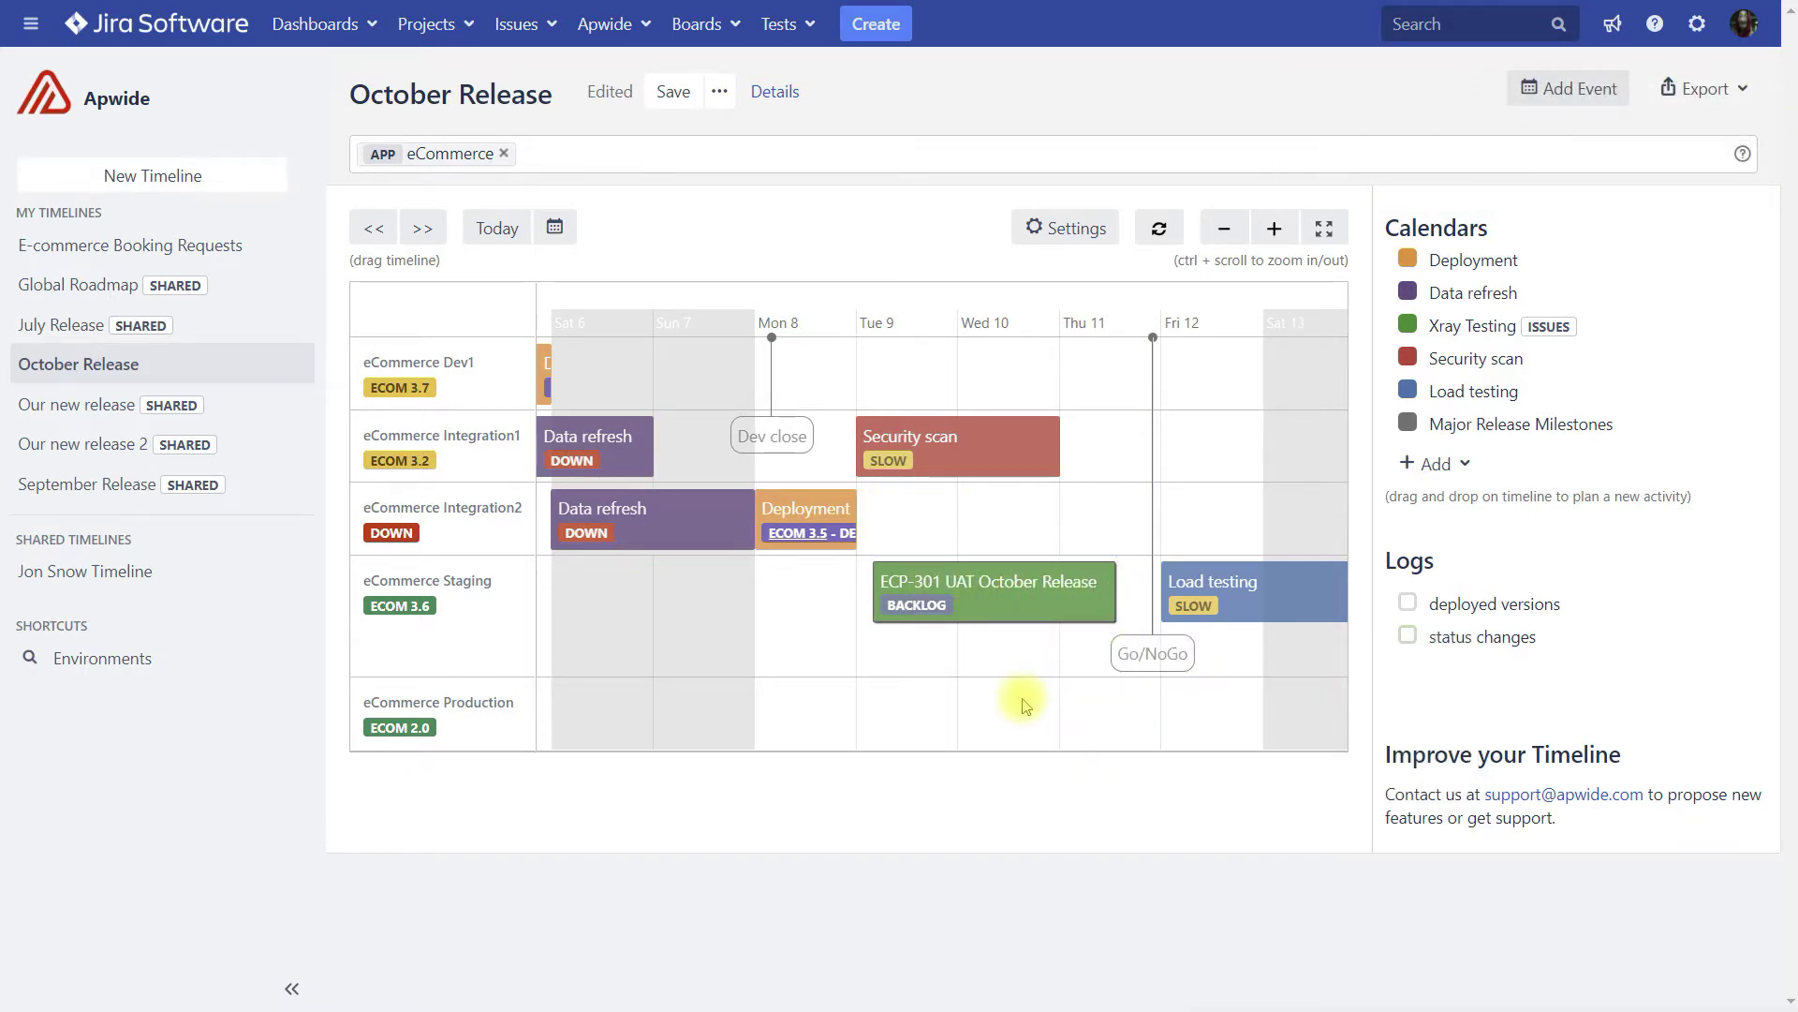
{"action": "left_click", "coordinate": [1021, 665]}
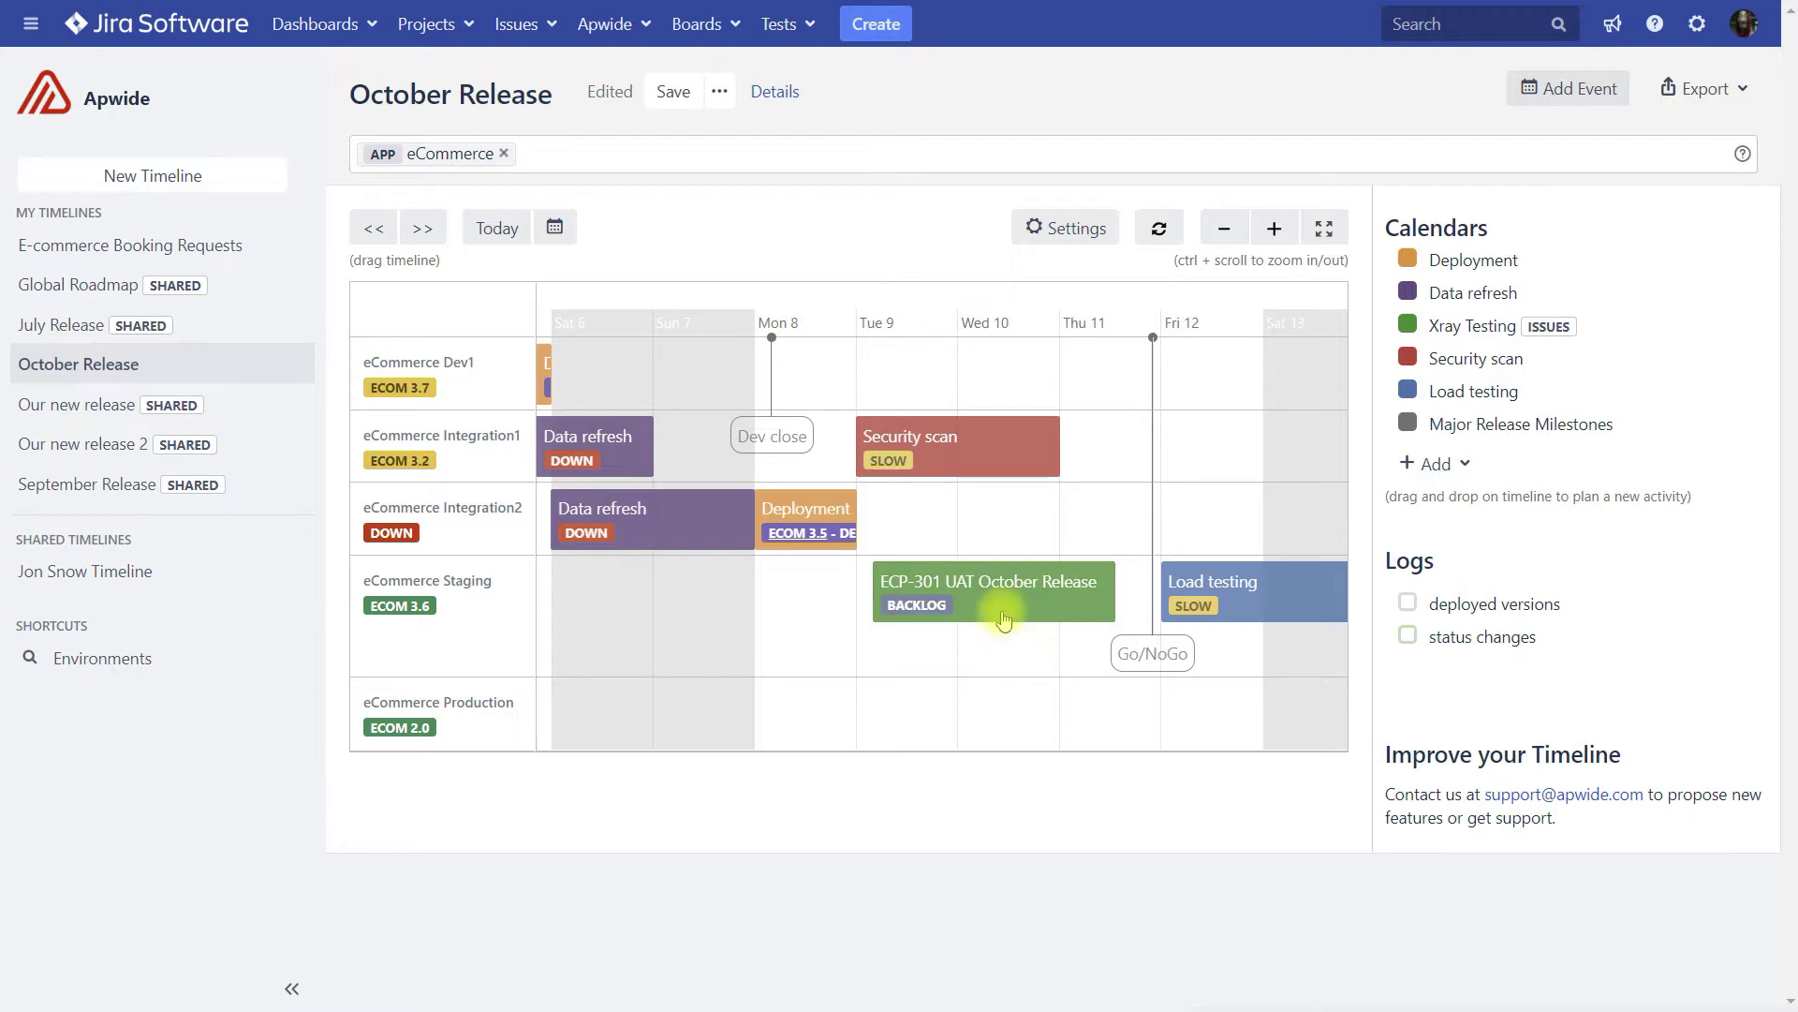
Step: Open the UAT October Release test execution from the timeline and check its test environments, begin time and end time
{"action": "left_click", "coordinate": [1004, 620]}
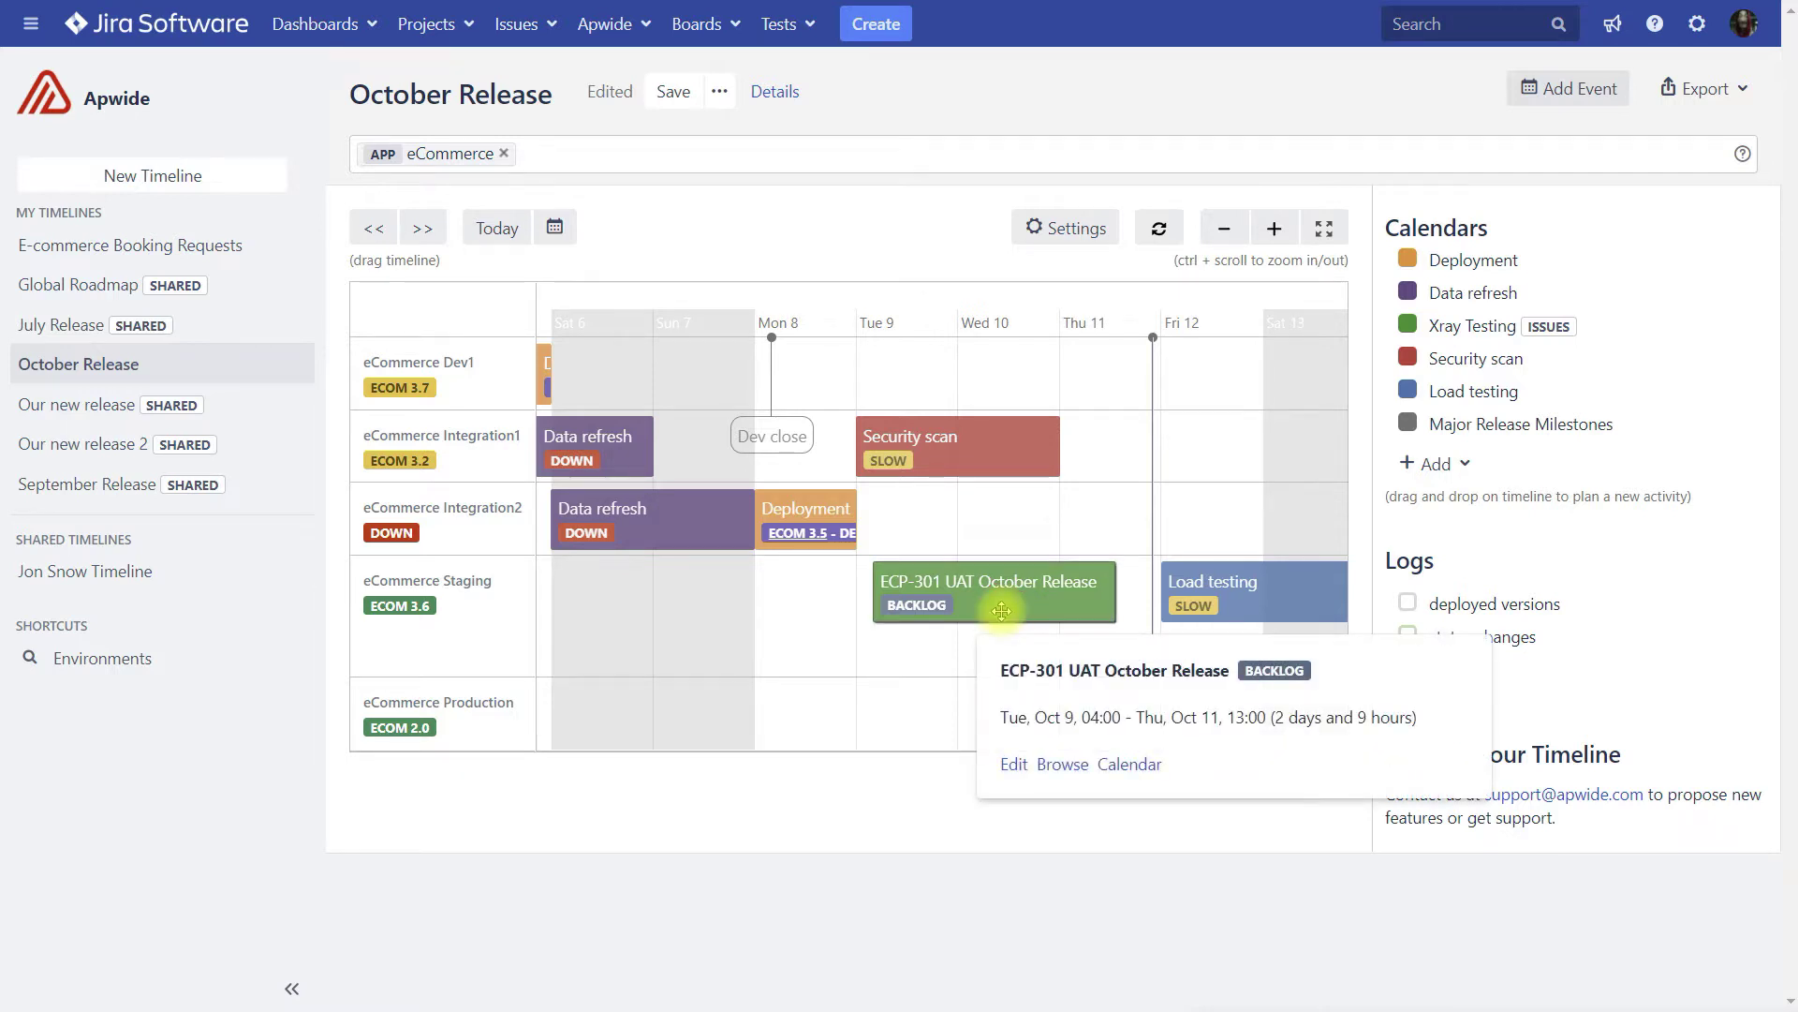
{"action": "left_click", "coordinate": [1061, 765]}
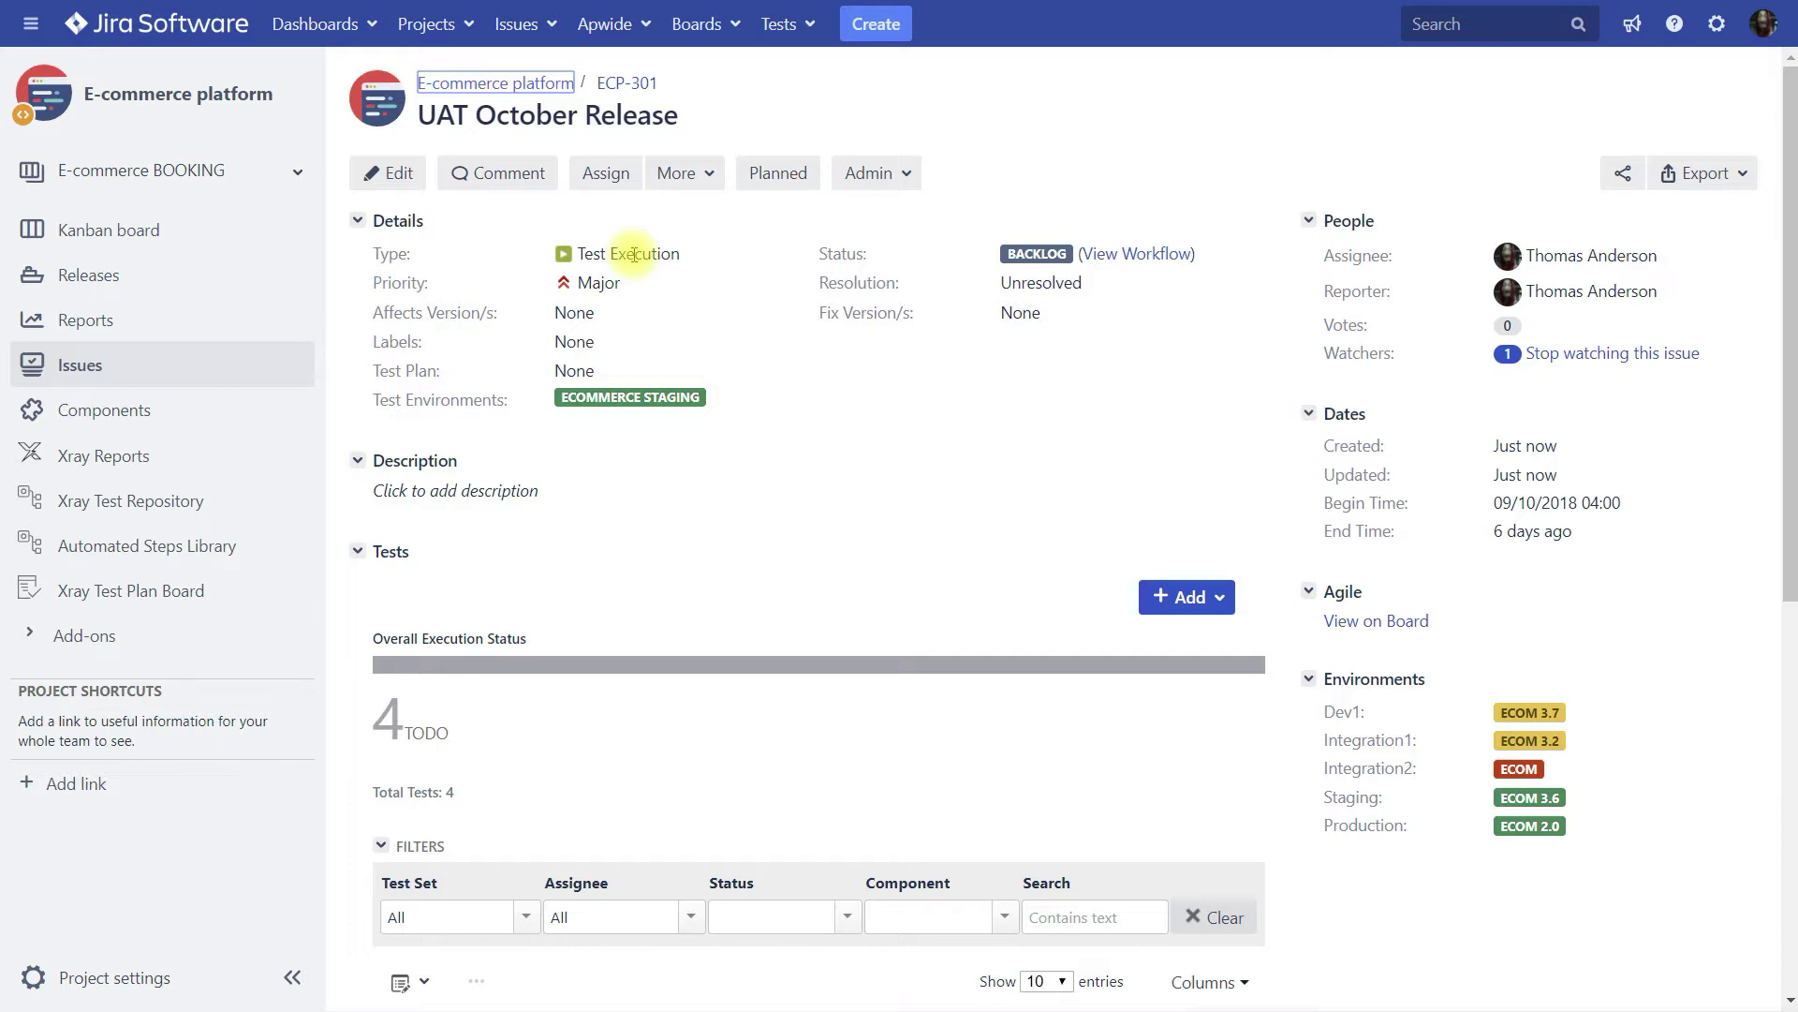
{"action": "left_click", "coordinate": [619, 401]}
{"action": "left_click", "coordinate": [973, 405]}
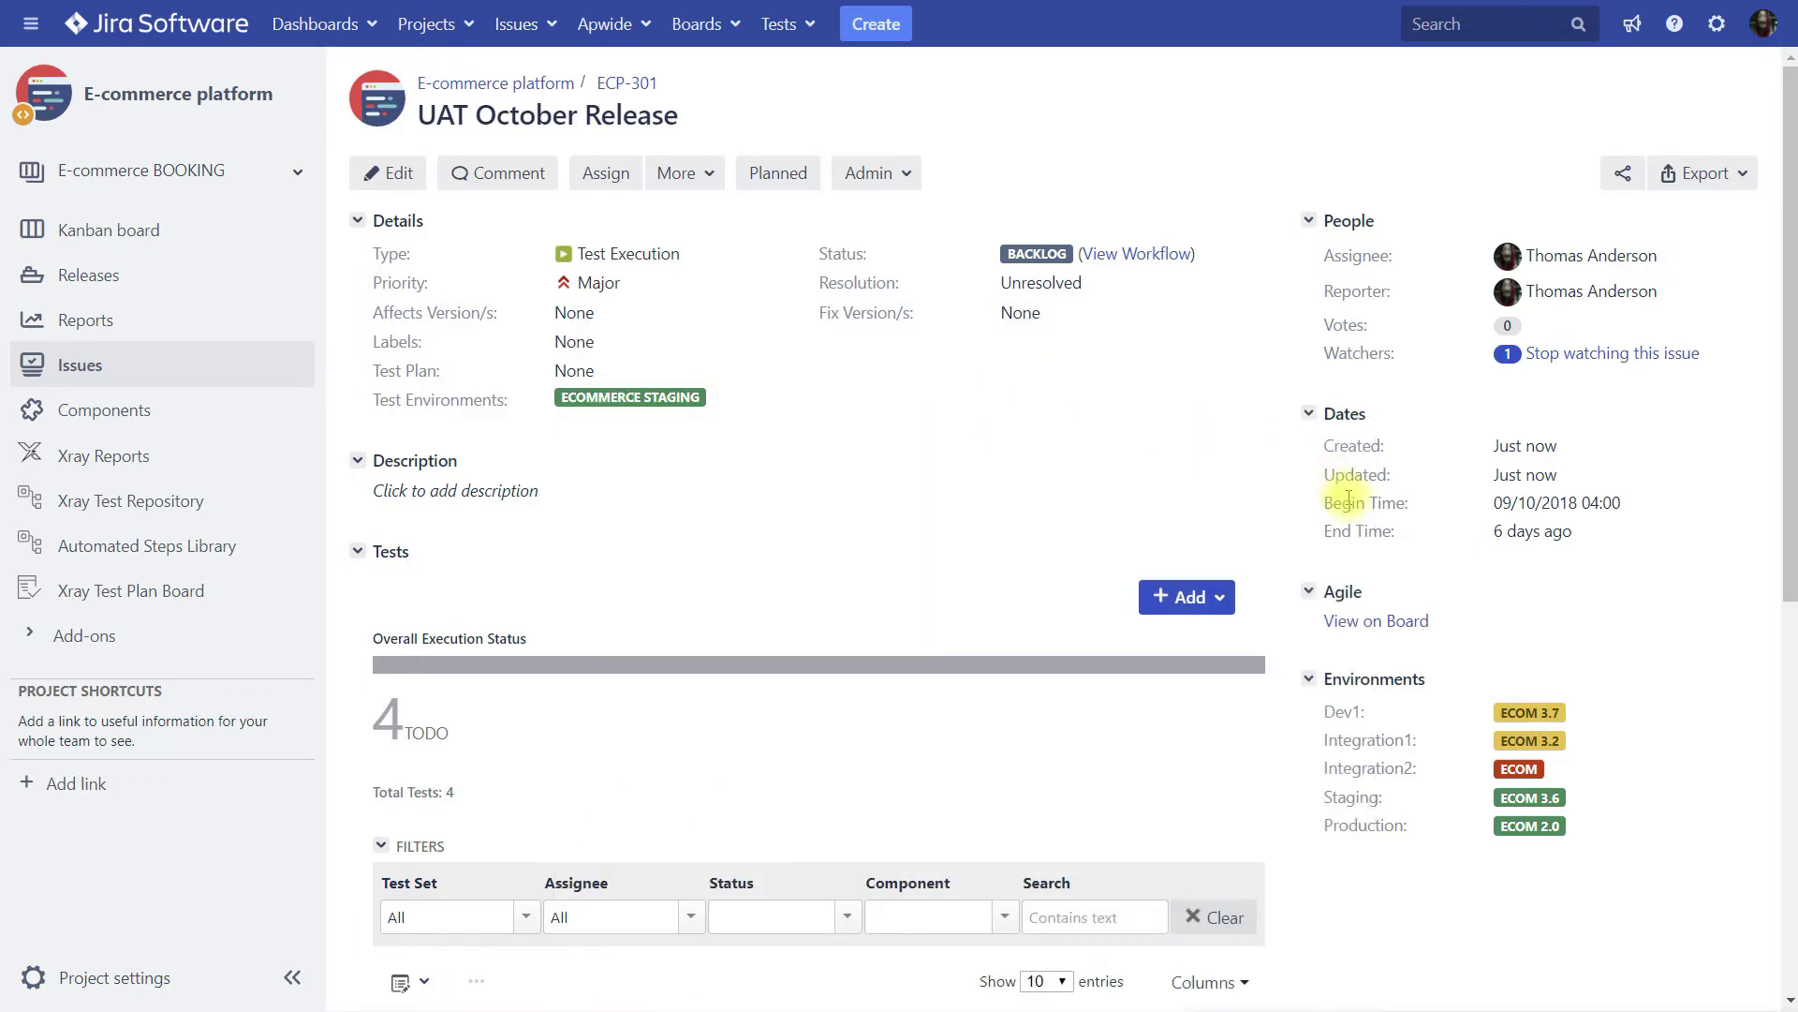
{"action": "left_click_drag", "start_coordinate": [1336, 503], "coordinate": [1405, 536]}
{"action": "left_click", "coordinate": [1407, 538]}
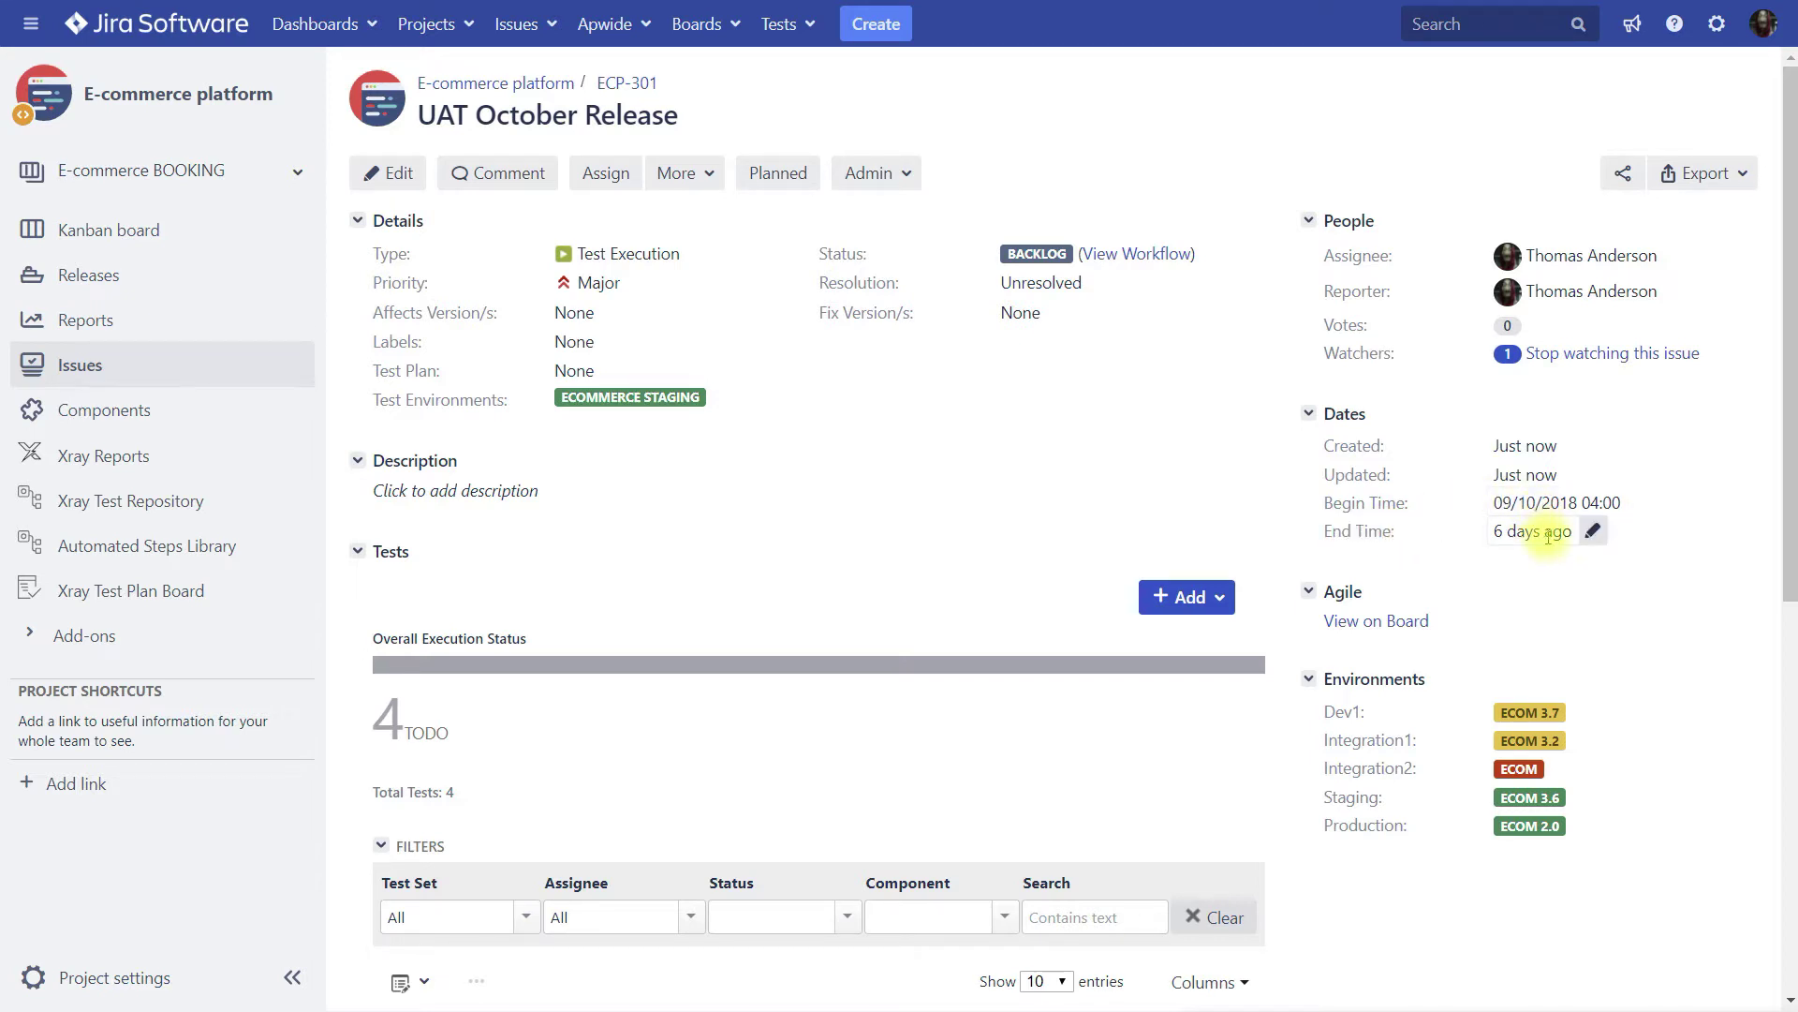
{"action": "mouse_move", "coordinate": [1548, 534]}
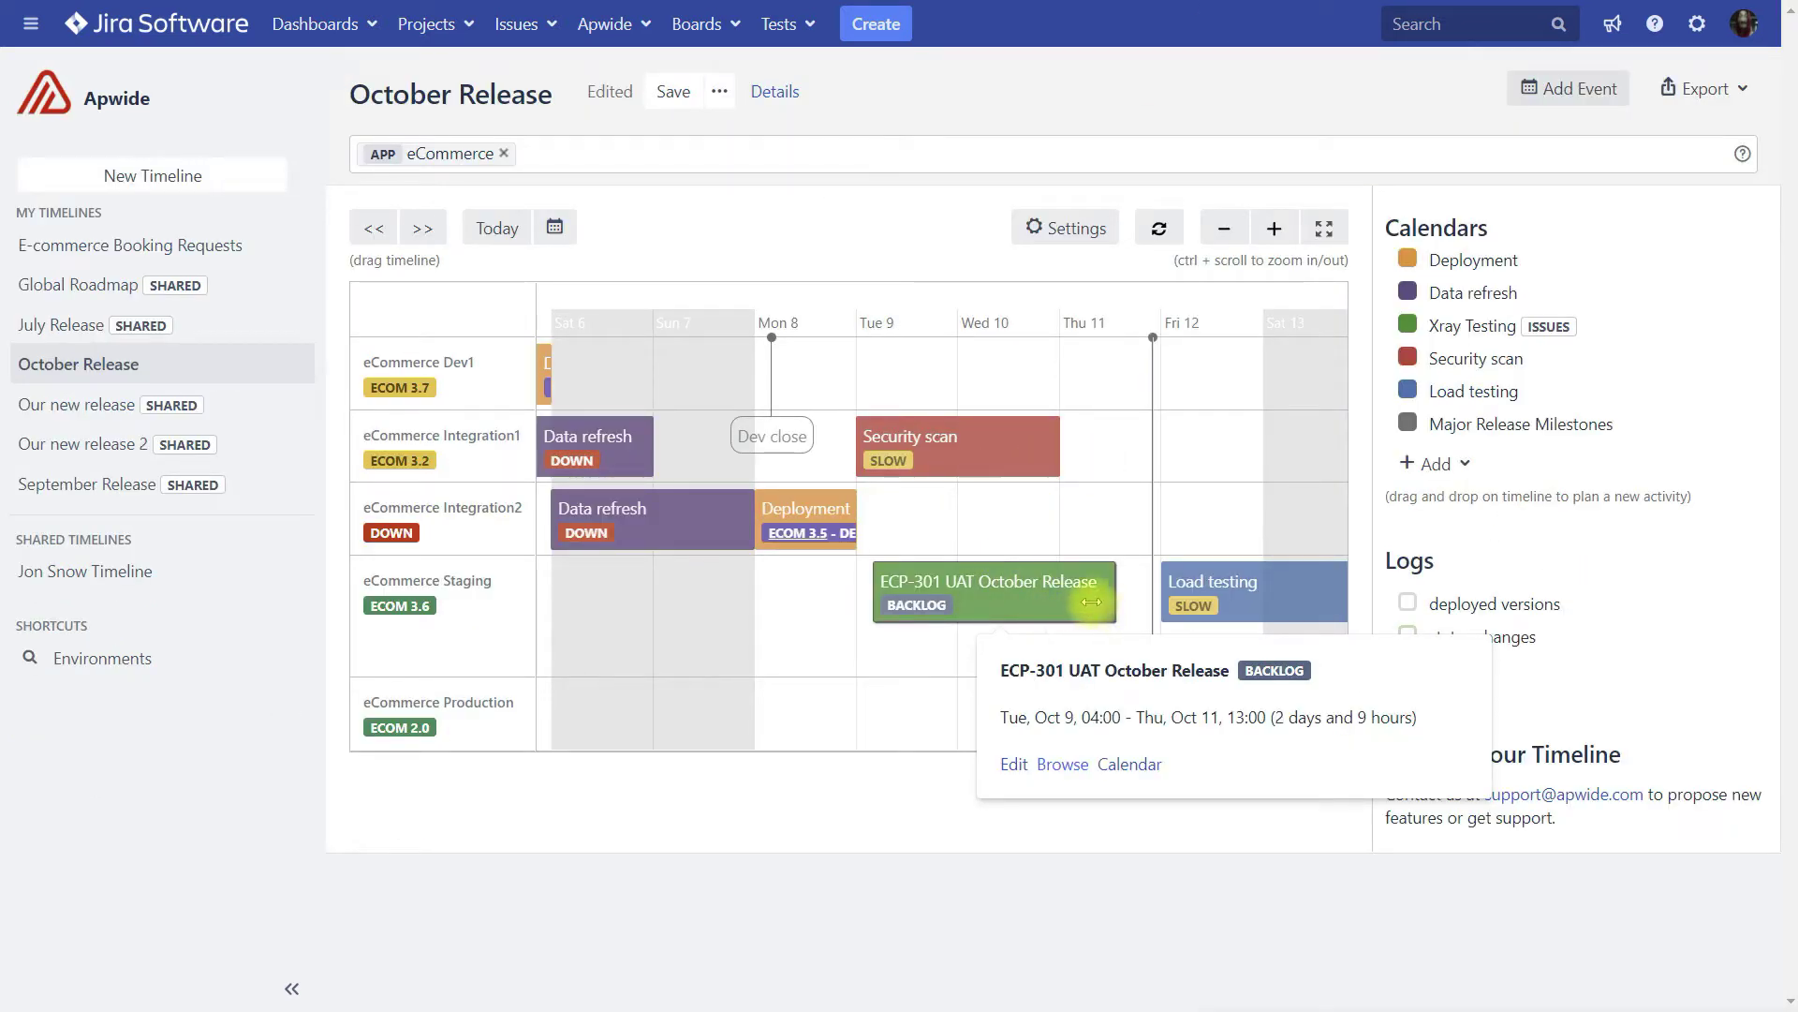
Step: Reschedule the UAT October Release activity on the timeline to 08/10/2018 09:00 through 09/10/2018 23:00 and refresh its issue page
{"action": "left_click_drag", "start_coordinate": [1118, 604], "coordinate": [904, 585]}
{"action": "left_click", "coordinate": [969, 730]}
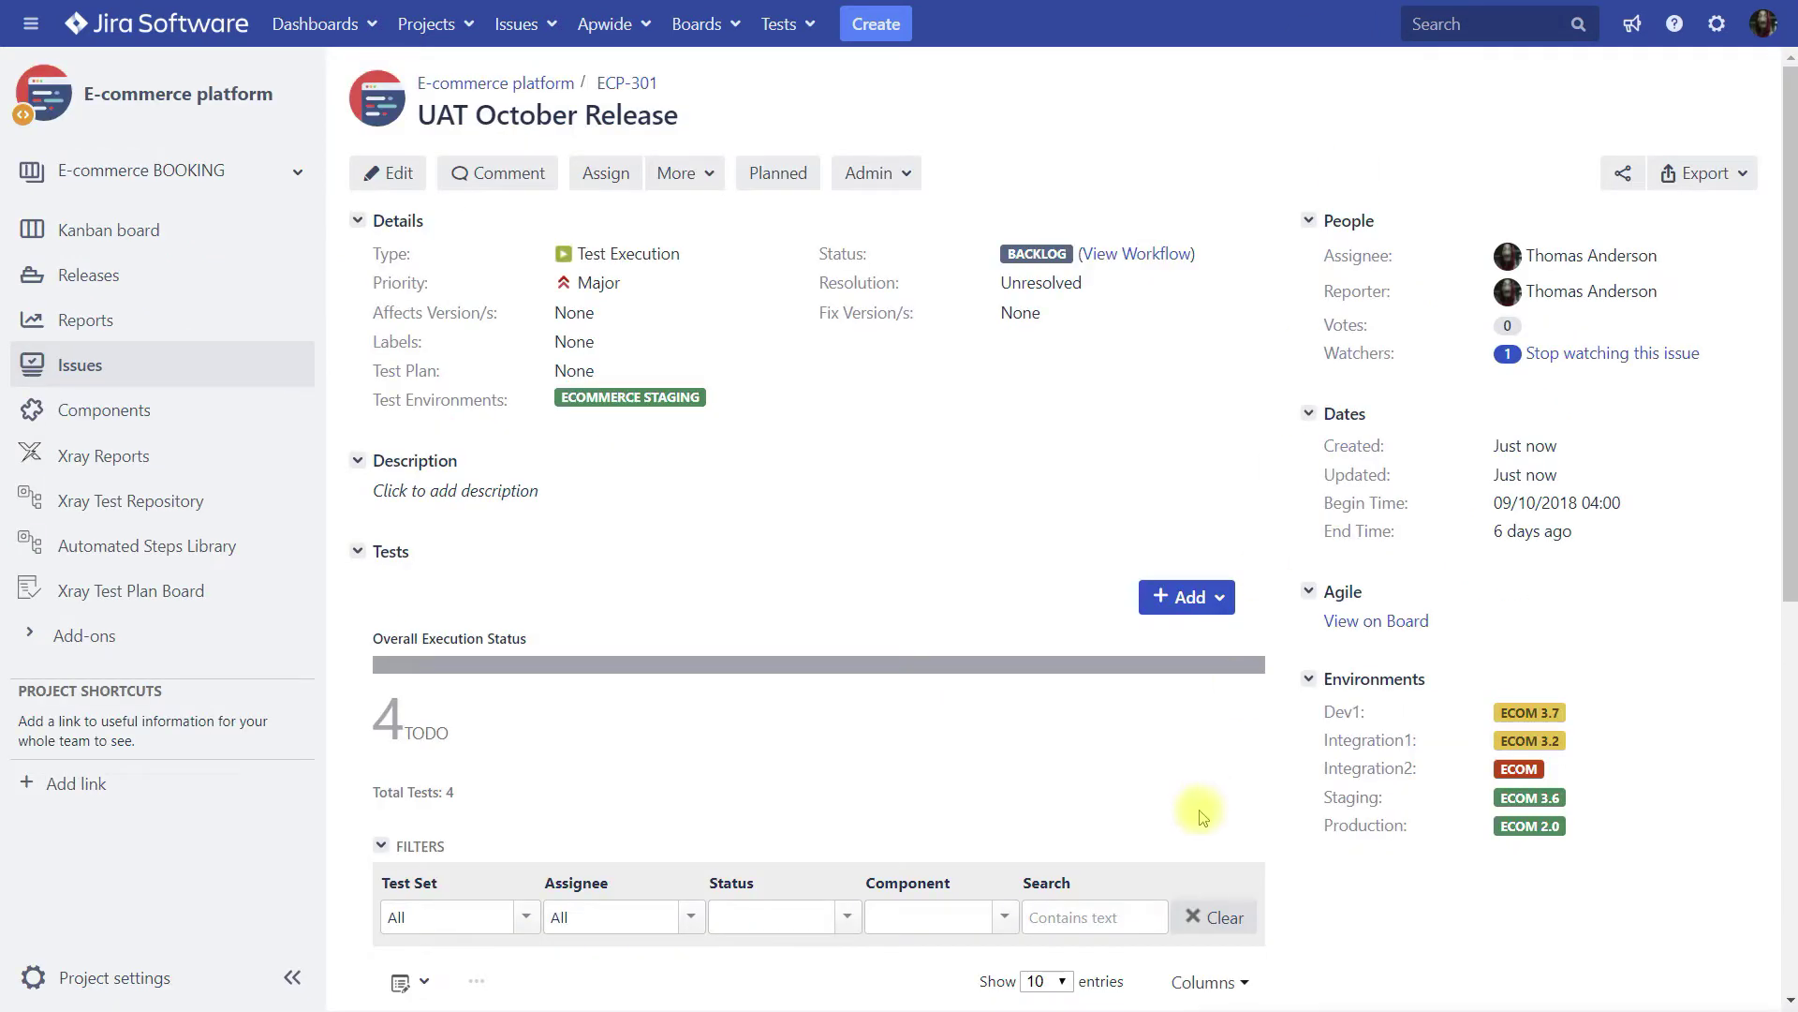
{"action": "key", "text": "F5"}
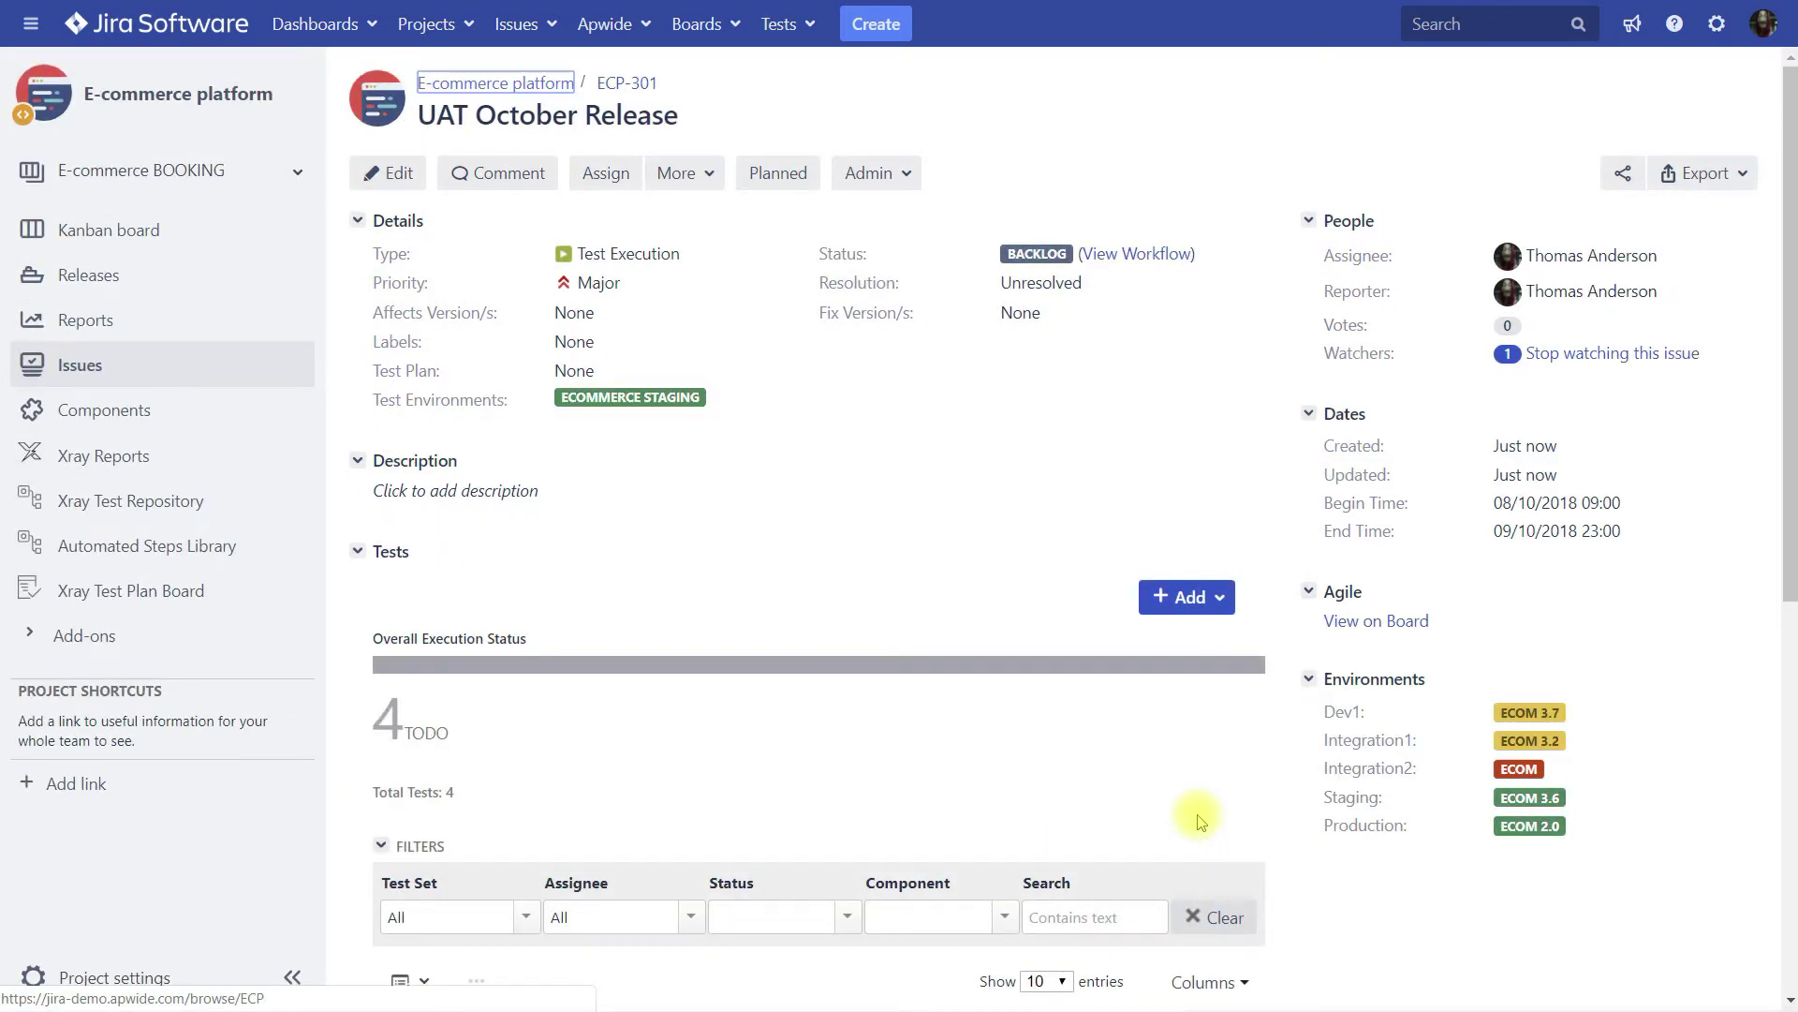
Step: View the Begin Time date picker on the UAT October Release issue and leave the field without changing it
{"action": "left_click", "coordinate": [1563, 506]}
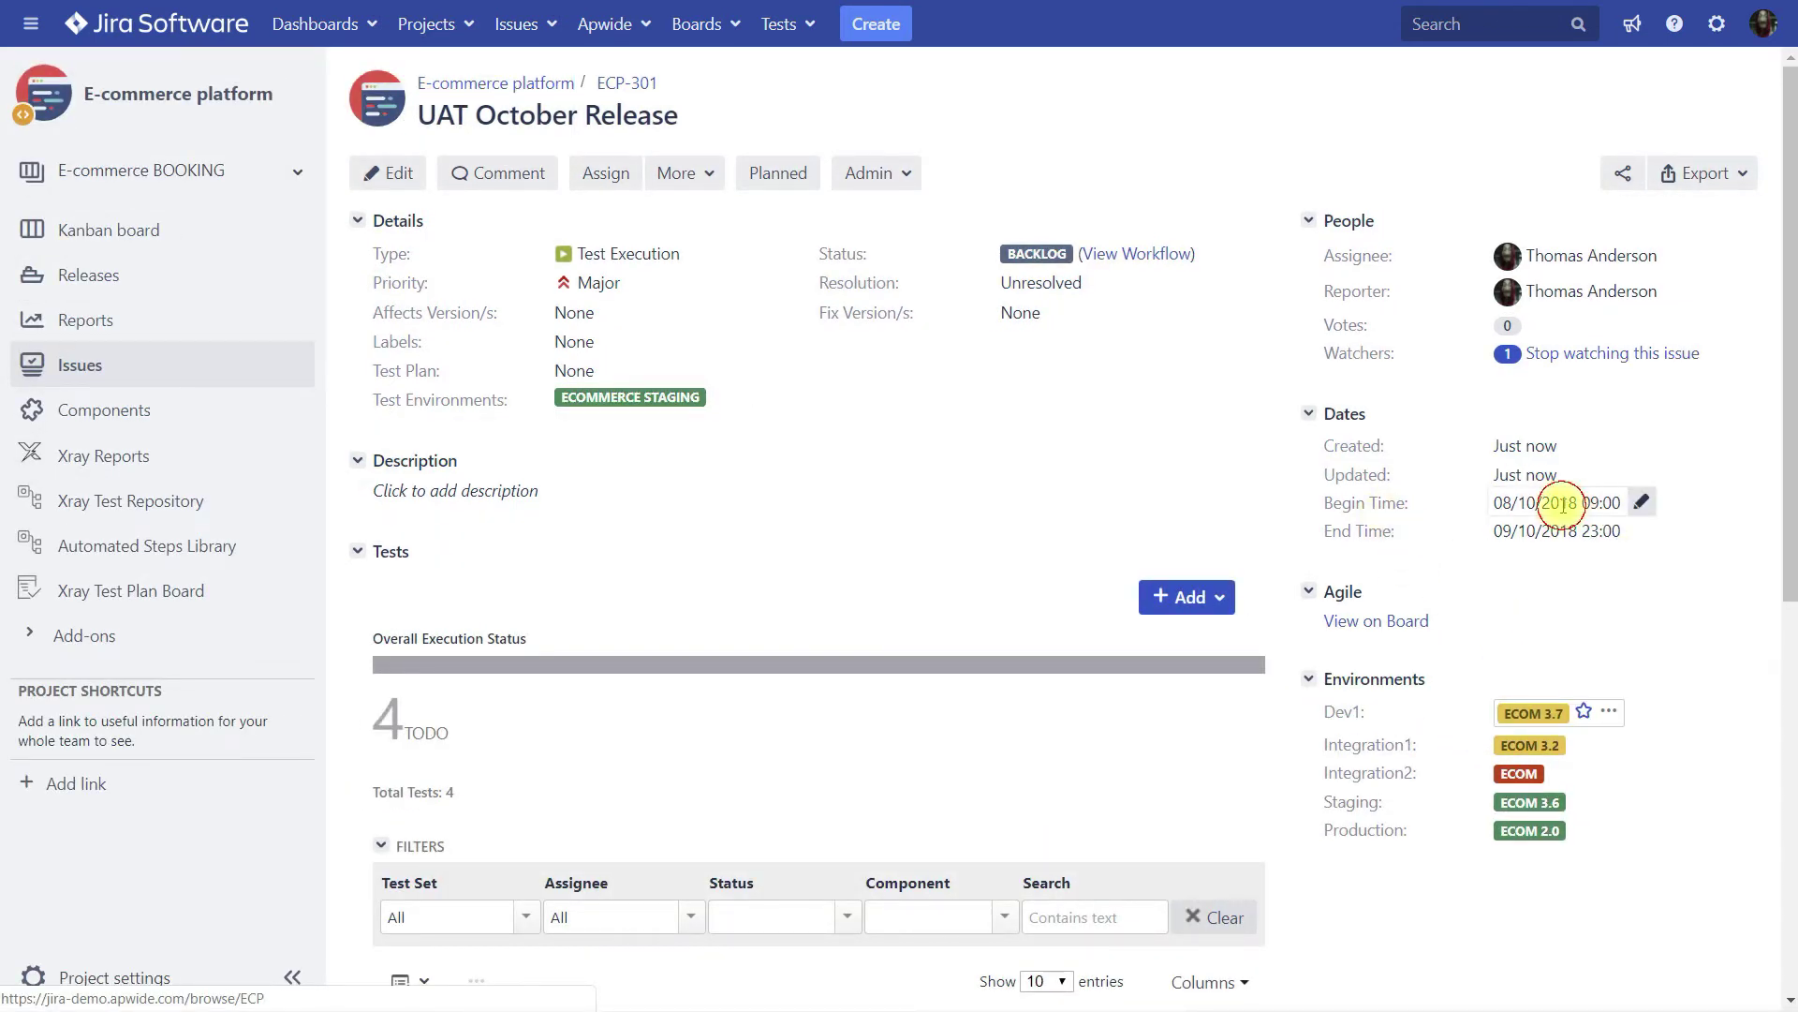
{"action": "left_click", "coordinate": [1738, 503]}
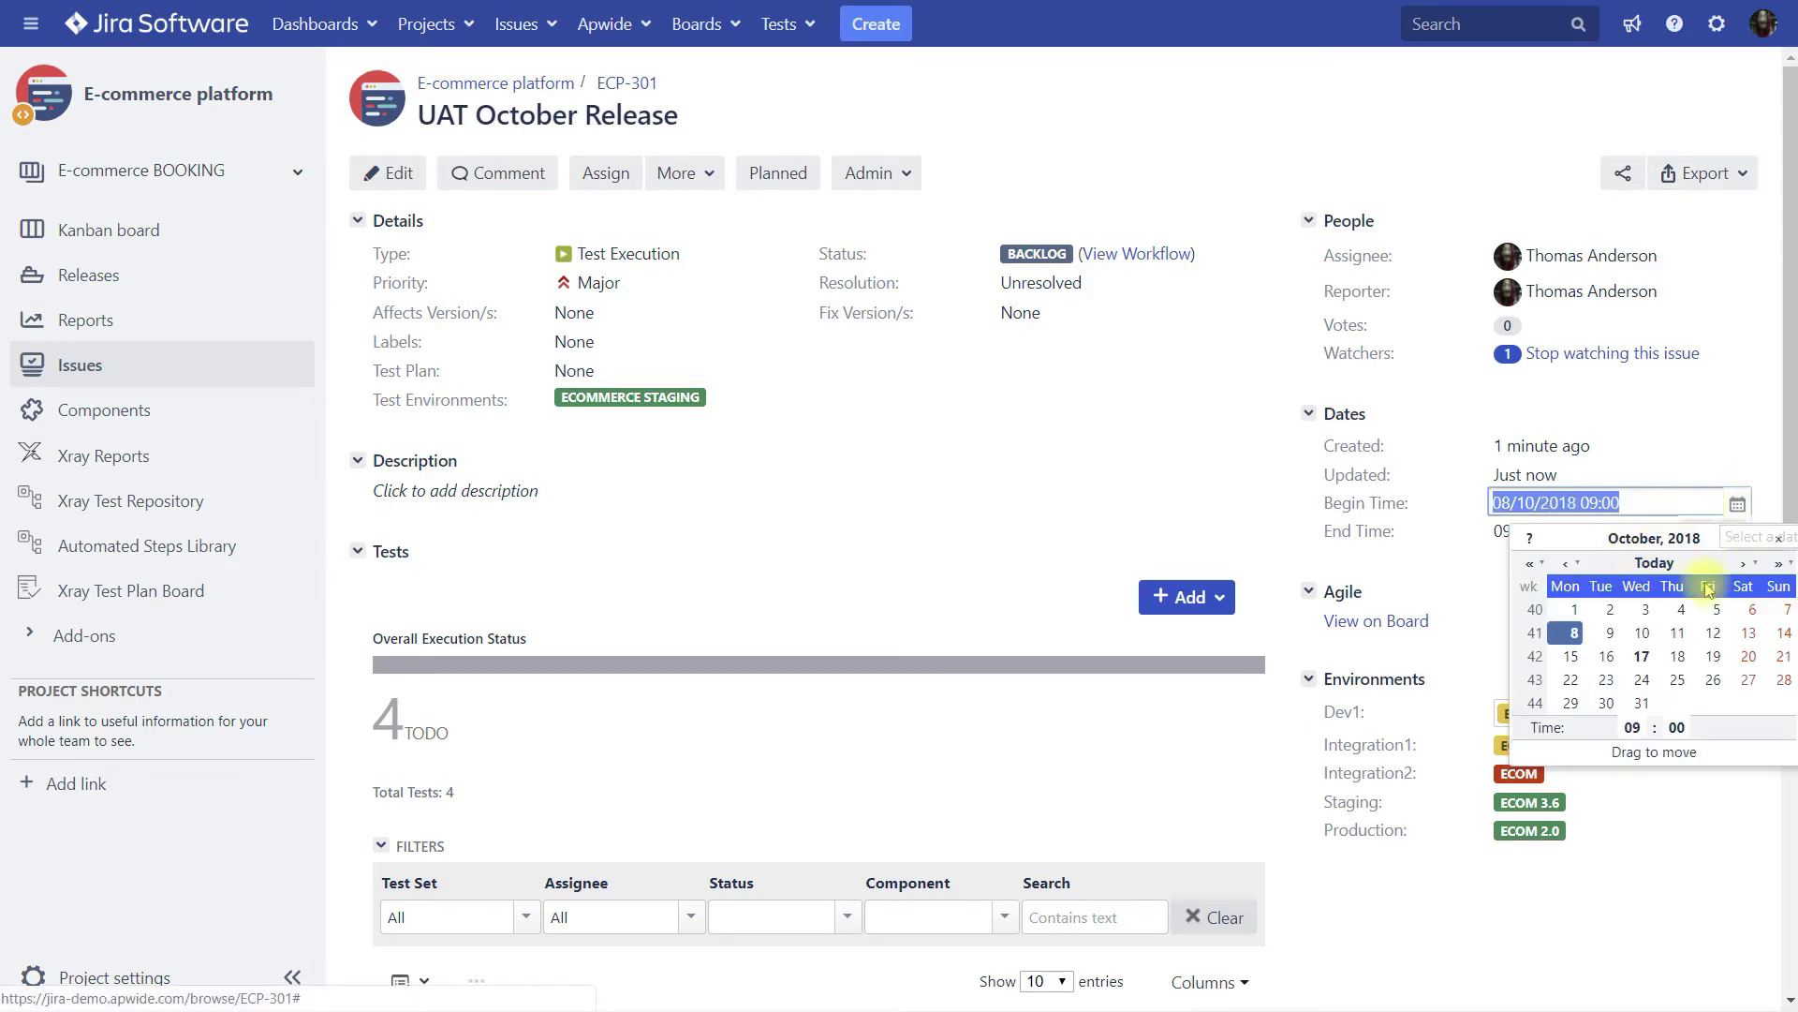
{"action": "left_click", "coordinate": [1686, 817]}
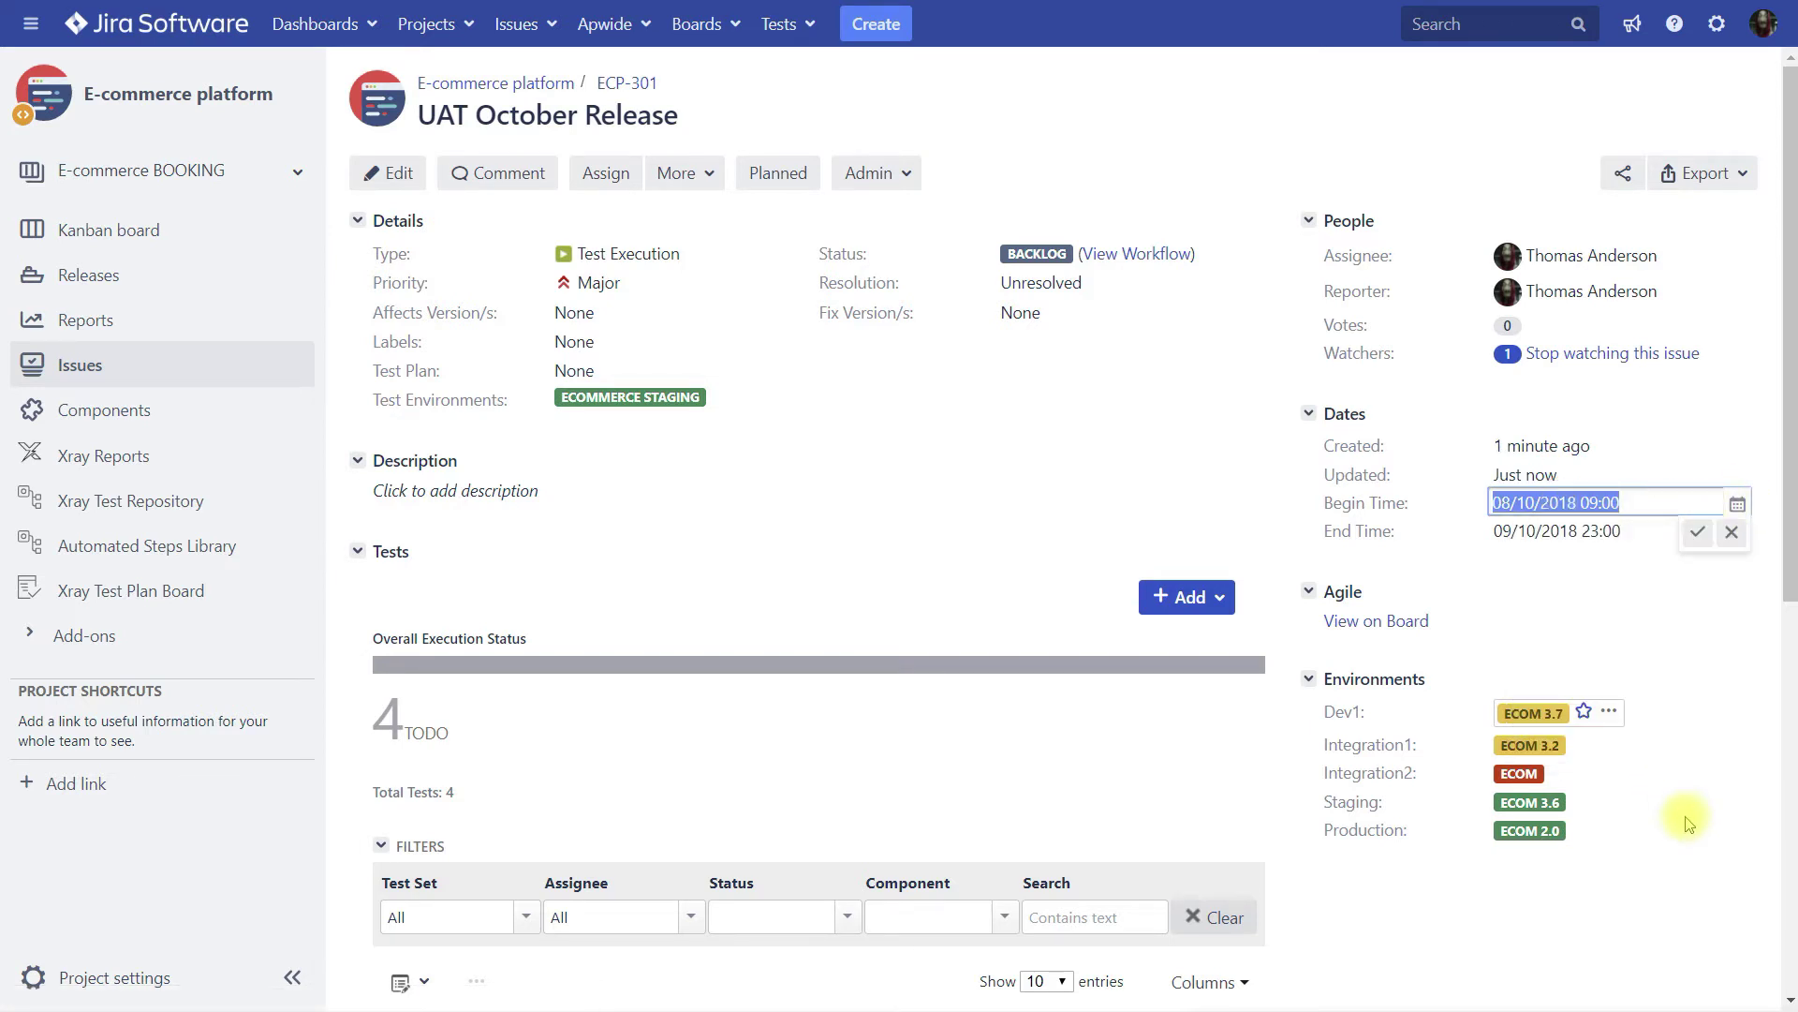
{"action": "left_click", "coordinate": [1719, 538]}
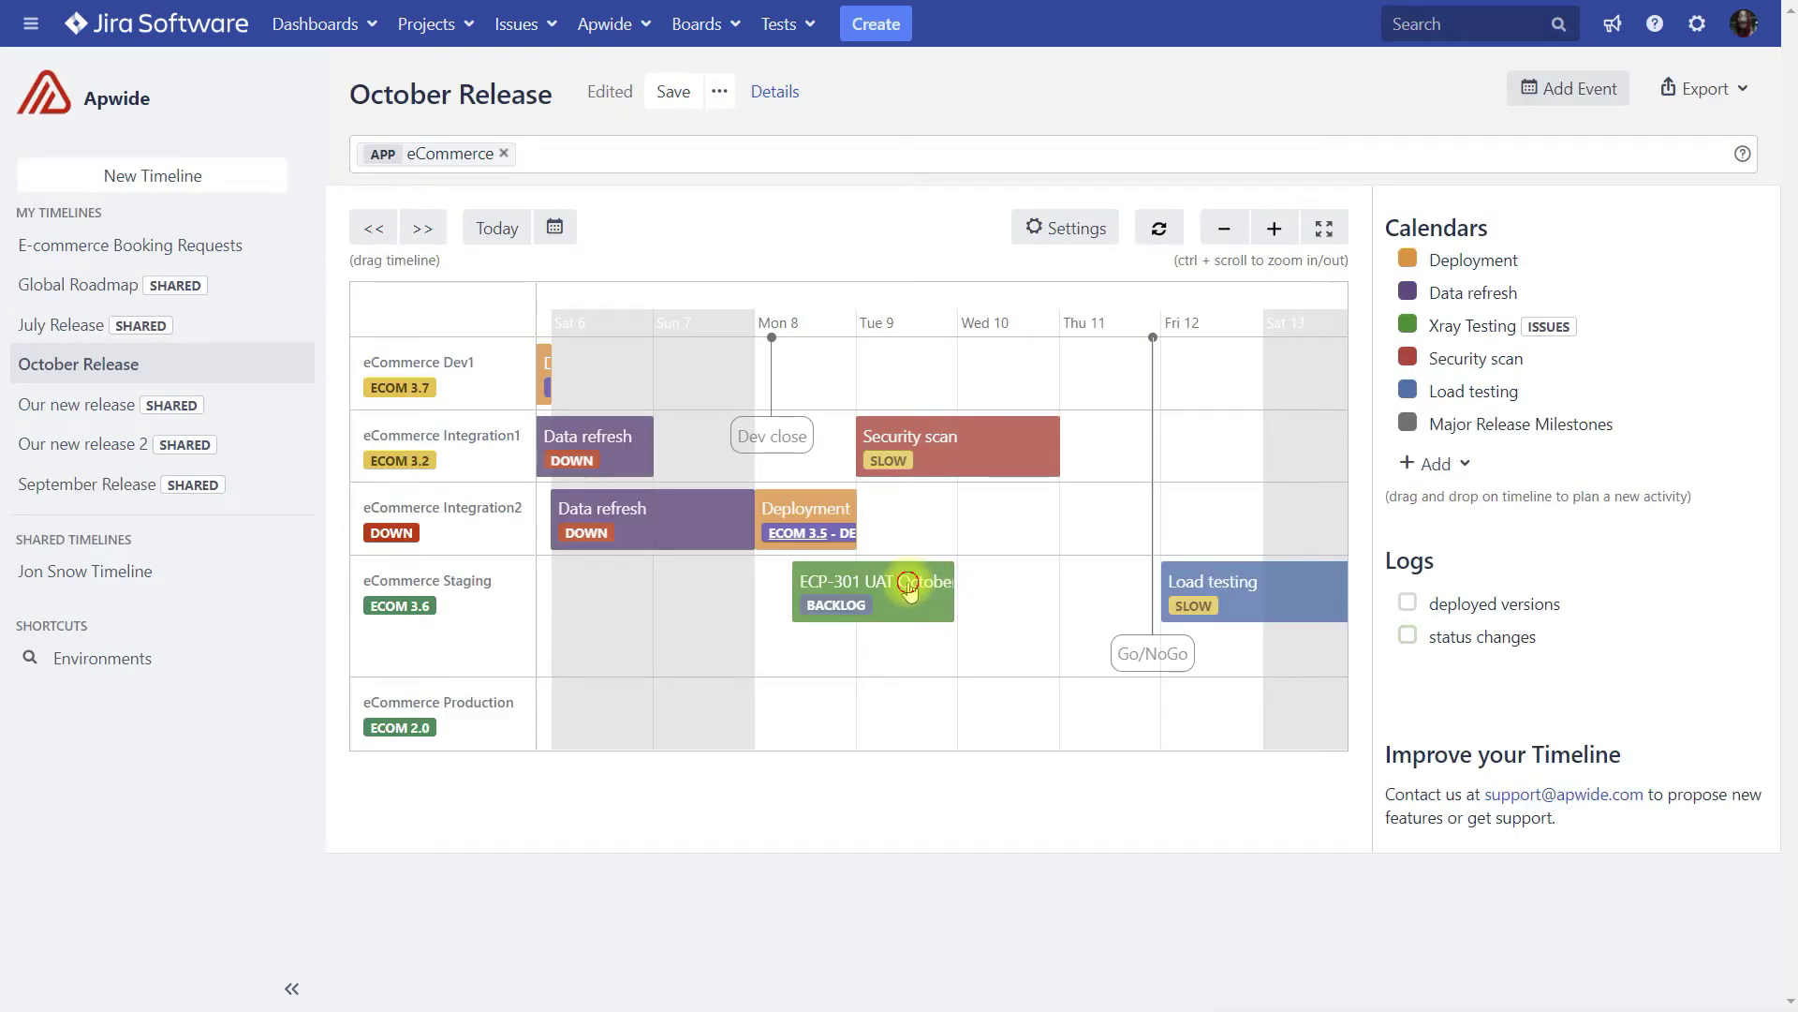
Step: Move the UAT October Release activity on eCommerce Staging so it runs from Tue 9 to Wed 10
{"action": "left_click_drag", "start_coordinate": [909, 588], "coordinate": [1002, 674]}
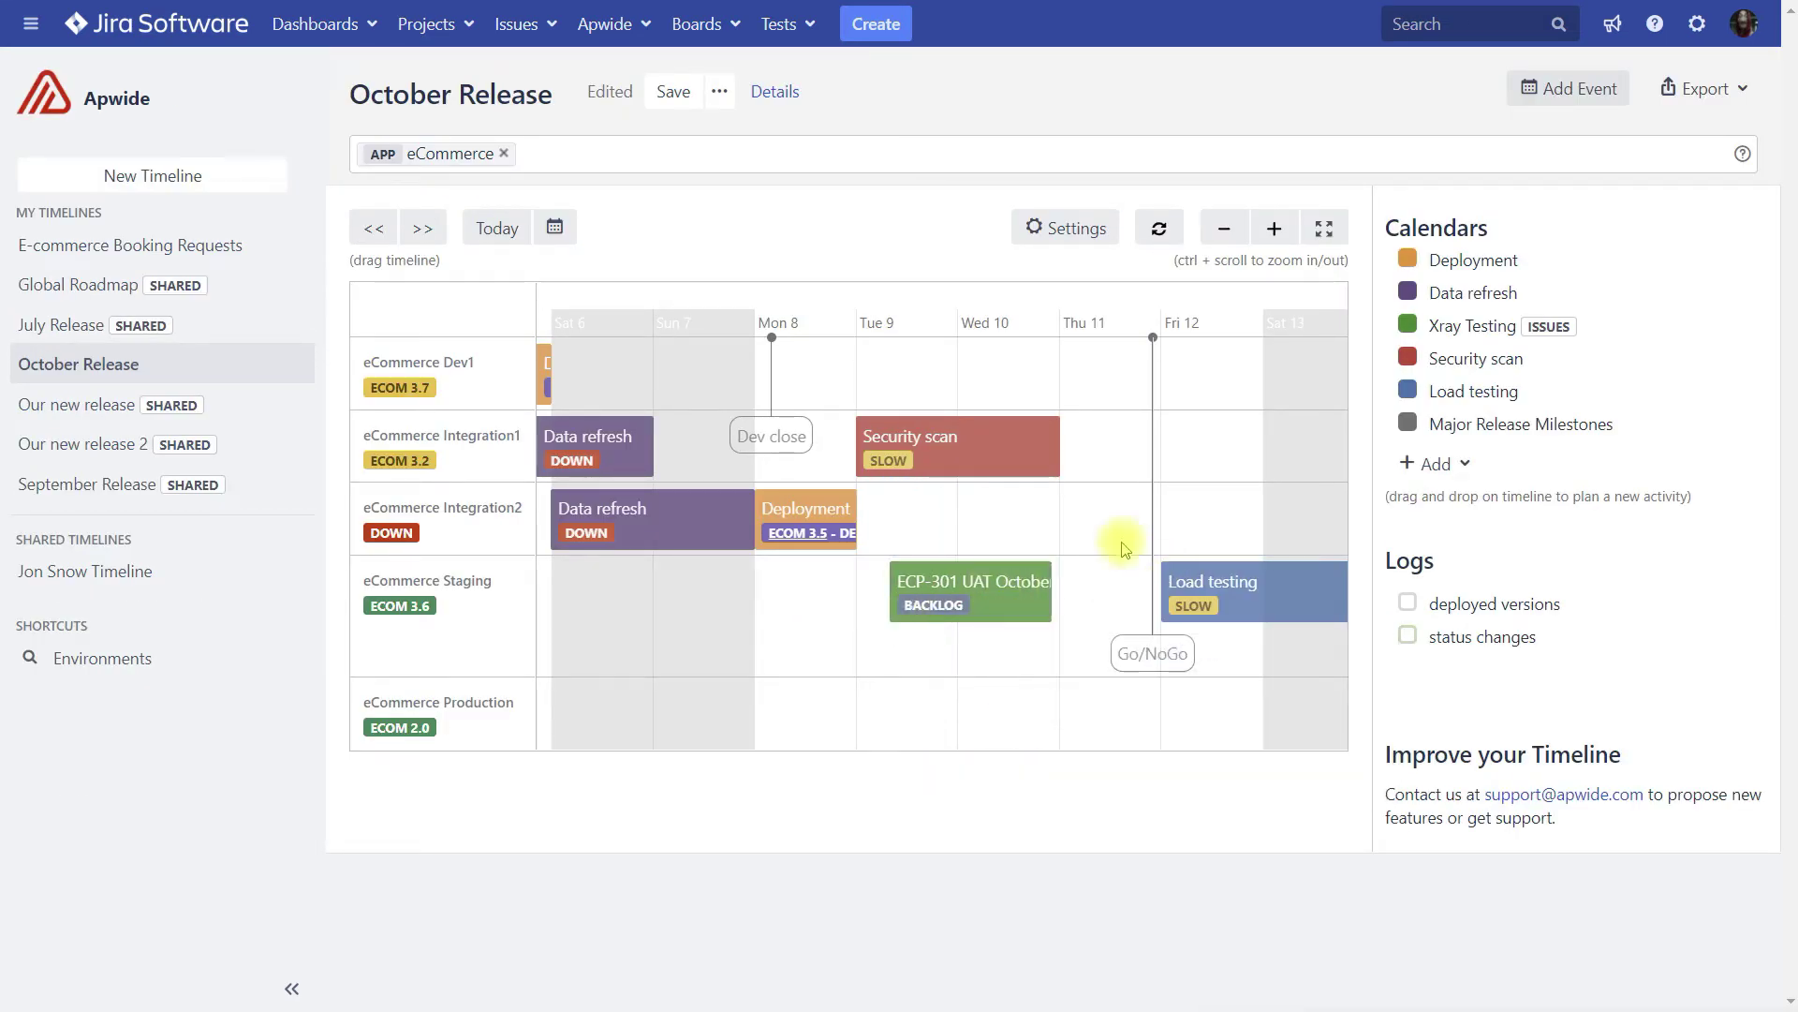